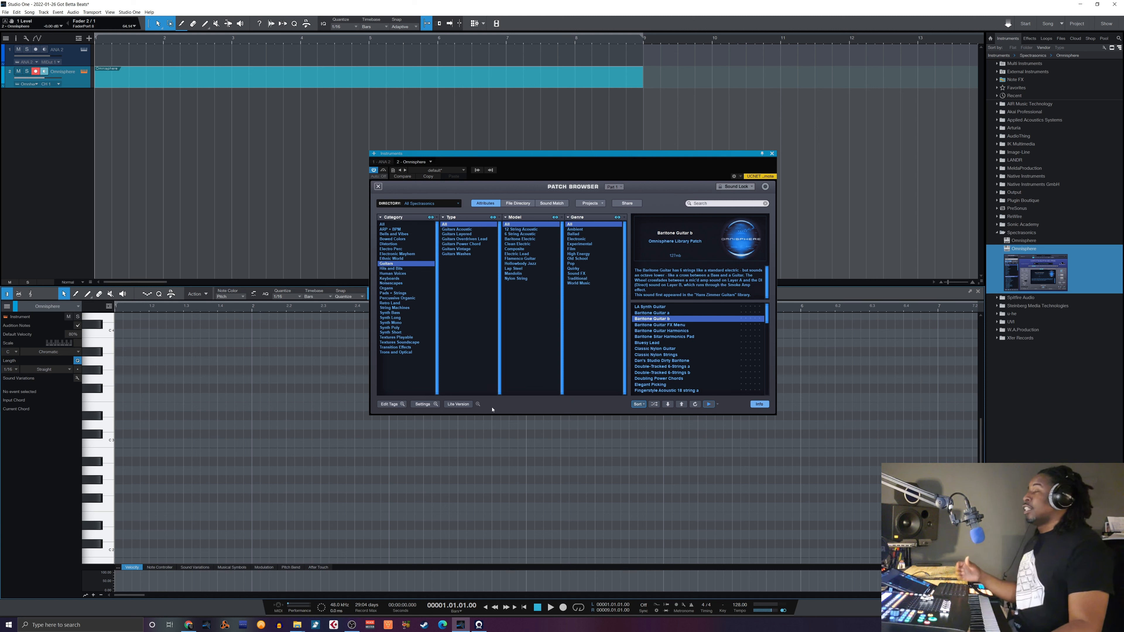
Audition patches in the Guitars category of the Omnisphere browser and load Flamenco Guitar a.
{"action": "left_click", "coordinate": [647, 331]}
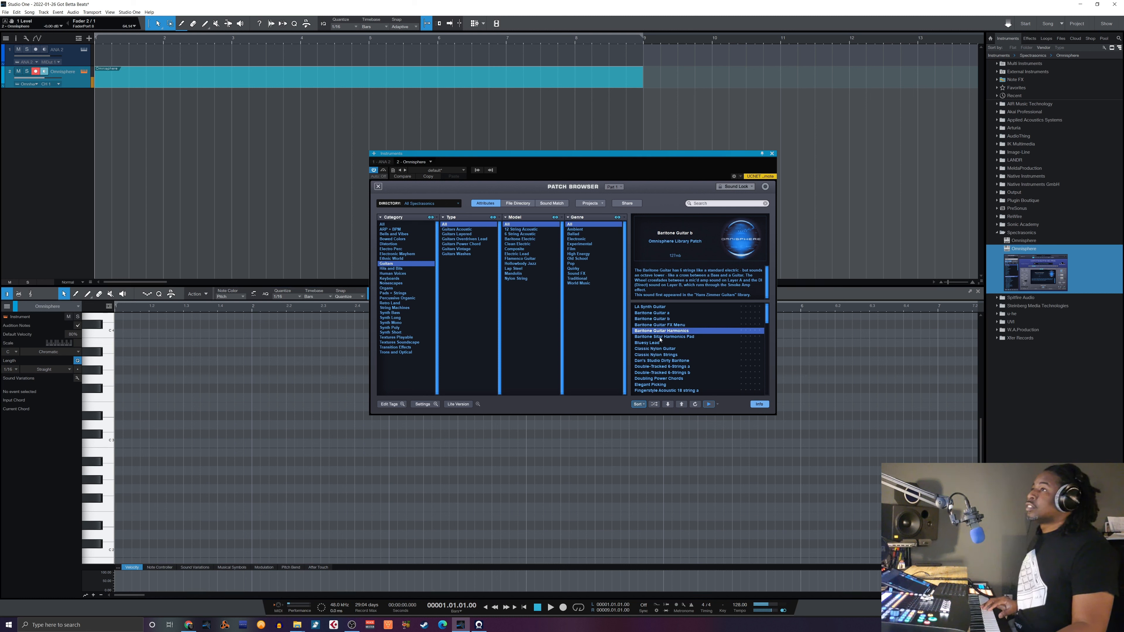
{"action": "left_click", "coordinate": [656, 343]}
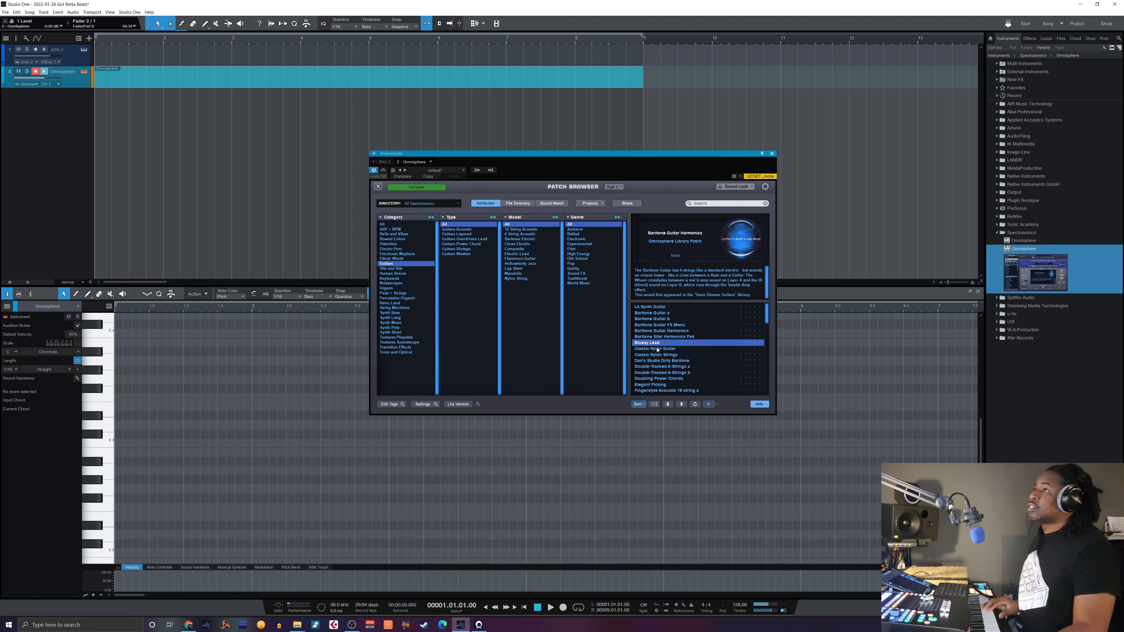
{"action": "left_click", "coordinate": [659, 349]}
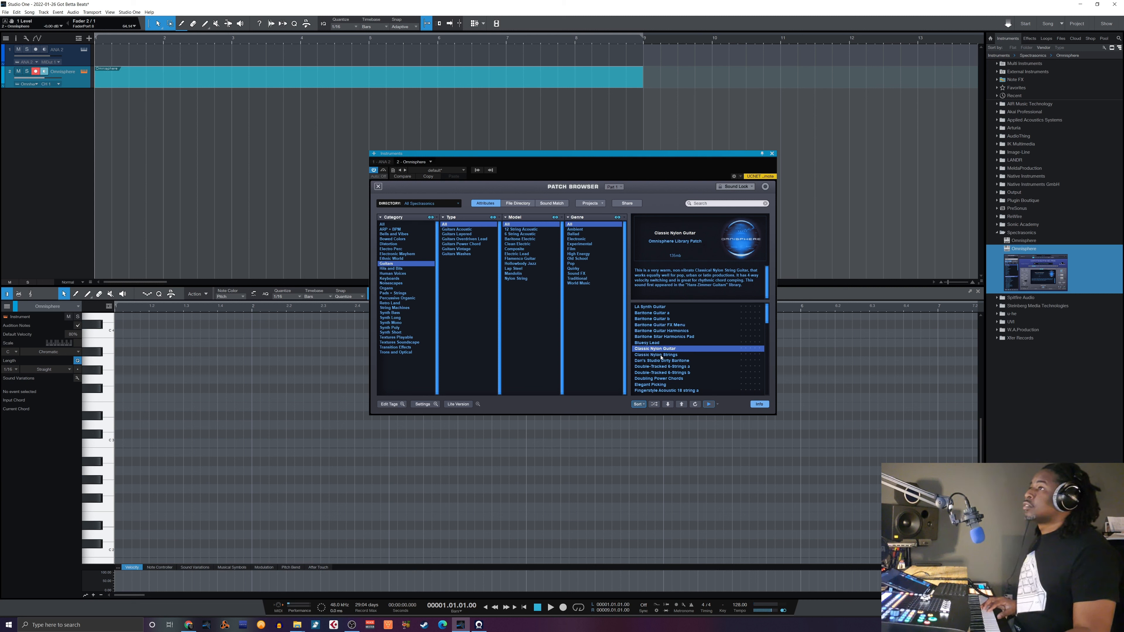
{"action": "left_click", "coordinate": [662, 361]}
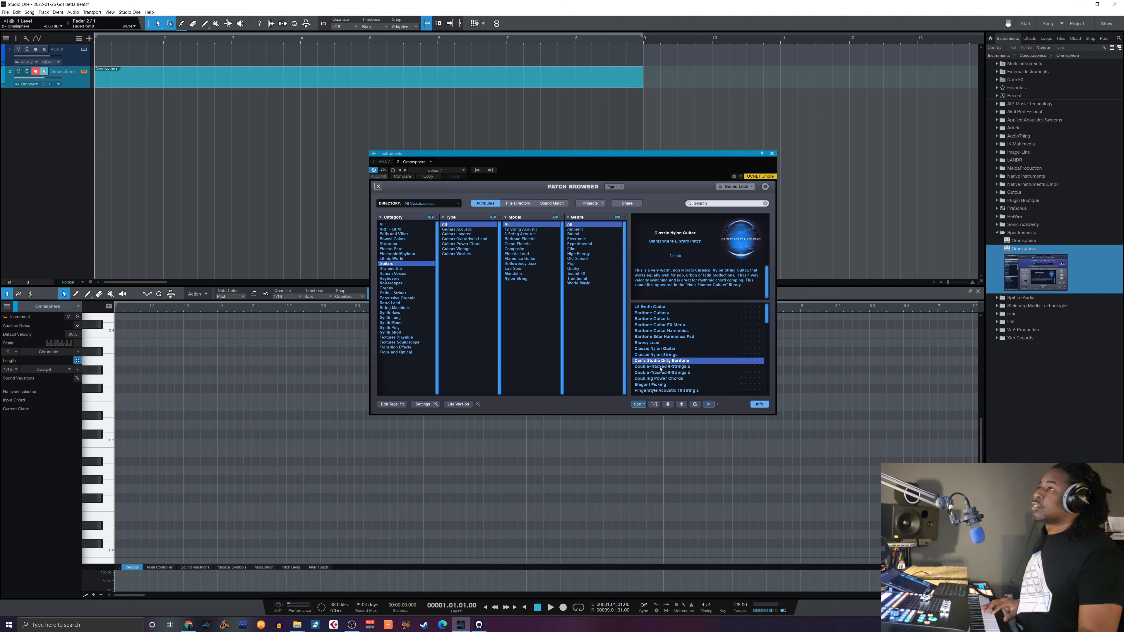
{"action": "left_click", "coordinate": [660, 367]}
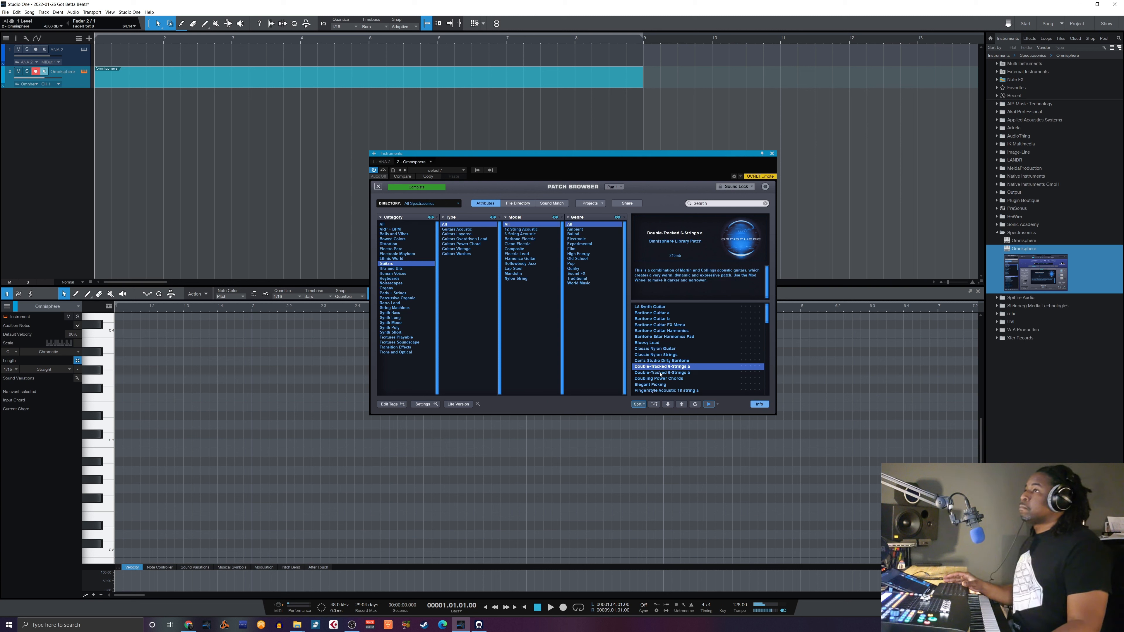
{"action": "left_click", "coordinate": [660, 379]}
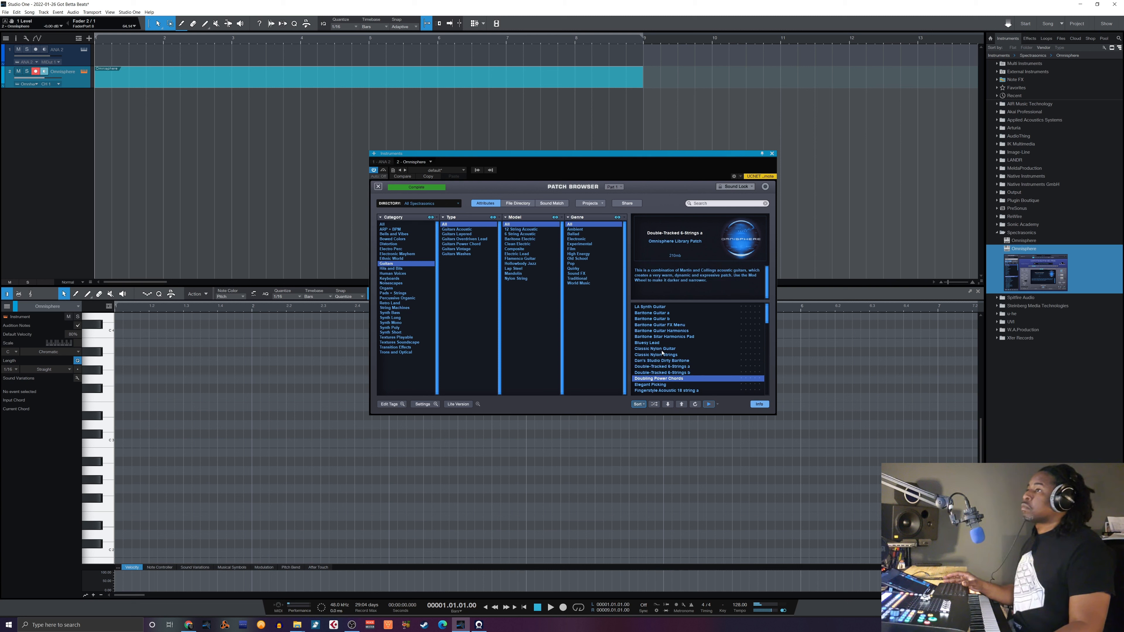
{"action": "key", "text": "Down"}
{"action": "scroll", "coordinate": [655, 367], "scroll_direction": "down", "scroll_amount": 4}
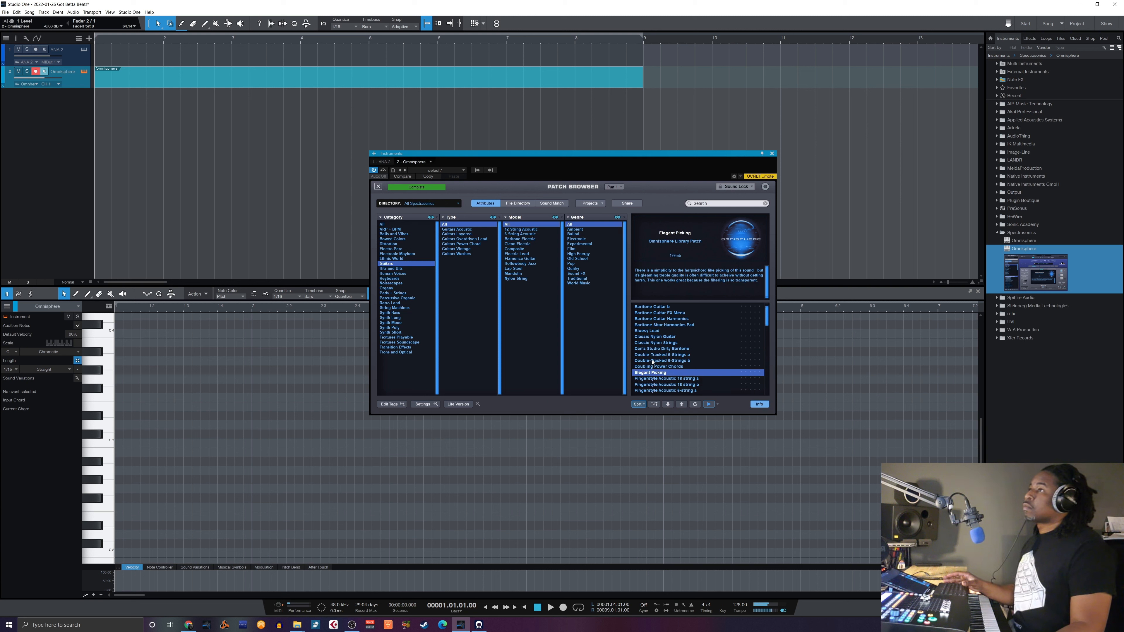
{"action": "left_click", "coordinate": [657, 361]}
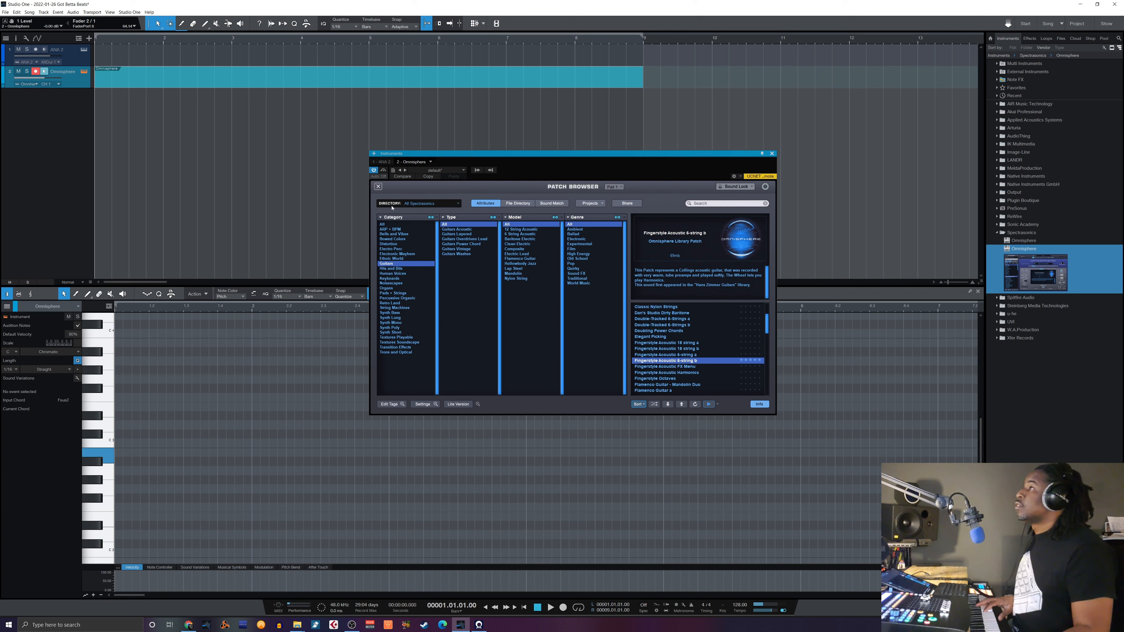
{"action": "left_click", "coordinate": [389, 235]}
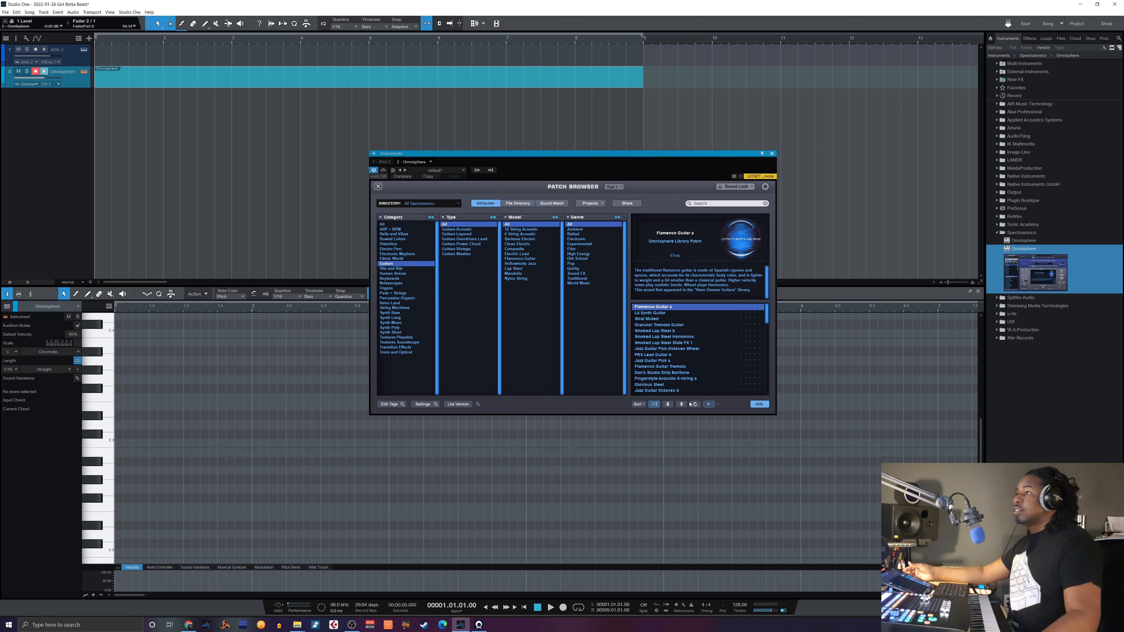
Set the song tempo to 114 and run the playback from the start to rehearse the guitar part.
{"action": "left_click_drag", "start_coordinate": [736, 608], "coordinate": [732, 616]}
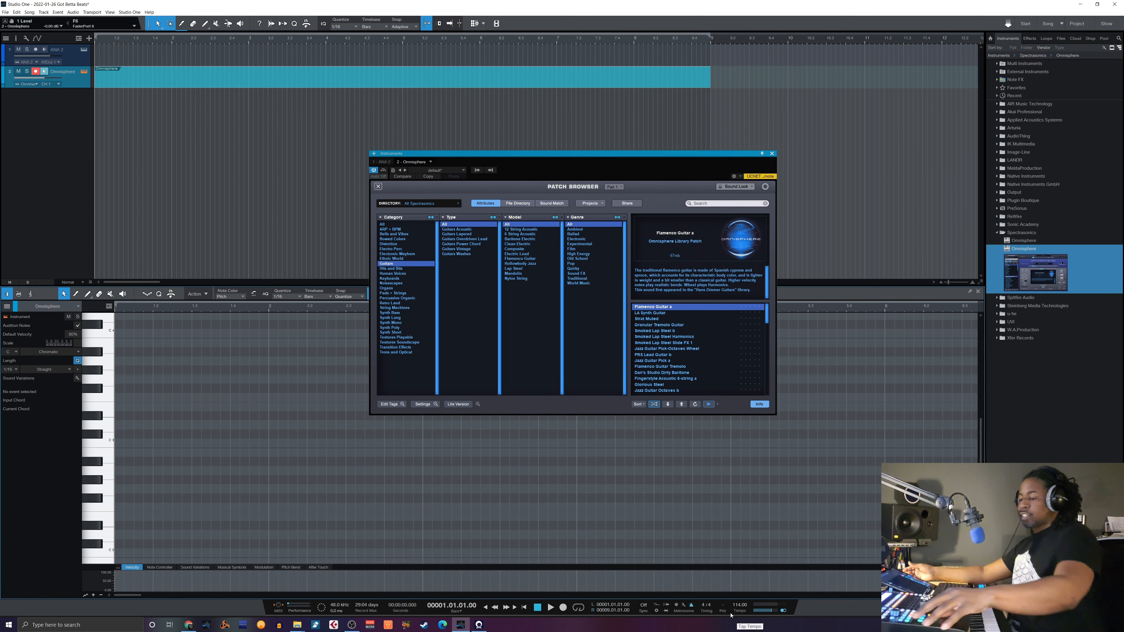
{"action": "key", "text": "space"}
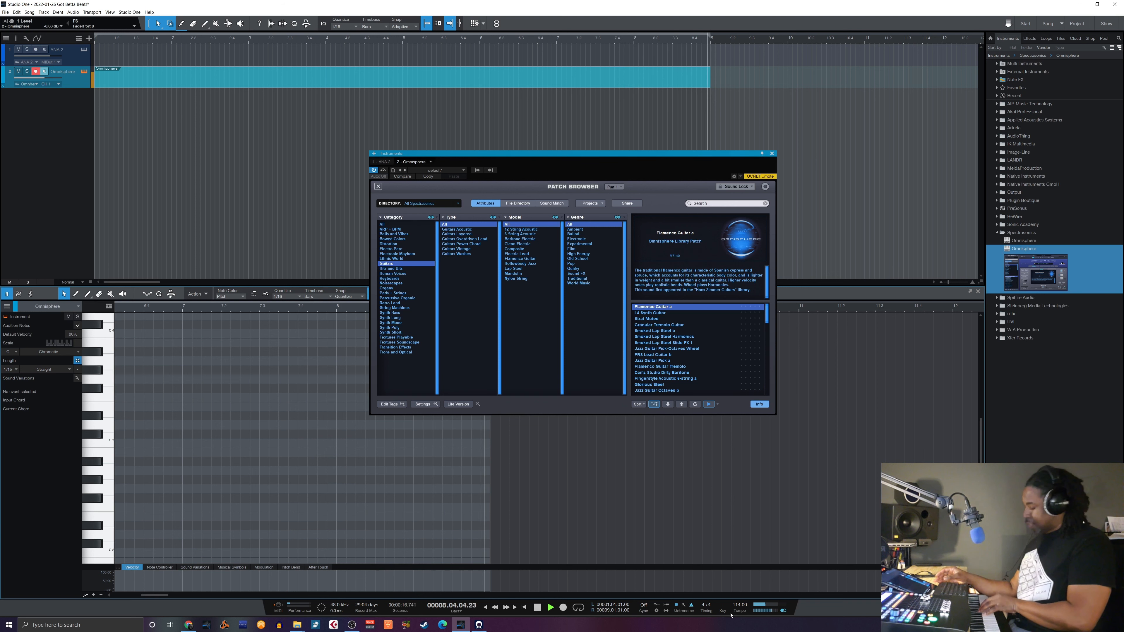
{"action": "key", "text": "space"}
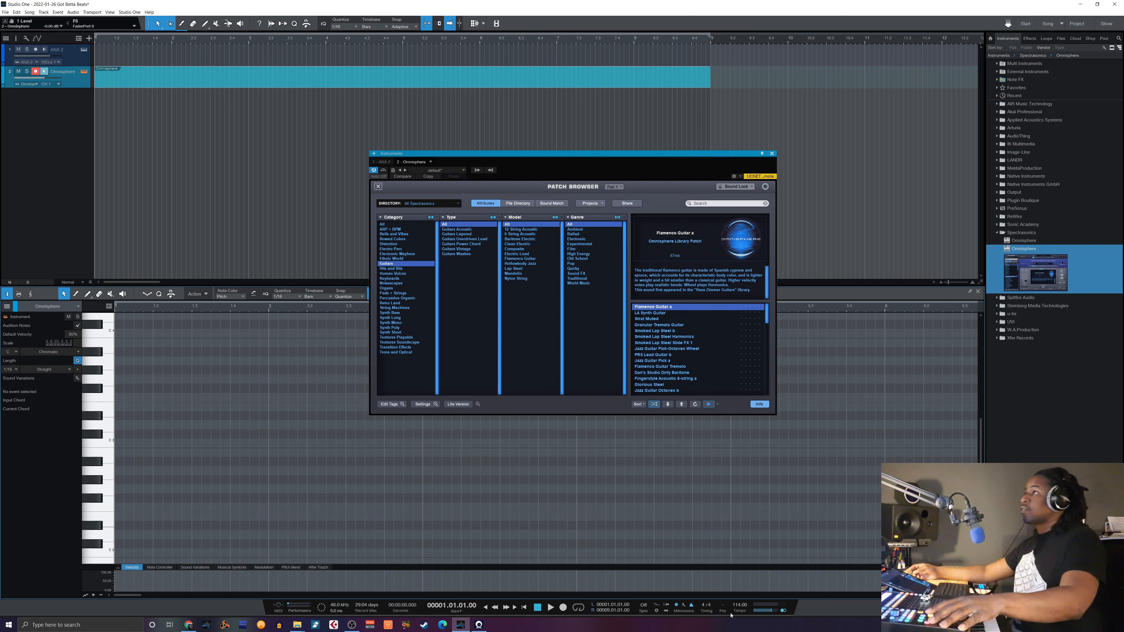
Record the guitar melody over the opening bars of the Omnisphere track and quantize its notes.
{"action": "key", "text": "KP_Multiply"}
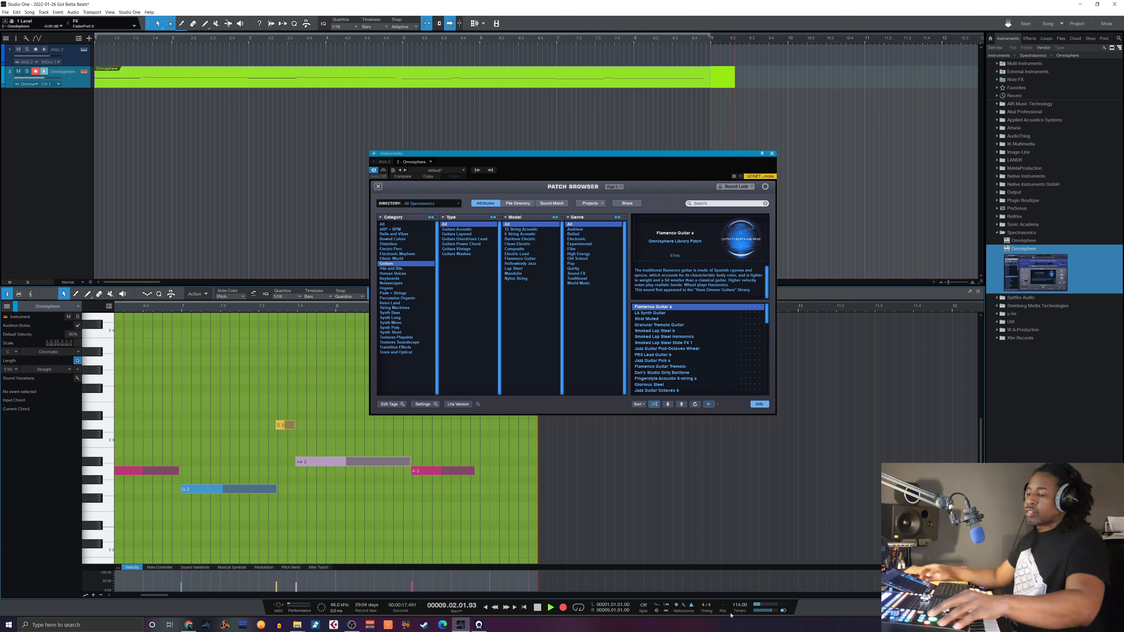
{"action": "key", "text": "space"}
{"action": "key", "text": "q"}
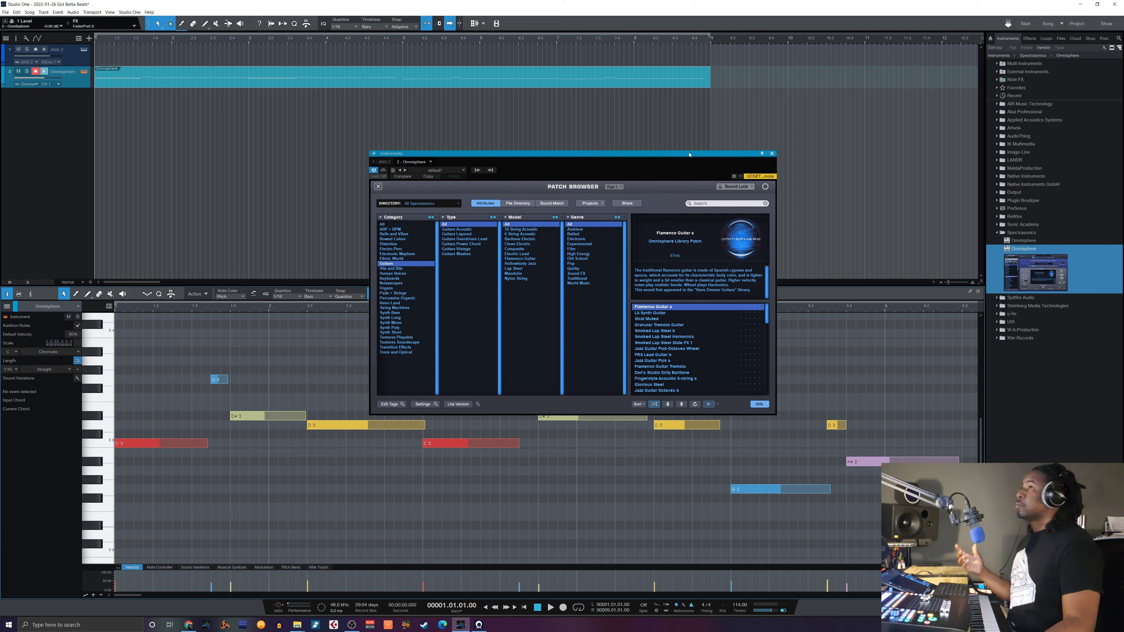
Move the instrument window up off the recorded notes, play back the guitar melody, and return to the song start.
{"action": "left_click_drag", "start_coordinate": [691, 157], "coordinate": [693, 75]}
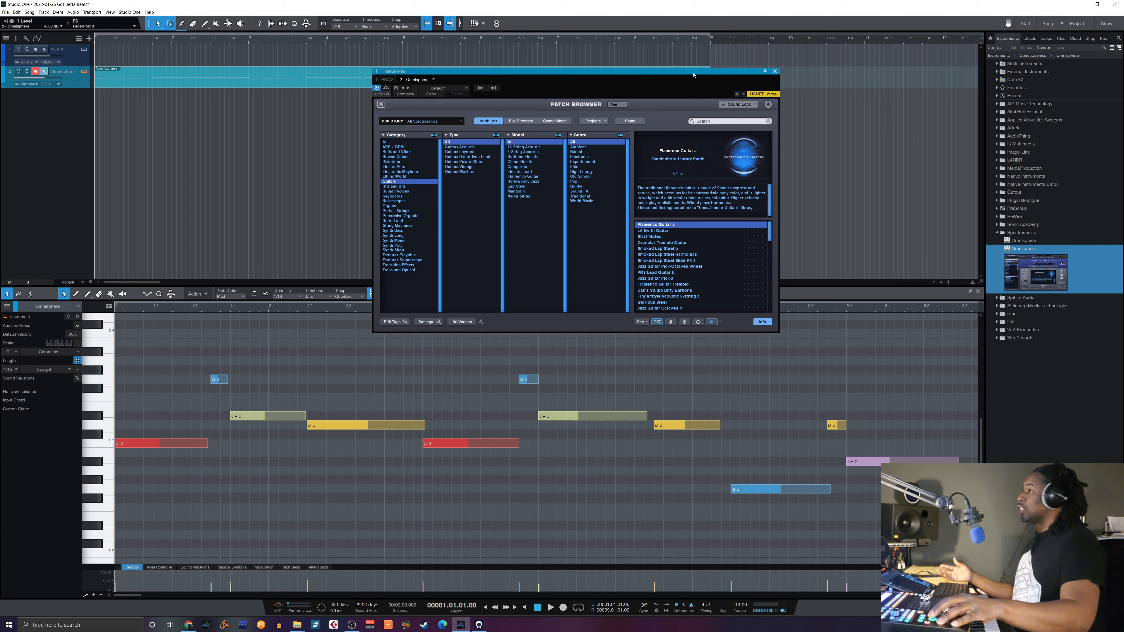
{"action": "key", "text": "space"}
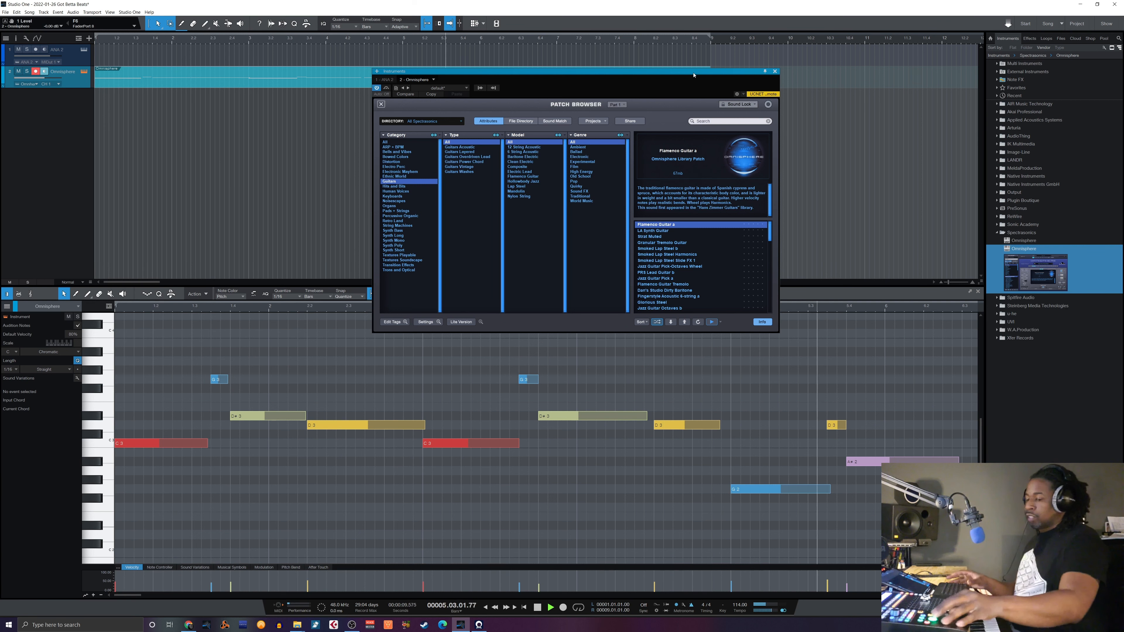
{"action": "key", "text": "space"}
{"action": "key", "text": "Home"}
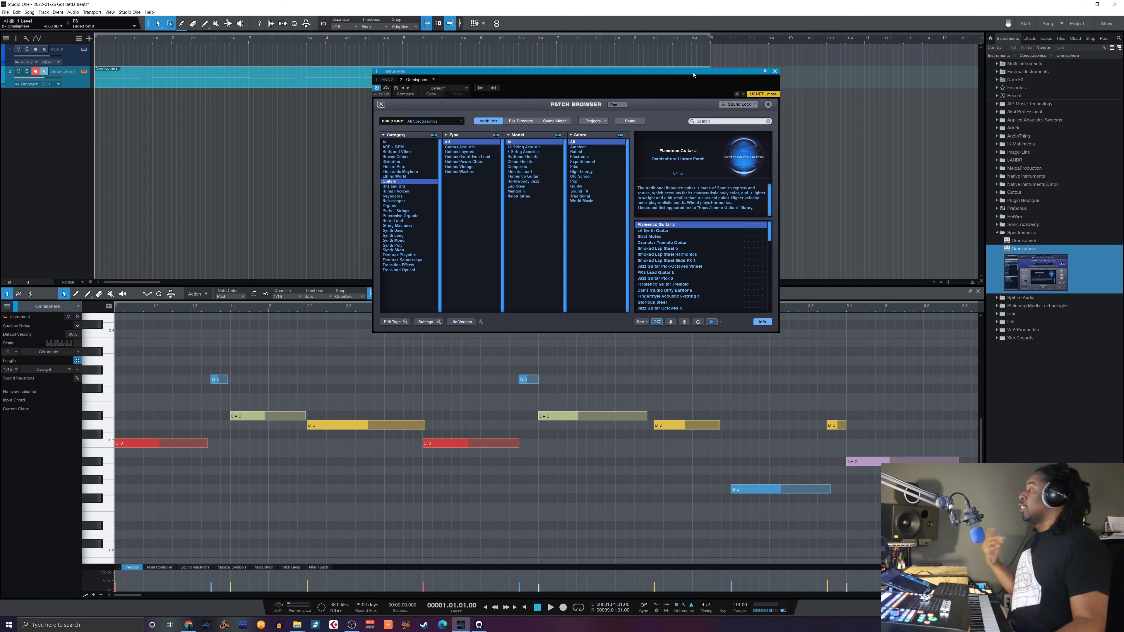
Open the ANA 2 instrument, filter its presets to the Keys category, and select the ANA 2 track for playing.
{"action": "left_click", "coordinate": [85, 51]}
{"action": "left_click", "coordinate": [84, 71]}
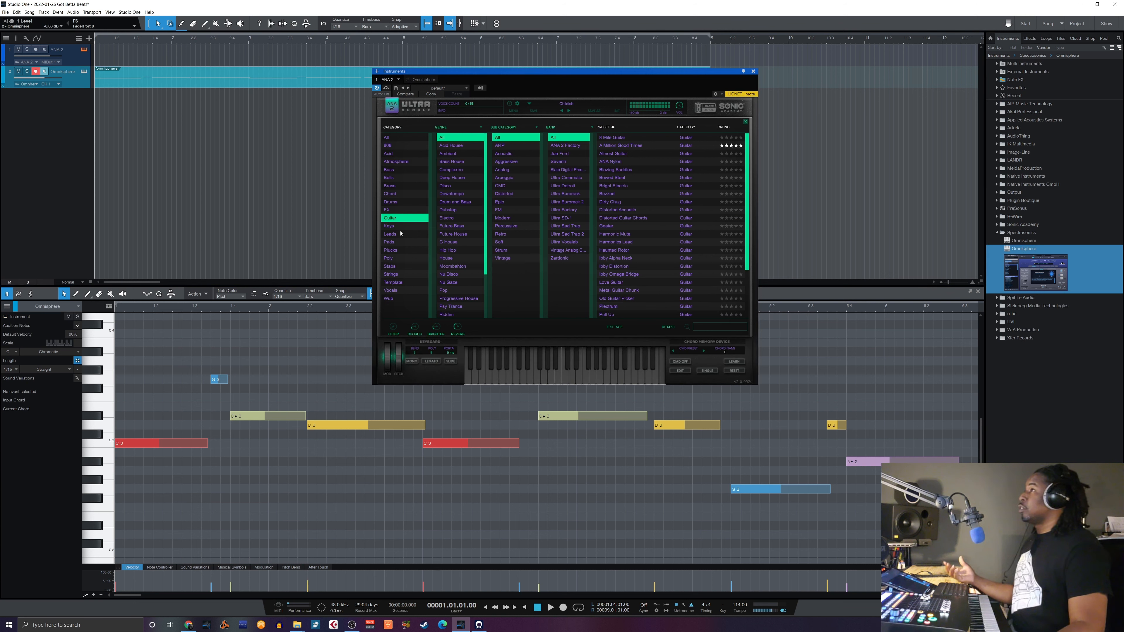
{"action": "left_click", "coordinate": [389, 226]}
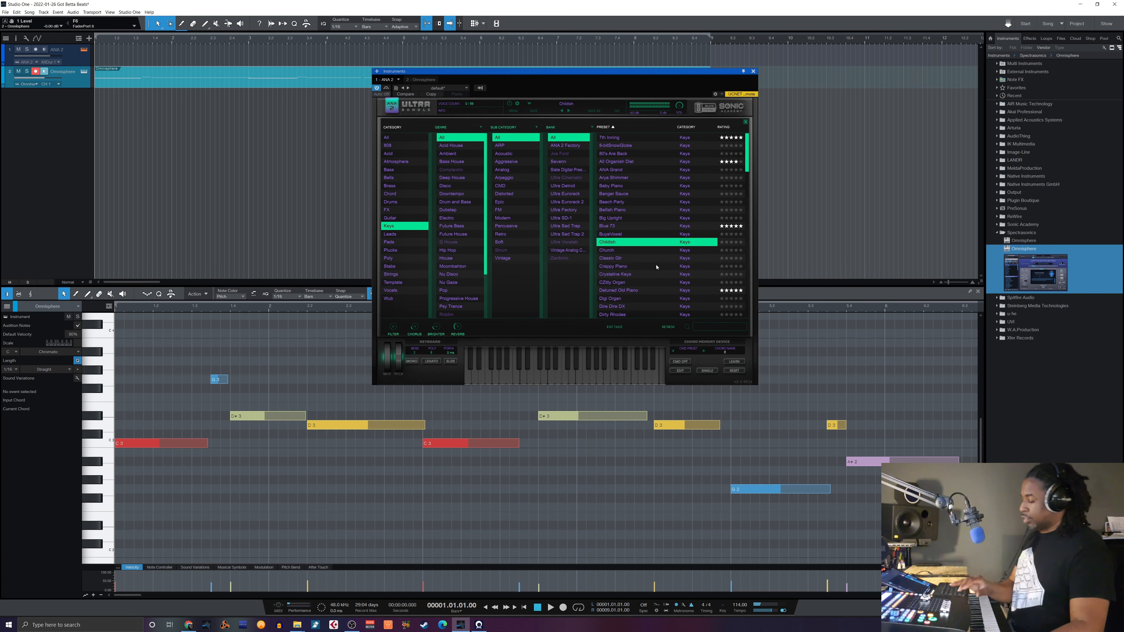
{"action": "left_click", "coordinate": [74, 58]}
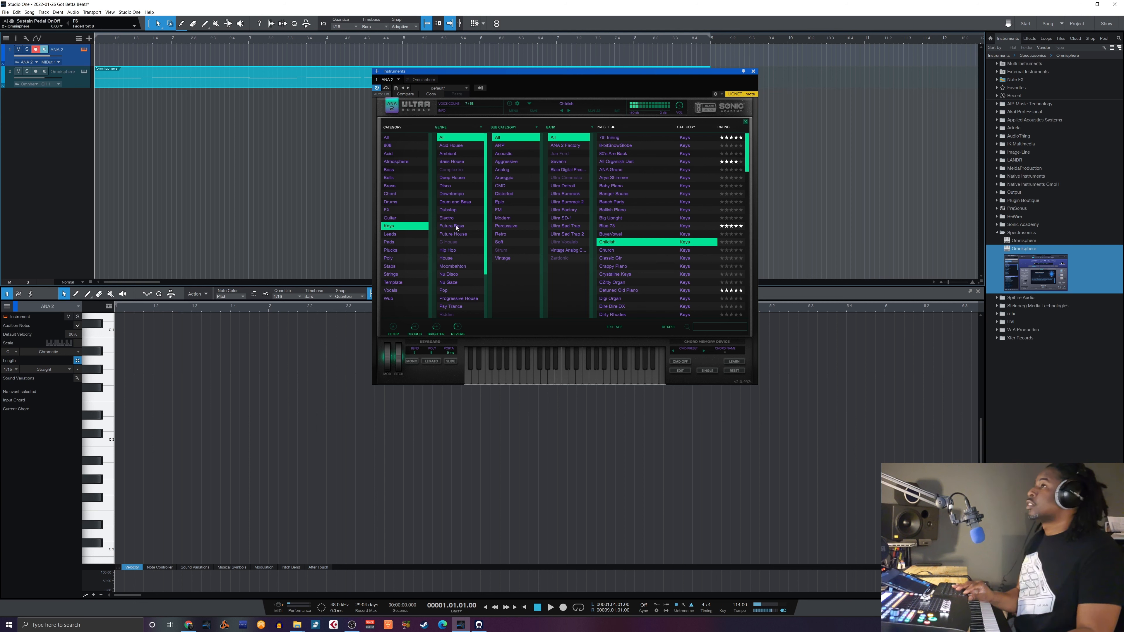
Audition the Keys presets from Church onward, load Detuned Old Piano, and rehearse it along with the song playback.
{"action": "left_click", "coordinate": [614, 251]}
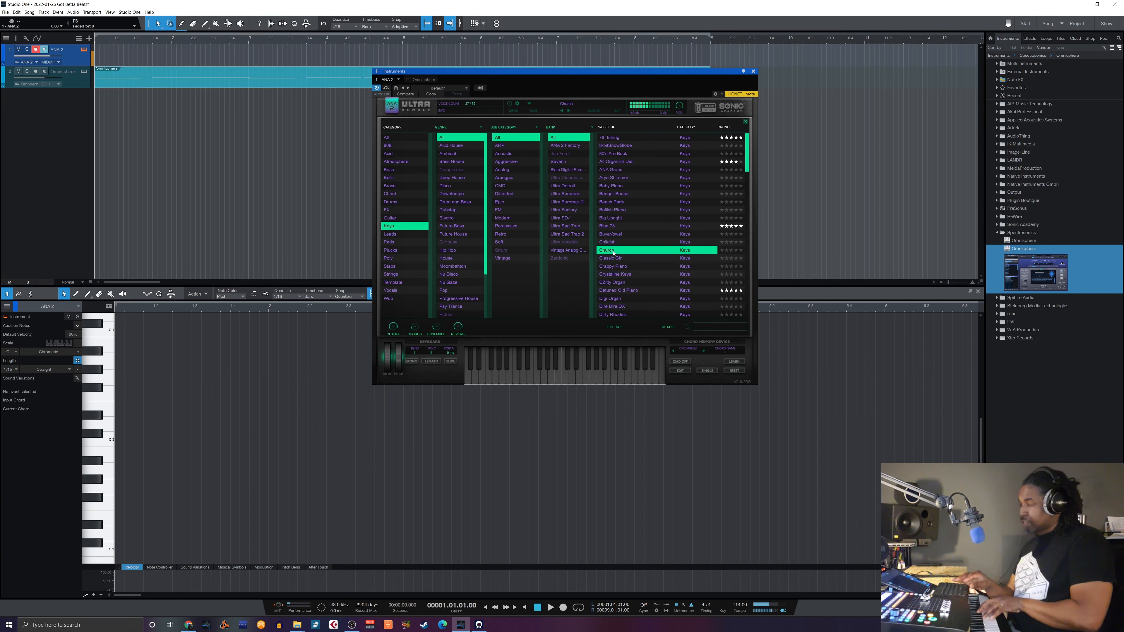
{"action": "key", "text": "Down"}
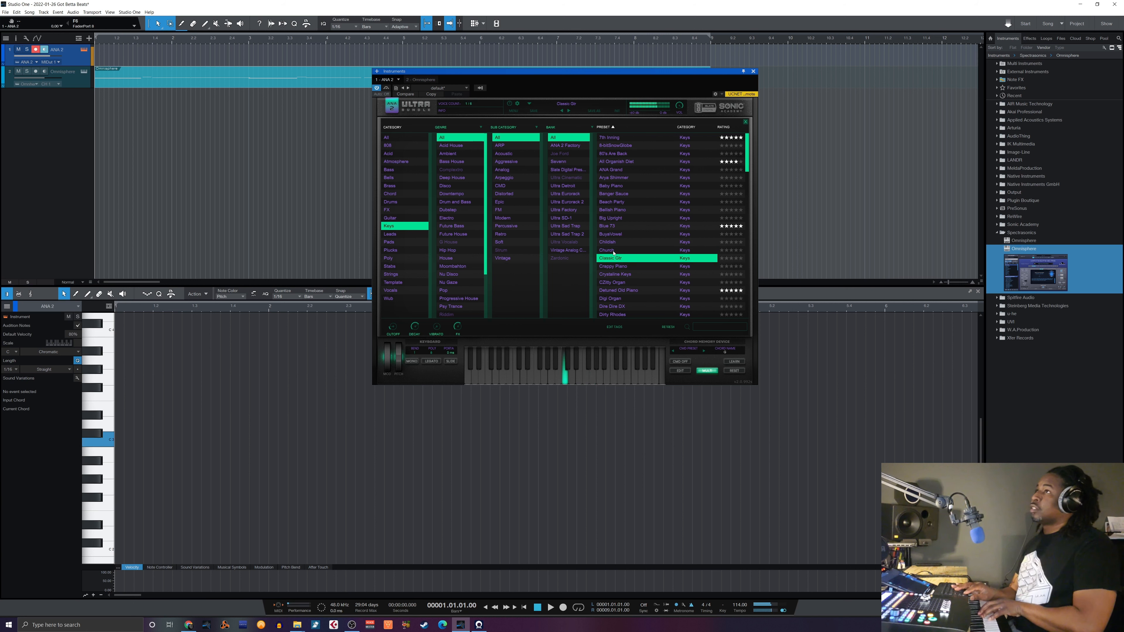
{"action": "key", "text": "Down"}
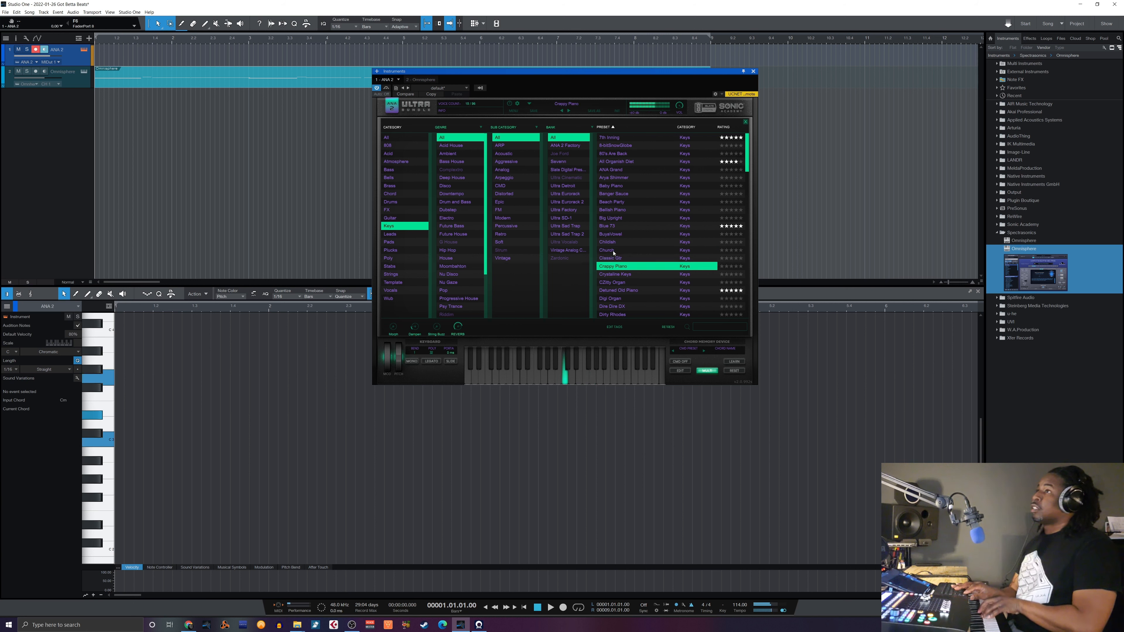
{"action": "key", "text": "Down"}
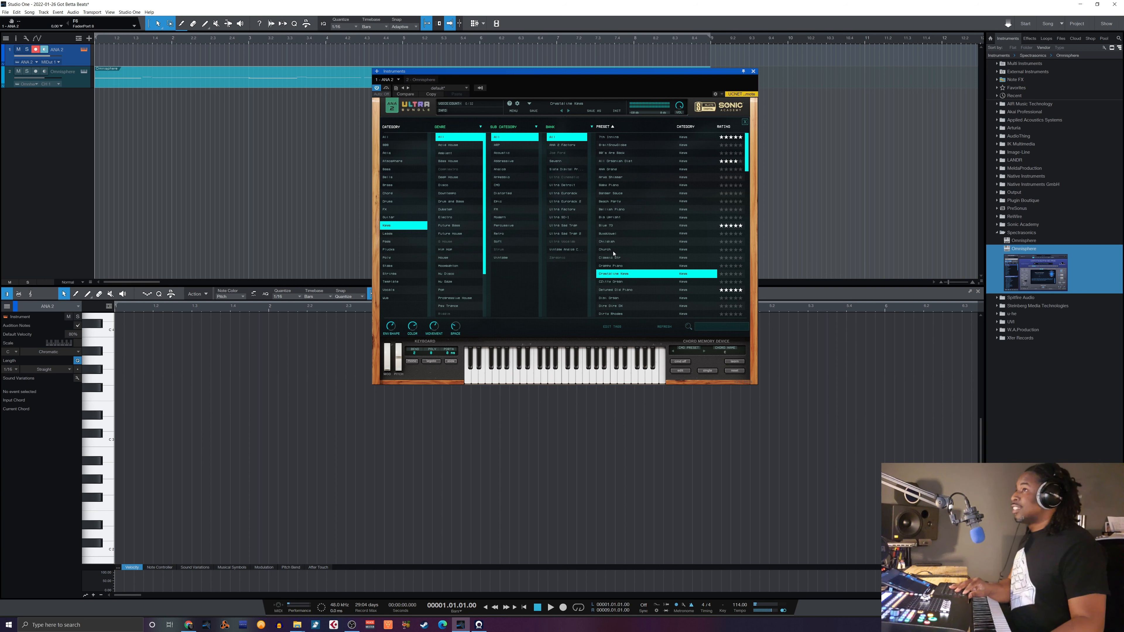
{"action": "left_click", "coordinate": [608, 282]}
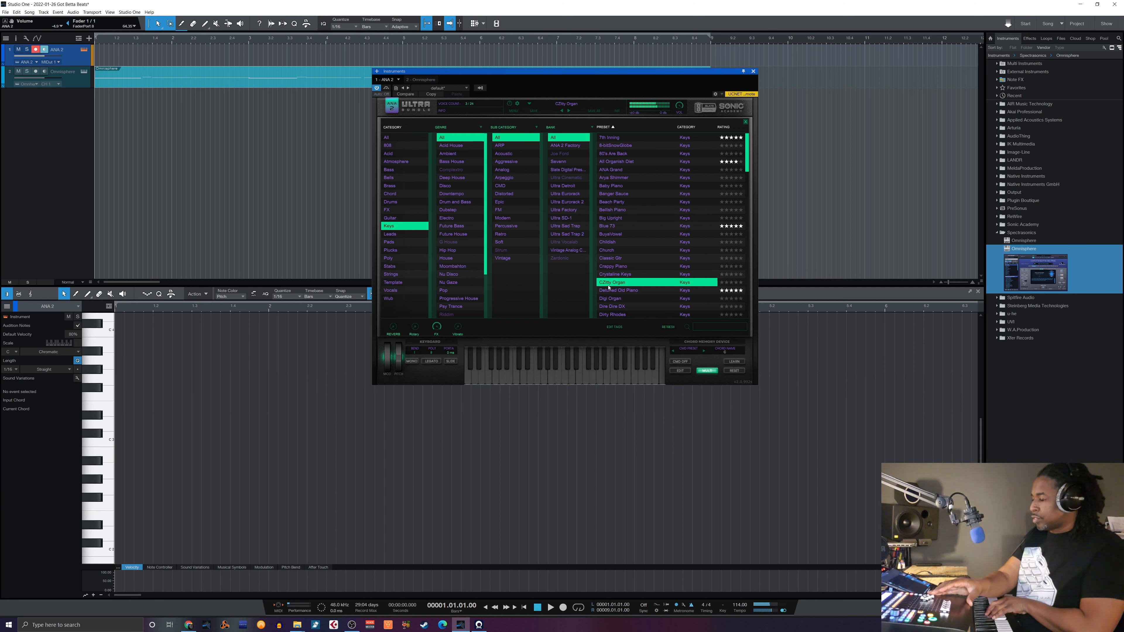
{"action": "left_click", "coordinate": [609, 290]}
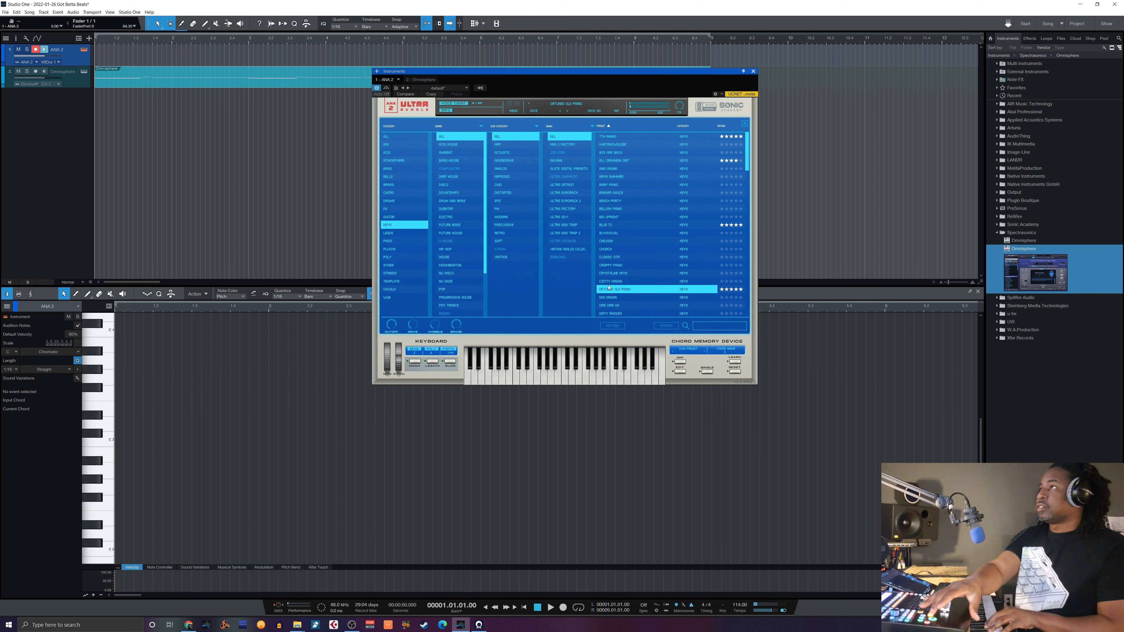
{"action": "key", "text": "space"}
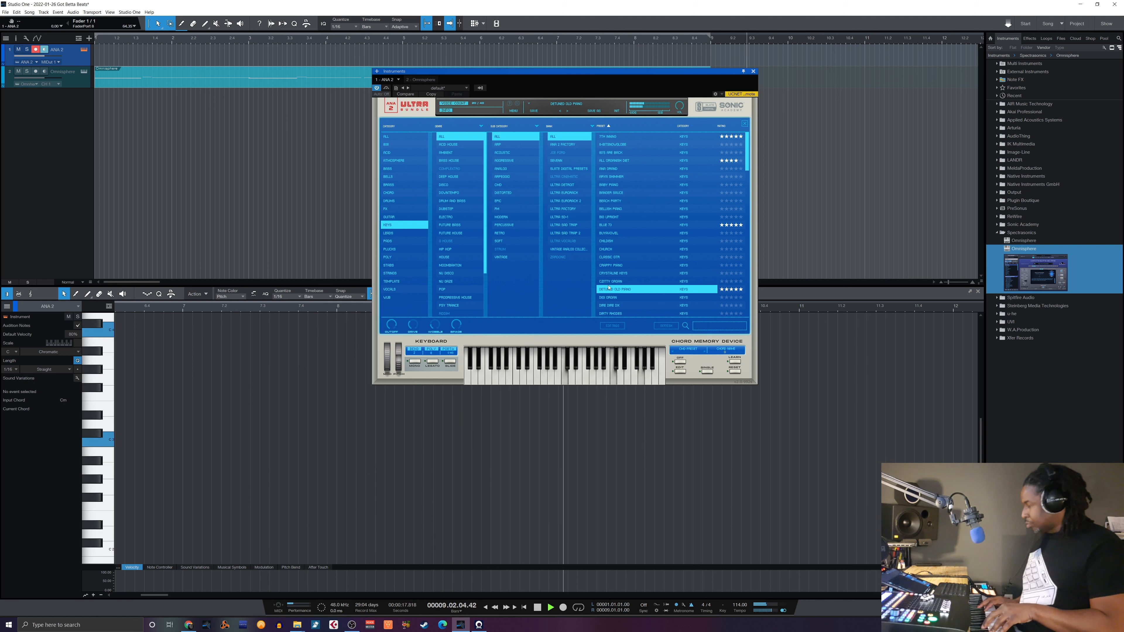
{"action": "key", "text": "space"}
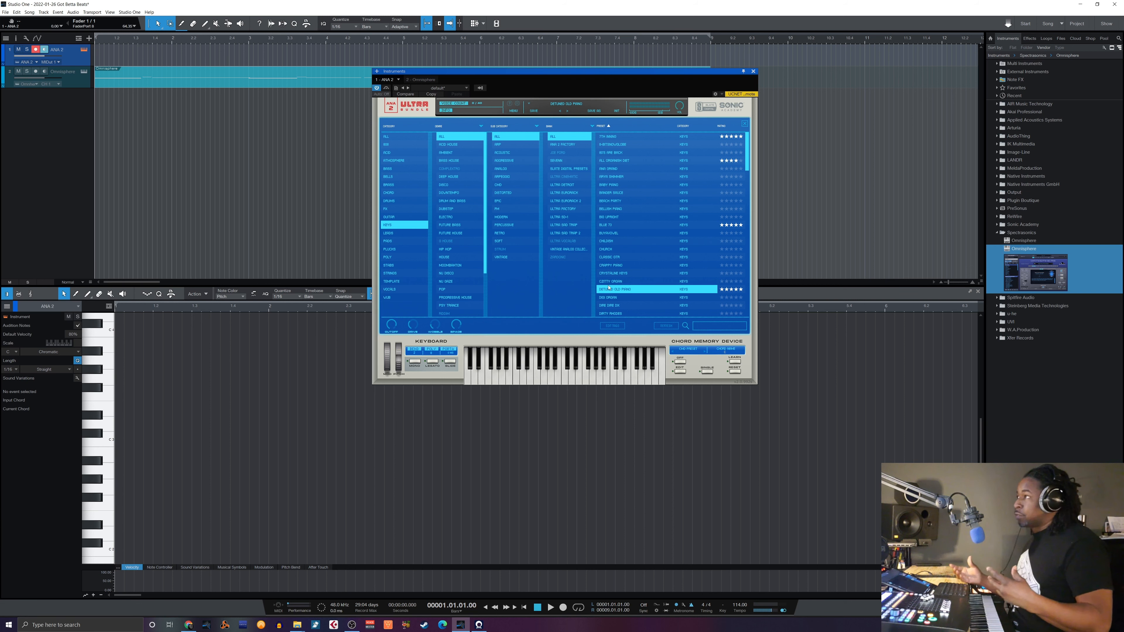
Set the note editor's scale to Harmonic Minor, enable scale snapping, and enlarge the editor area.
{"action": "left_click", "coordinate": [74, 353]}
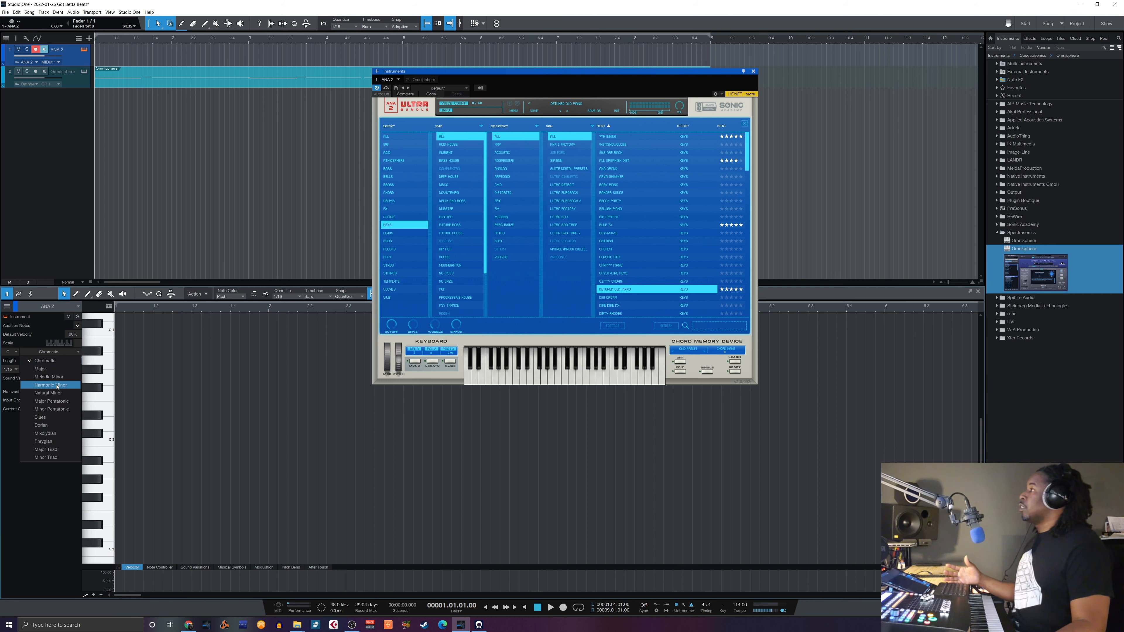
{"action": "left_click", "coordinate": [58, 386]}
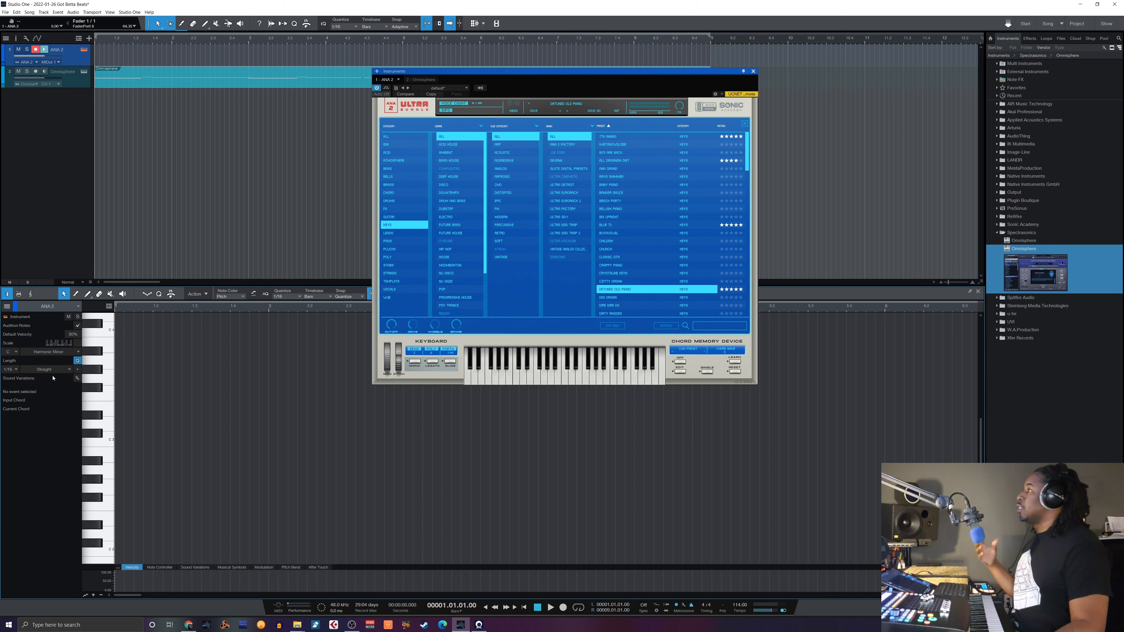
{"action": "left_click", "coordinate": [78, 343]}
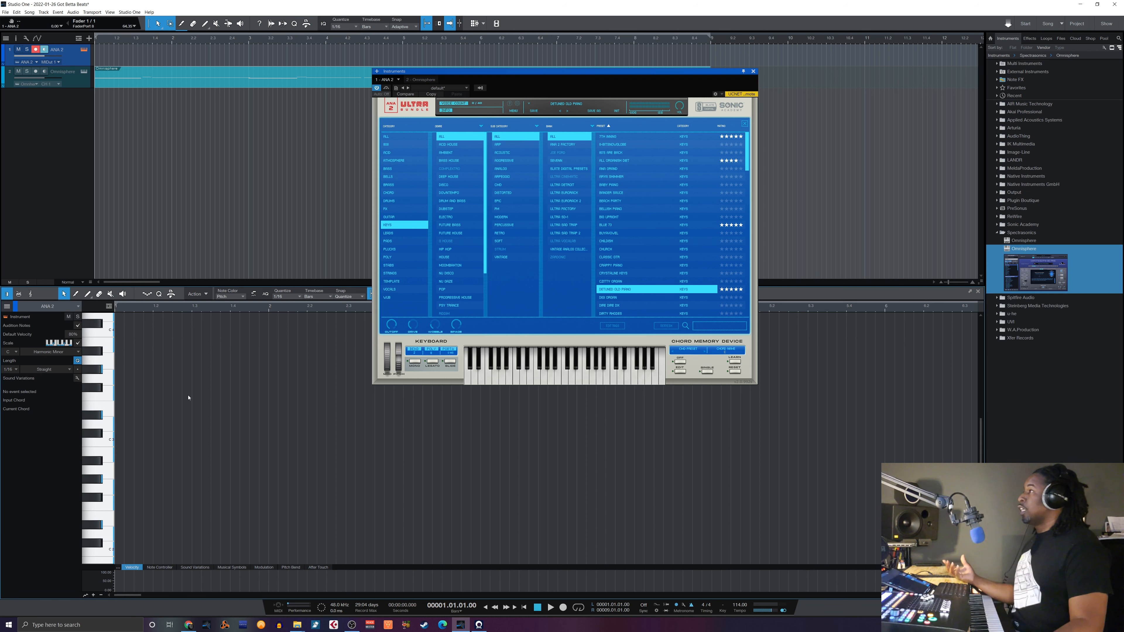
{"action": "left_click_drag", "start_coordinate": [189, 284], "coordinate": [185, 217]}
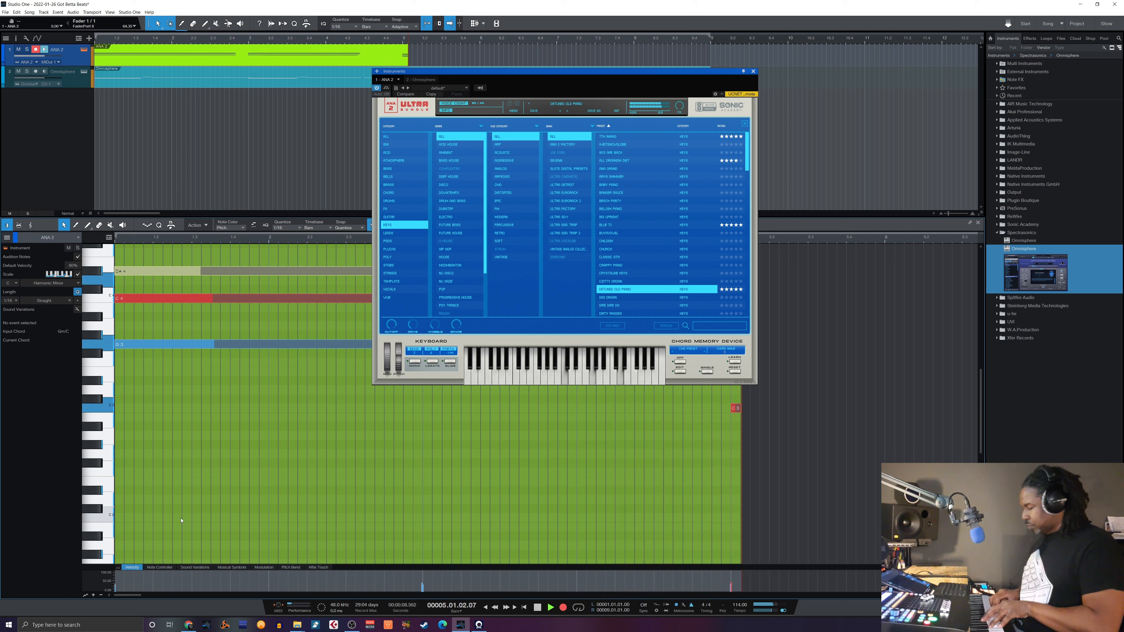
Stop the piano take being recorded on the ANA 2 track and undo it.
{"action": "key", "text": "space"}
{"action": "key", "text": "ctrl+z"}
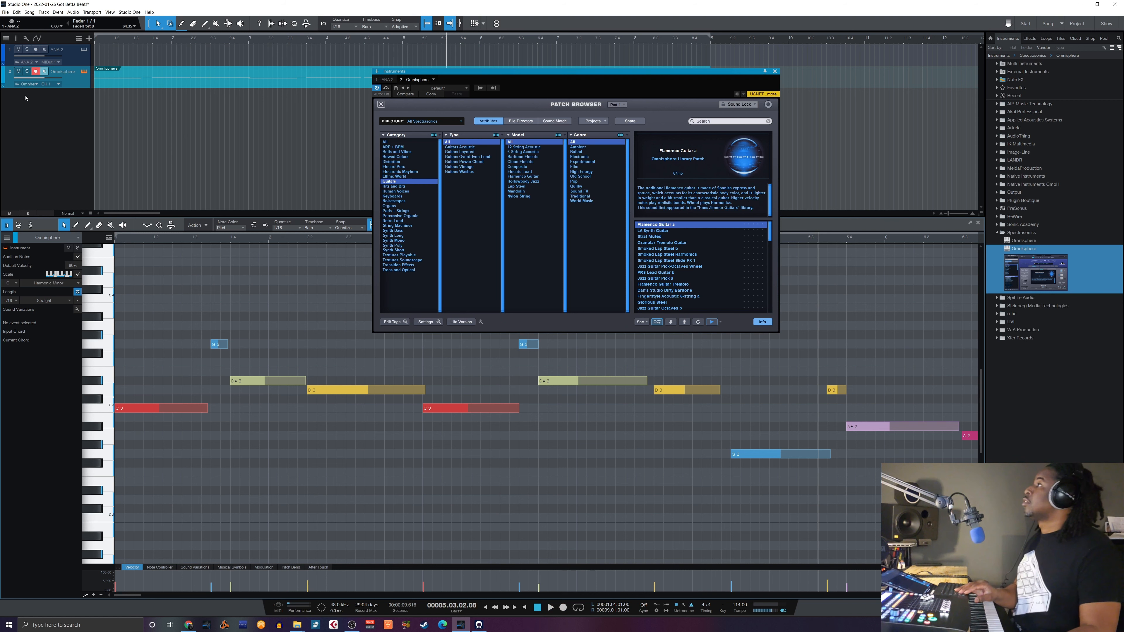
Select the ANA 2 track and record the piano chords from the song start up to bar 9.
{"action": "left_click", "coordinate": [74, 58]}
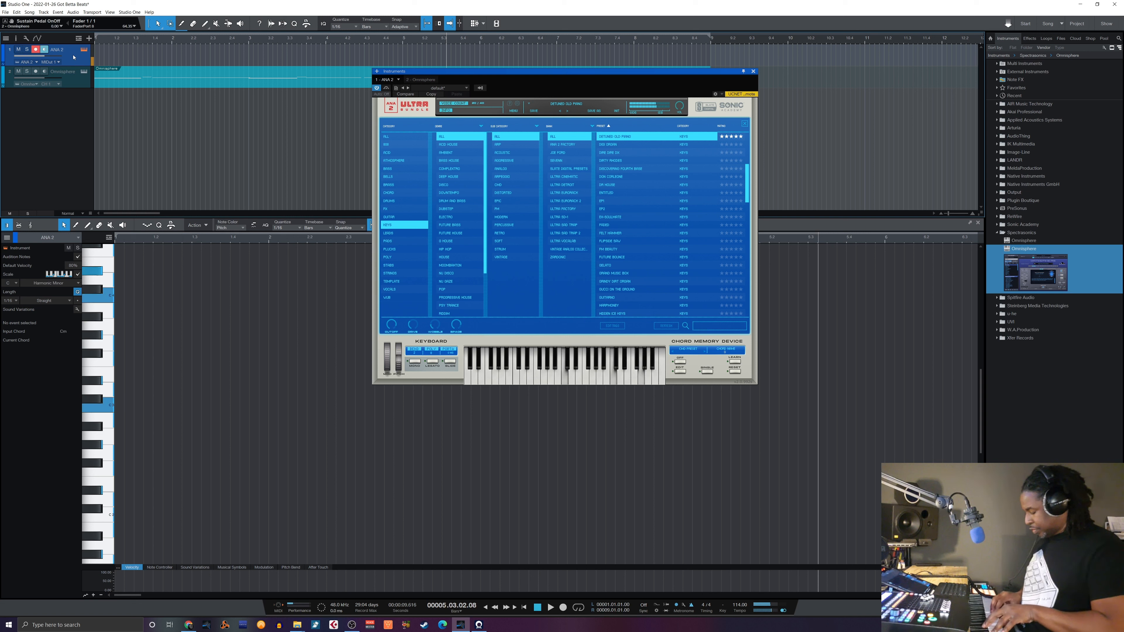
{"action": "key", "text": "comma"}
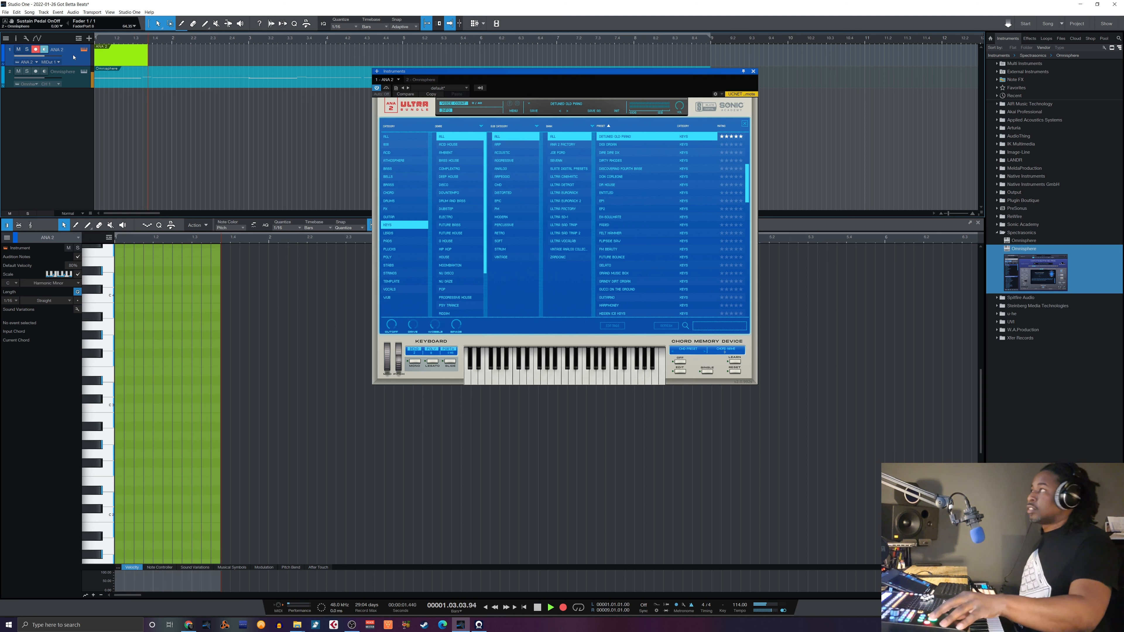
{"action": "key", "text": "space"}
{"action": "key", "text": "KP_Multiply"}
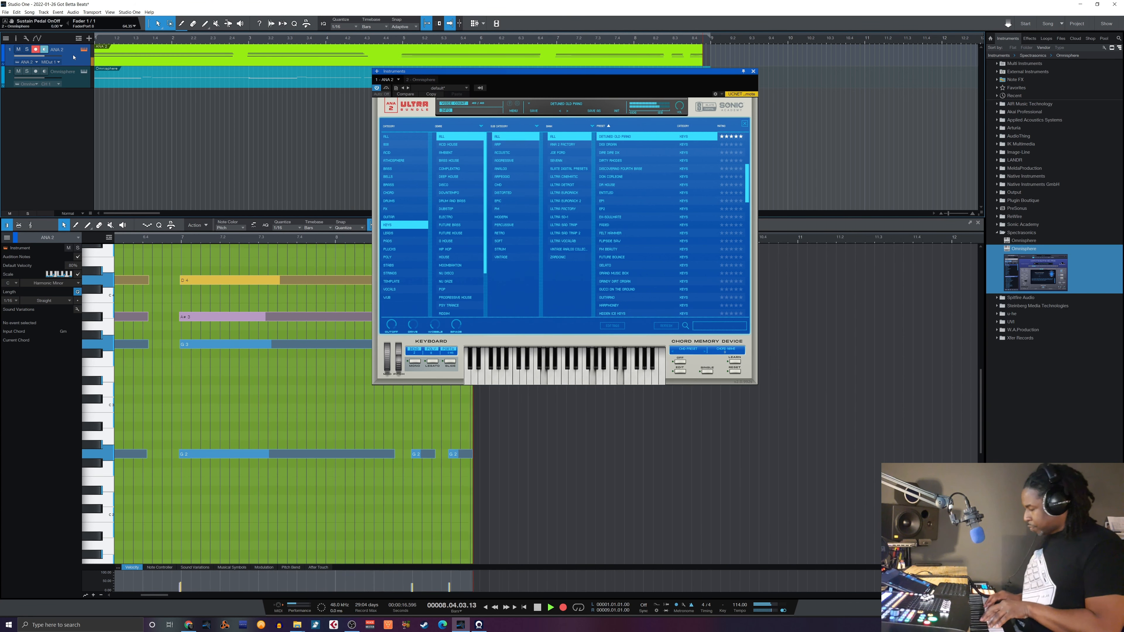
{"action": "key", "text": "space"}
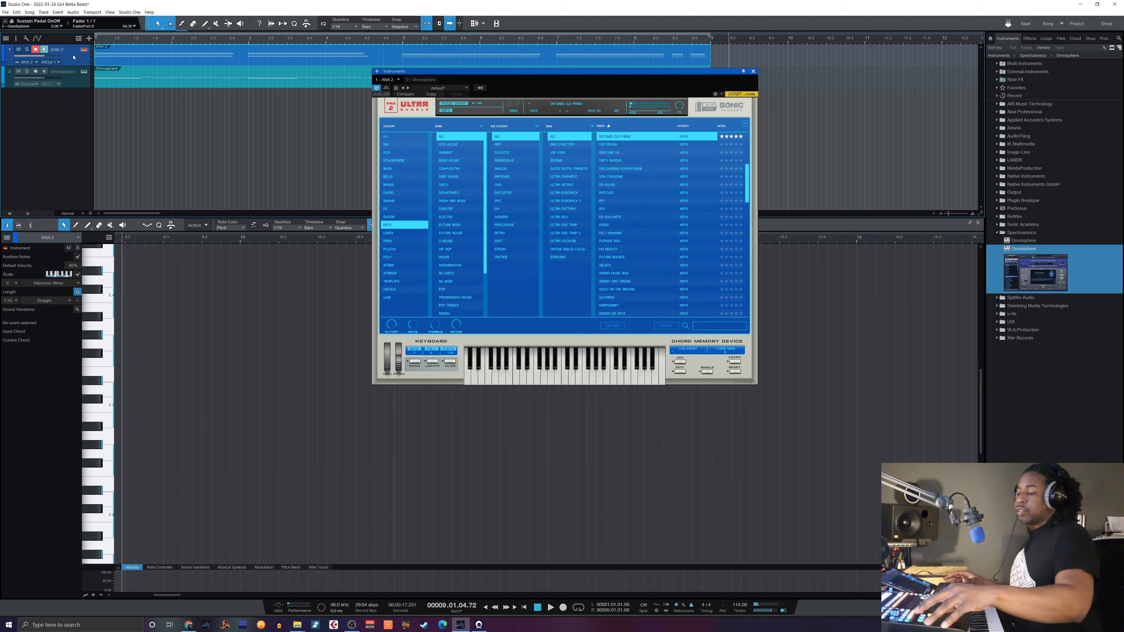
Play back the take while auditioning Keys presets such as Pawn Shop E Piano, load Sizzle Bells, and return to the song start.
{"action": "key", "text": "Home"}
{"action": "key", "text": "space"}
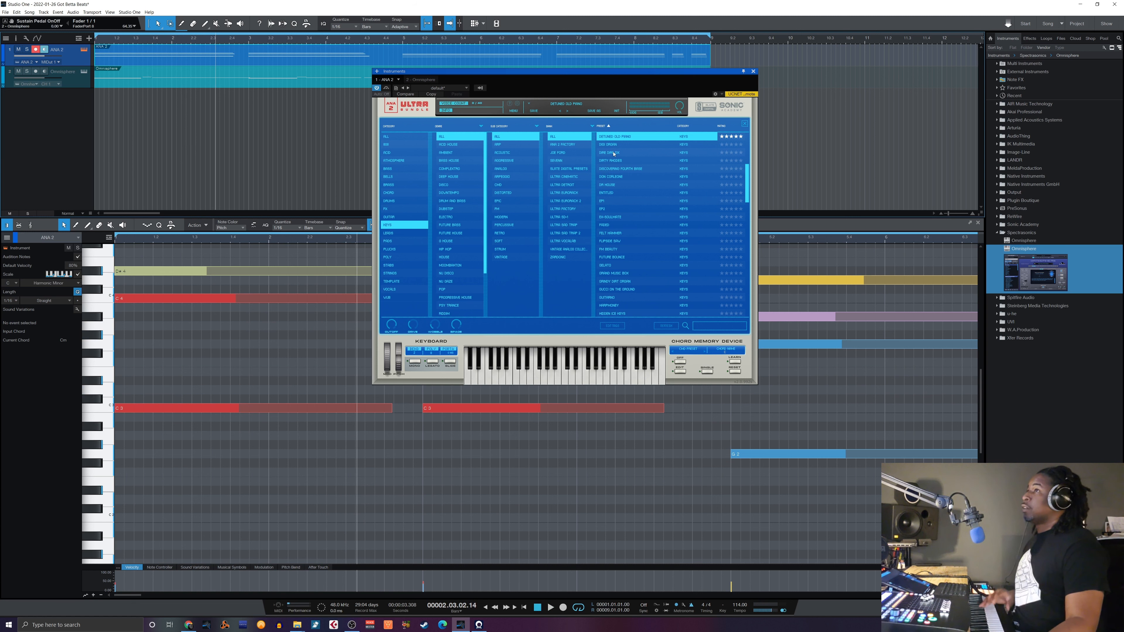
{"action": "scroll", "coordinate": [614, 154], "scroll_direction": "down", "scroll_amount": 7}
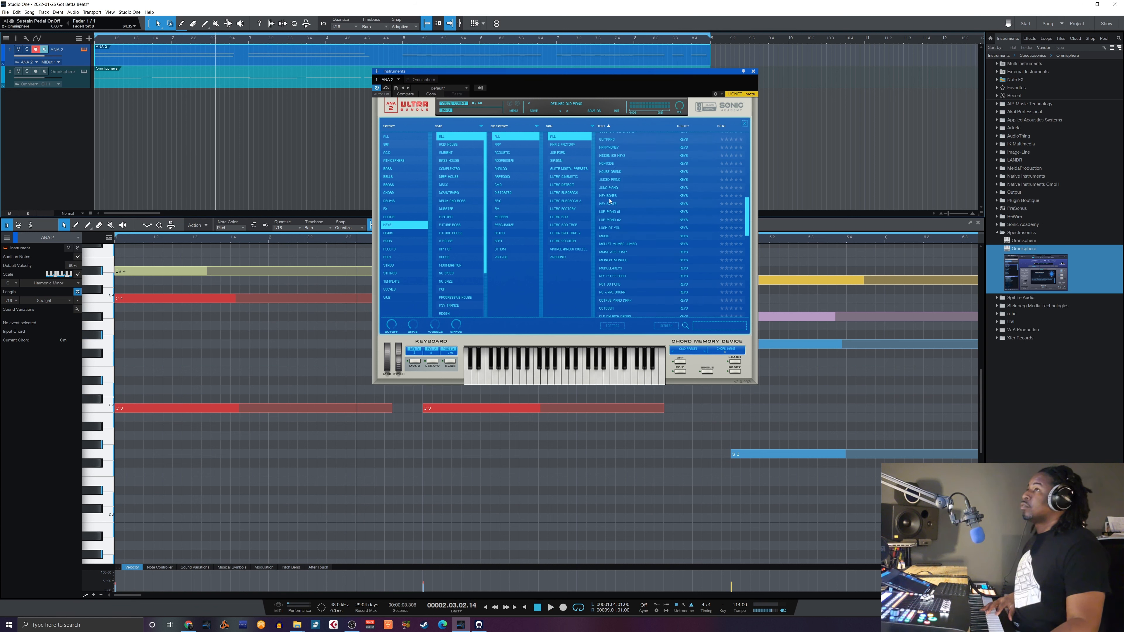
{"action": "scroll", "coordinate": [611, 202], "scroll_direction": "down", "scroll_amount": 3}
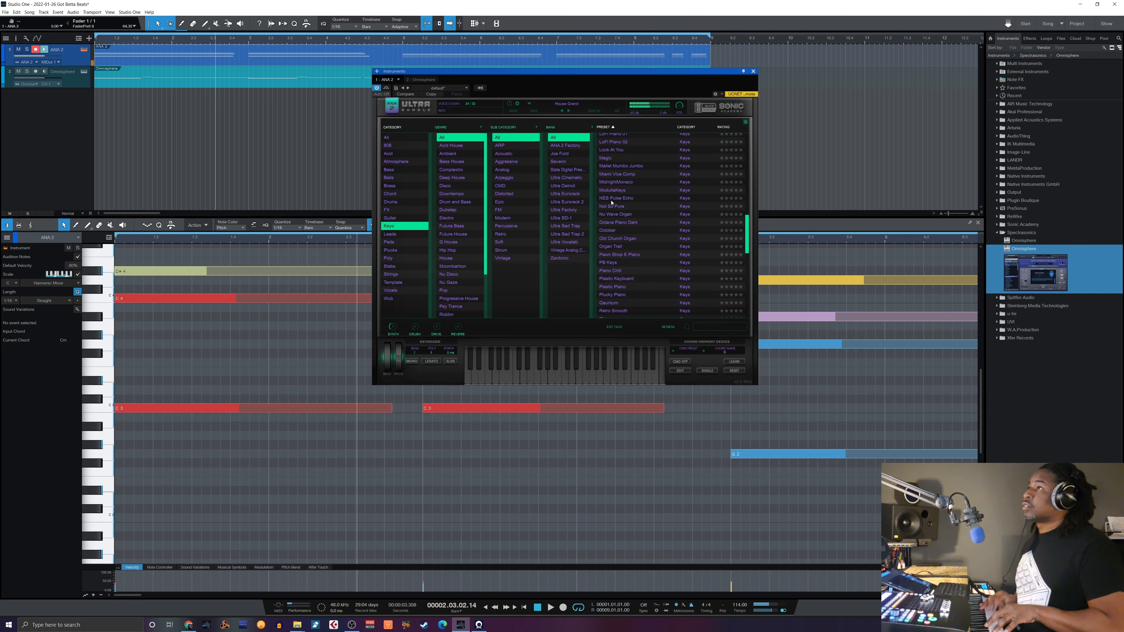
{"action": "key", "text": "space"}
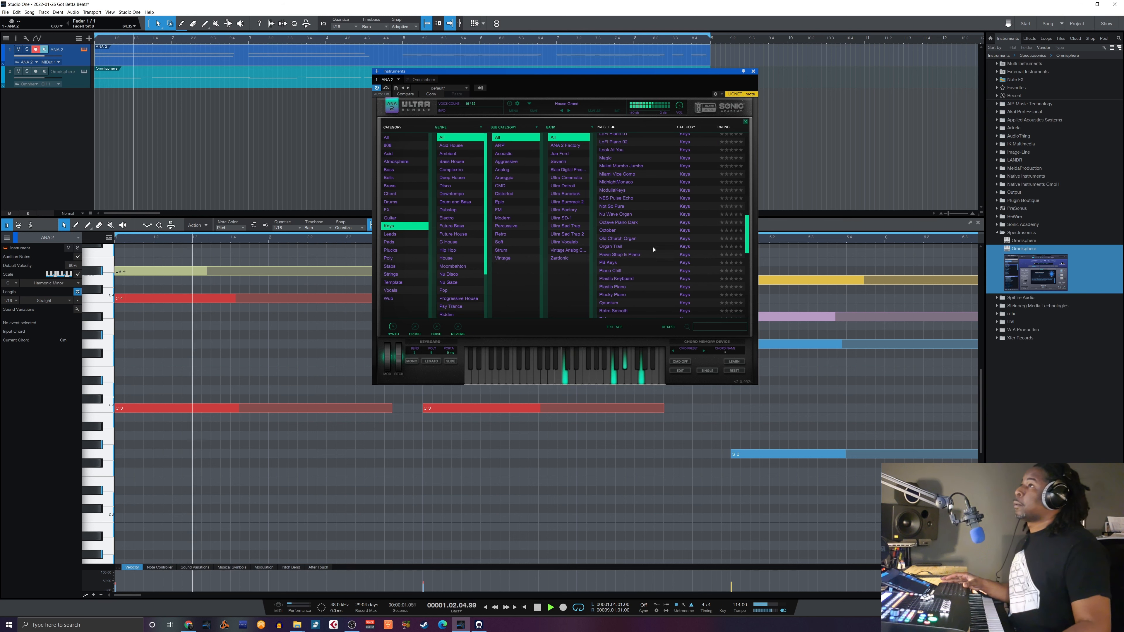
{"action": "left_click", "coordinate": [629, 255]}
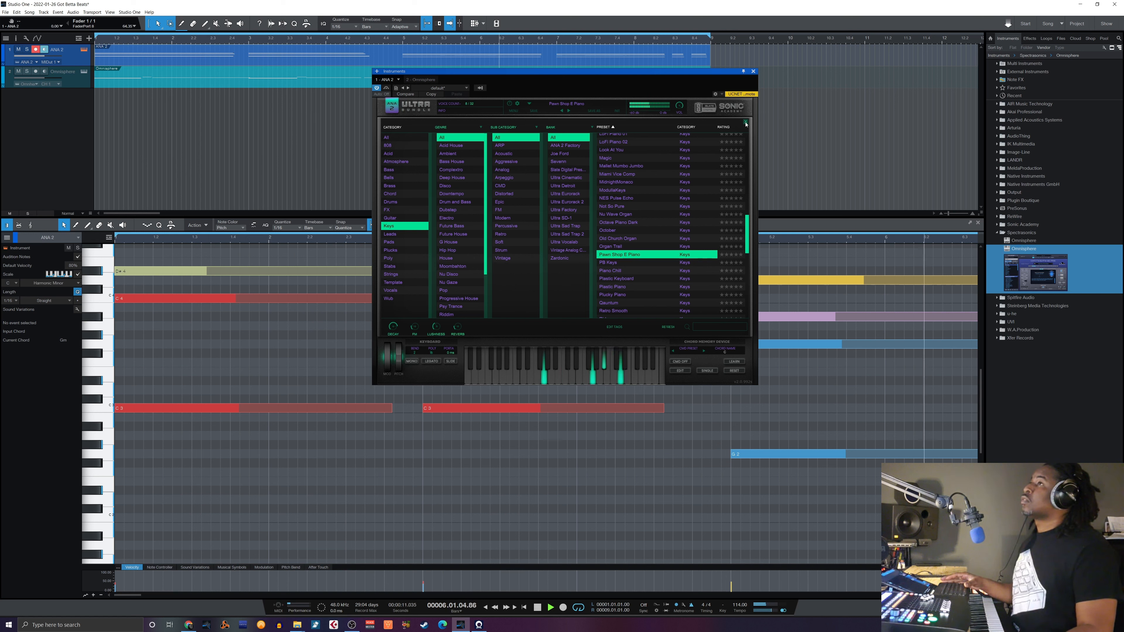
{"action": "scroll", "coordinate": [632, 231], "scroll_direction": "down", "scroll_amount": 5}
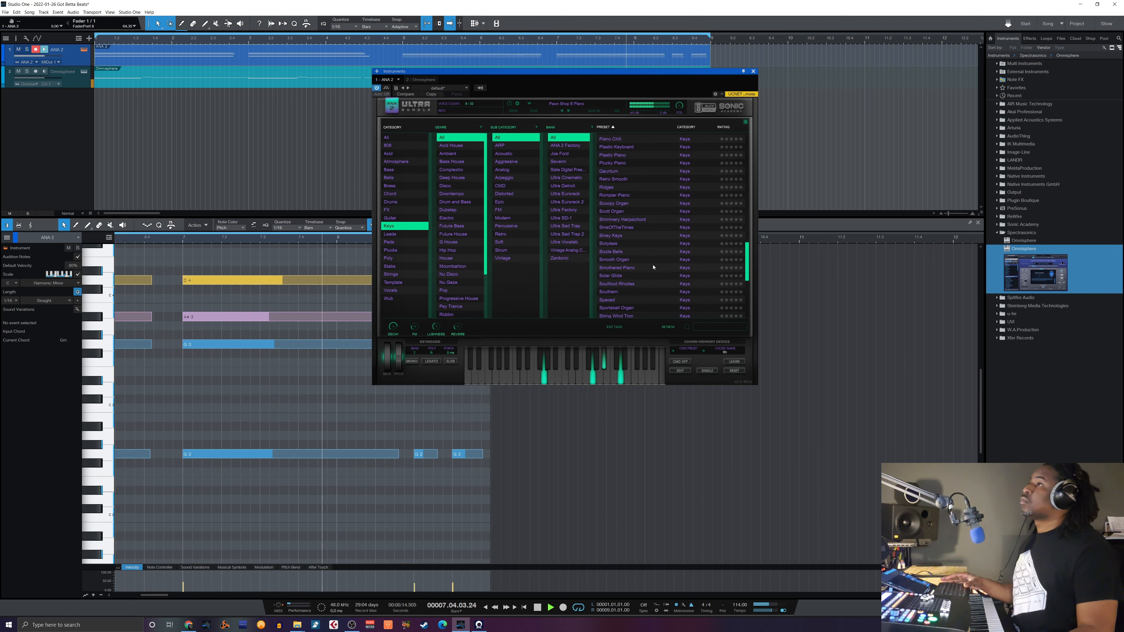
{"action": "left_click", "coordinate": [611, 252]}
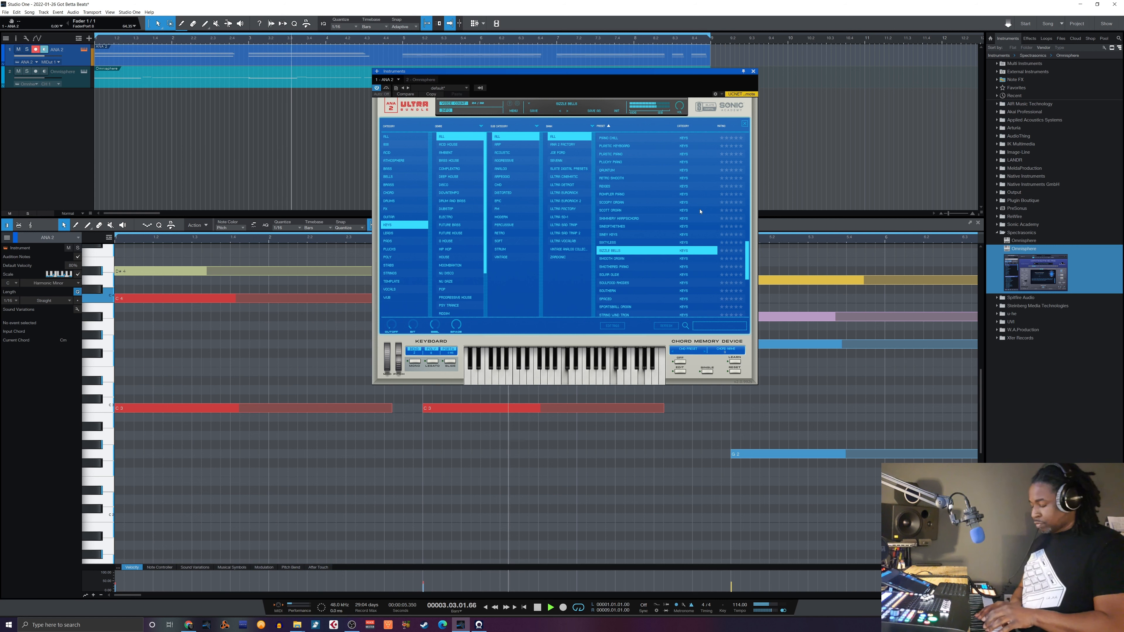
{"action": "key", "text": "space"}
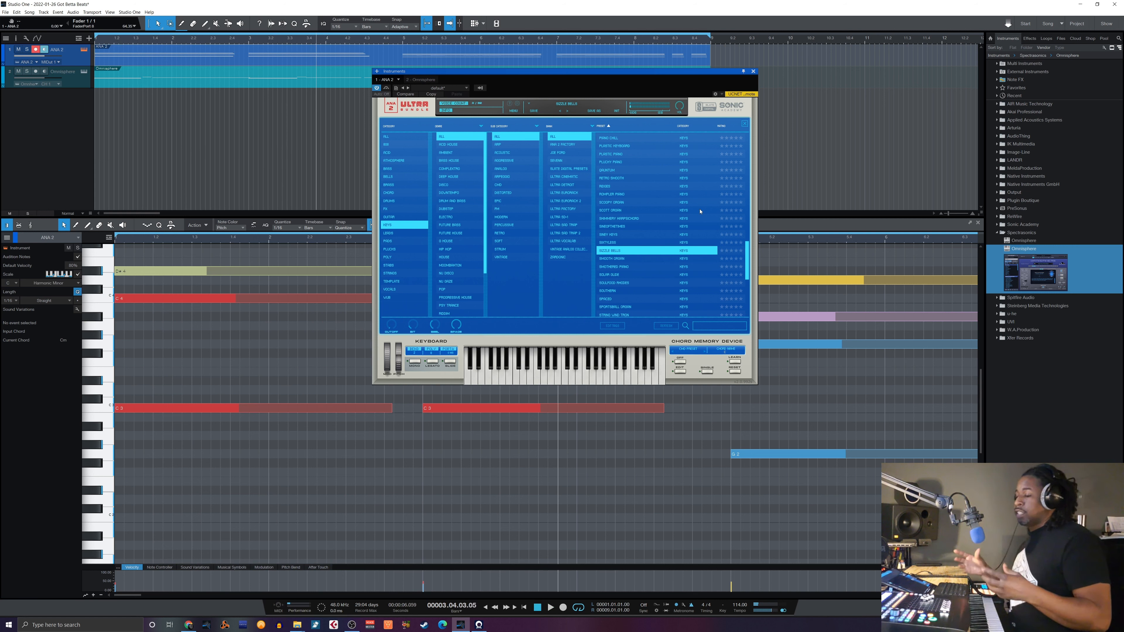
{"action": "key", "text": "comma"}
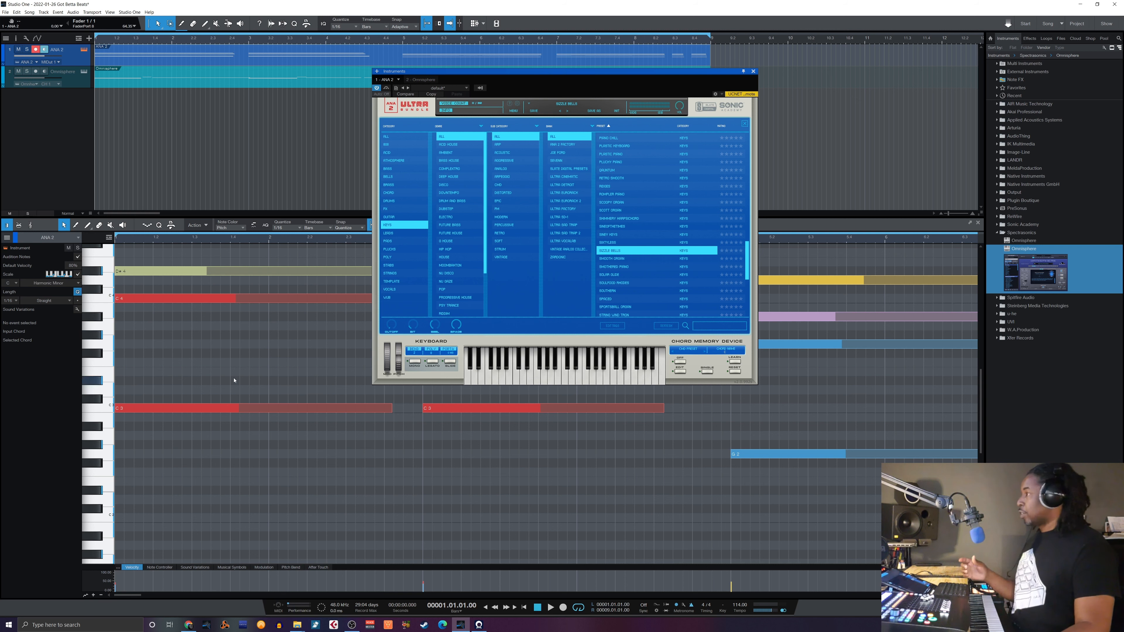
Reduce the note editor's row height to show more octaves, and enlarge the track height in the arrangement.
{"action": "scroll", "coordinate": [287, 482], "scroll_direction": "up", "scroll_amount": 5}
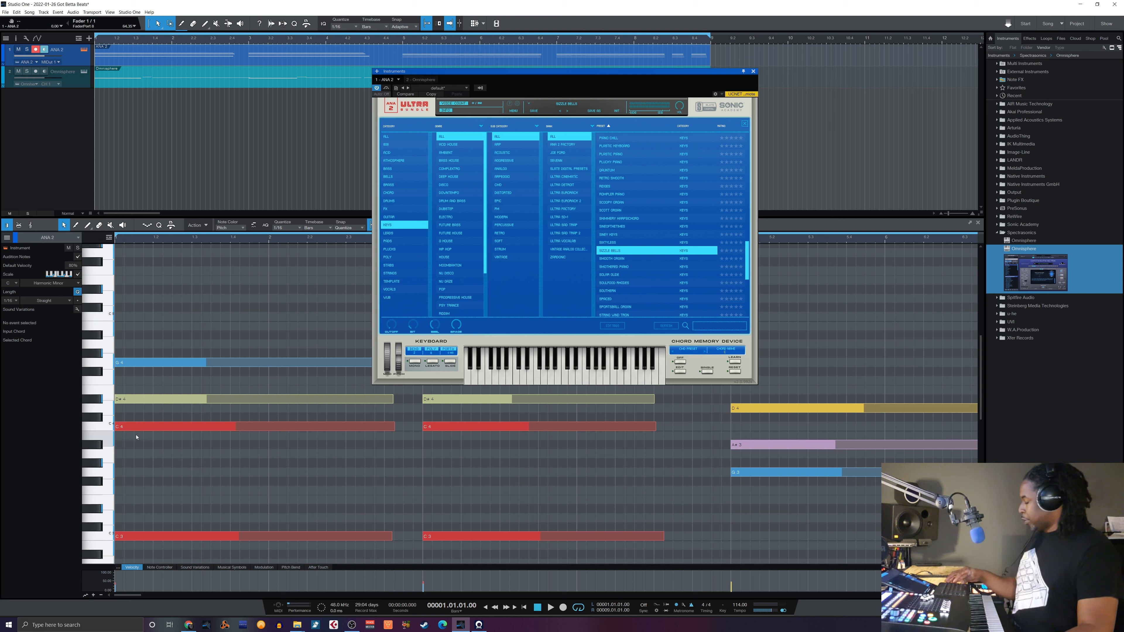
{"action": "key", "text": "shift+w"}
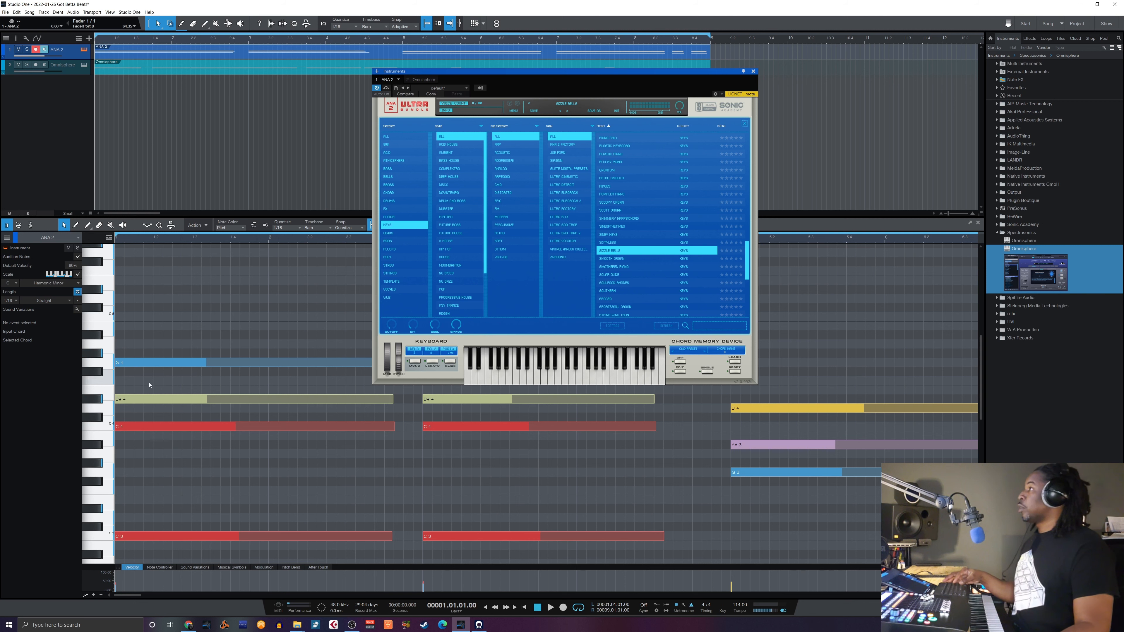
{"action": "key", "text": "shift+w"}
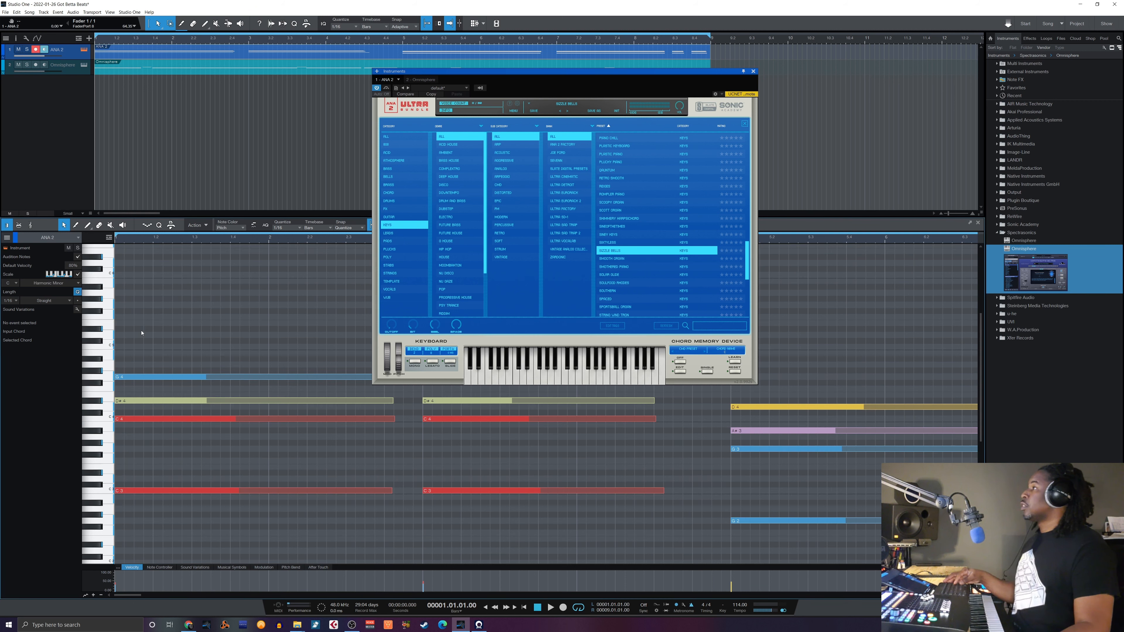
{"action": "key", "text": "shift+w"}
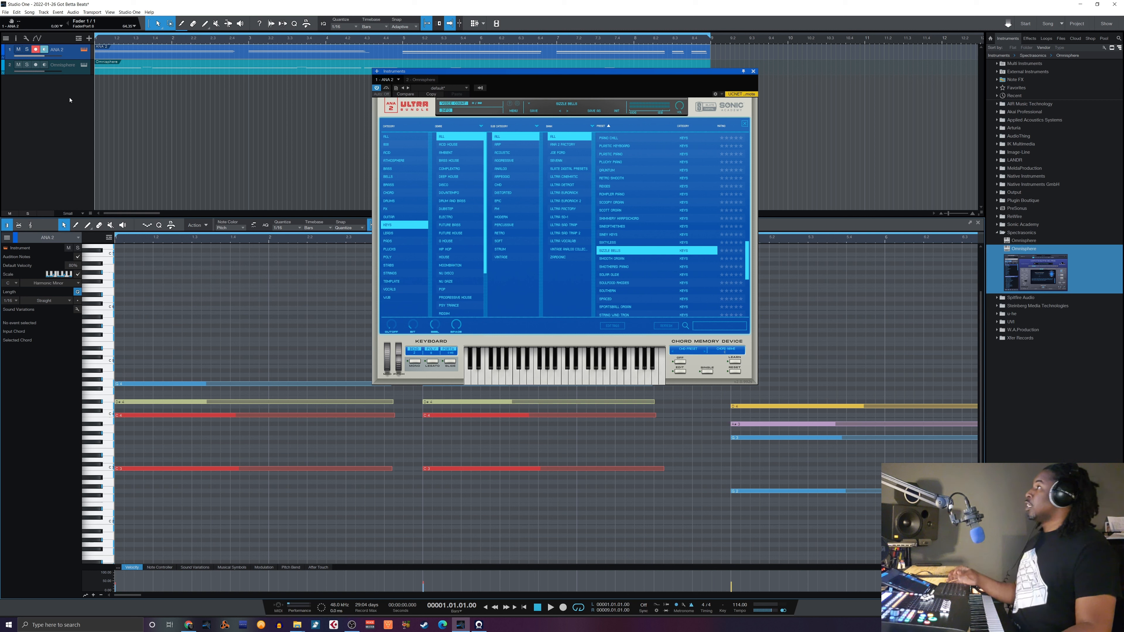
{"action": "key", "text": "shift+e"}
{"action": "key", "text": "shift+e"}
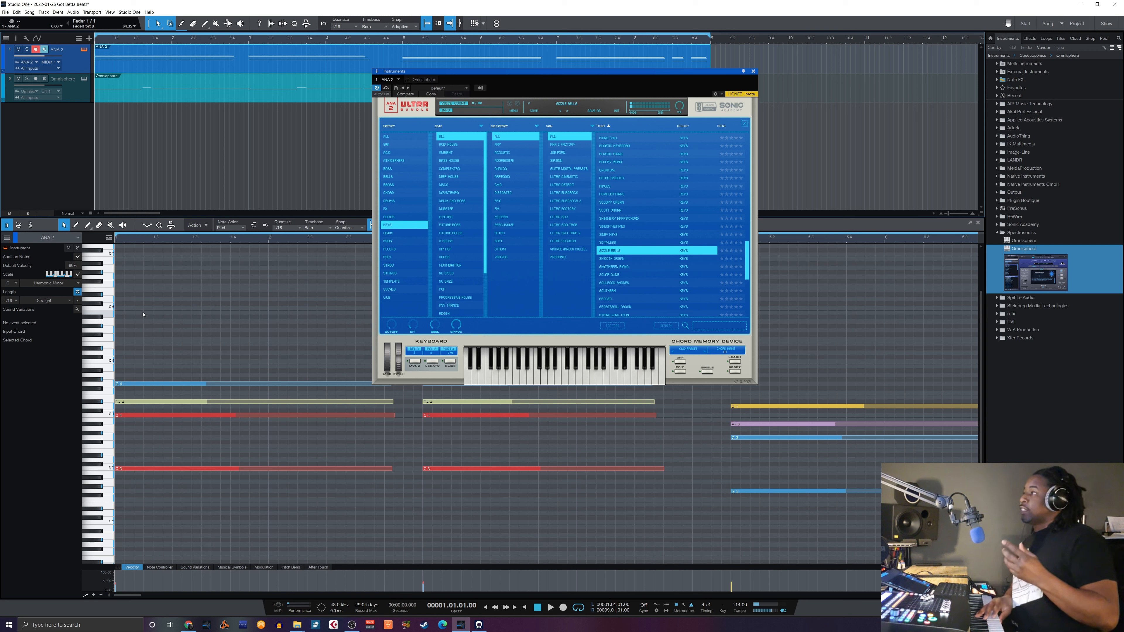
Try the Melodic Minor scale in the note editor and switch back to Harmonic Minor.
{"action": "left_click", "coordinate": [64, 284]}
{"action": "left_click", "coordinate": [53, 310]}
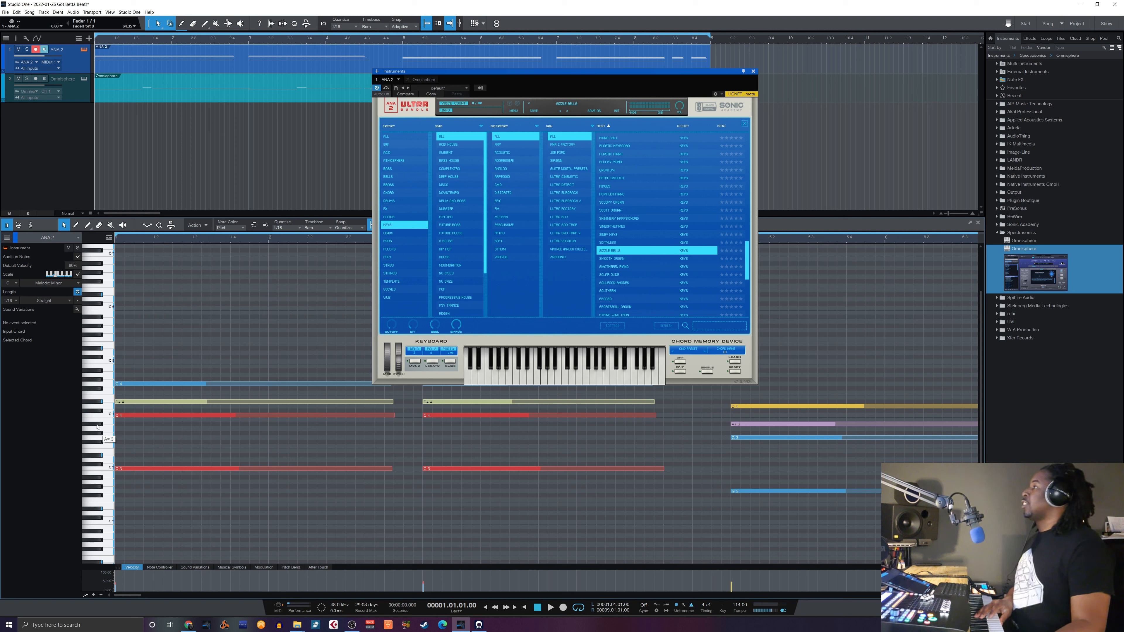
{"action": "left_click", "coordinate": [74, 282]}
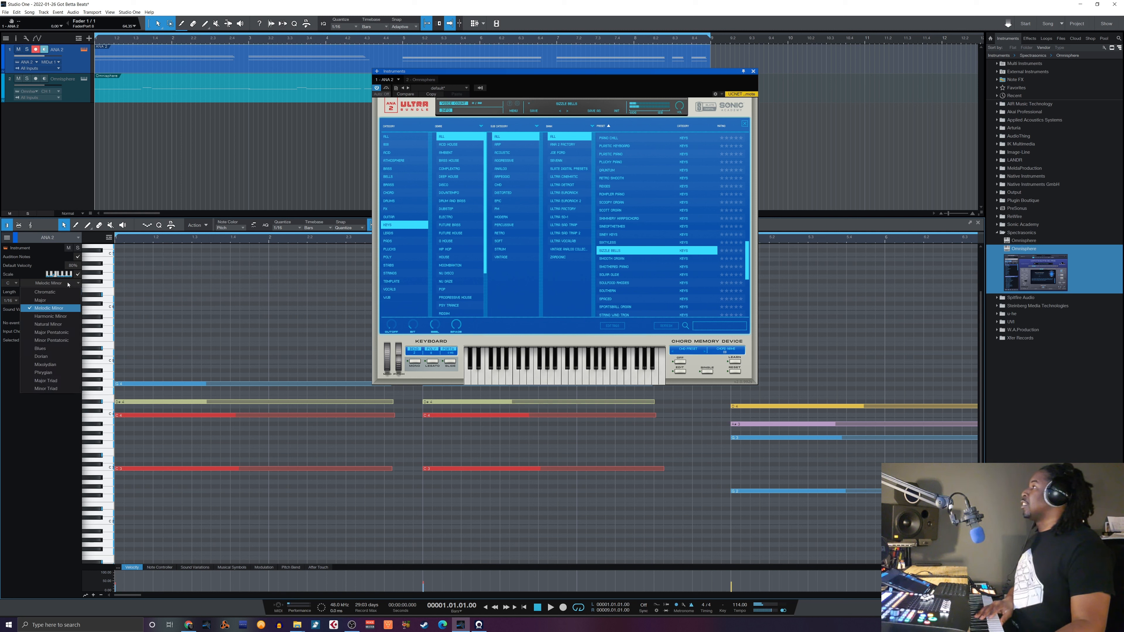
{"action": "left_click", "coordinate": [62, 316]}
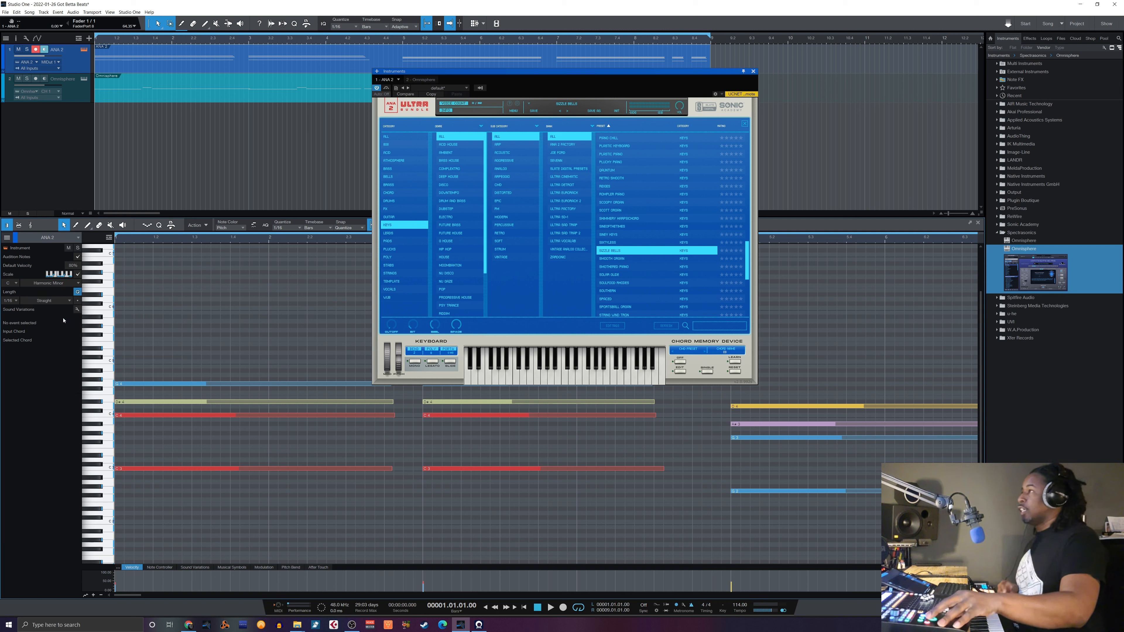
Rehearse over the song playback, set the tempo to 123 BPM, and restart playback from the beginning.
{"action": "key", "text": "space"}
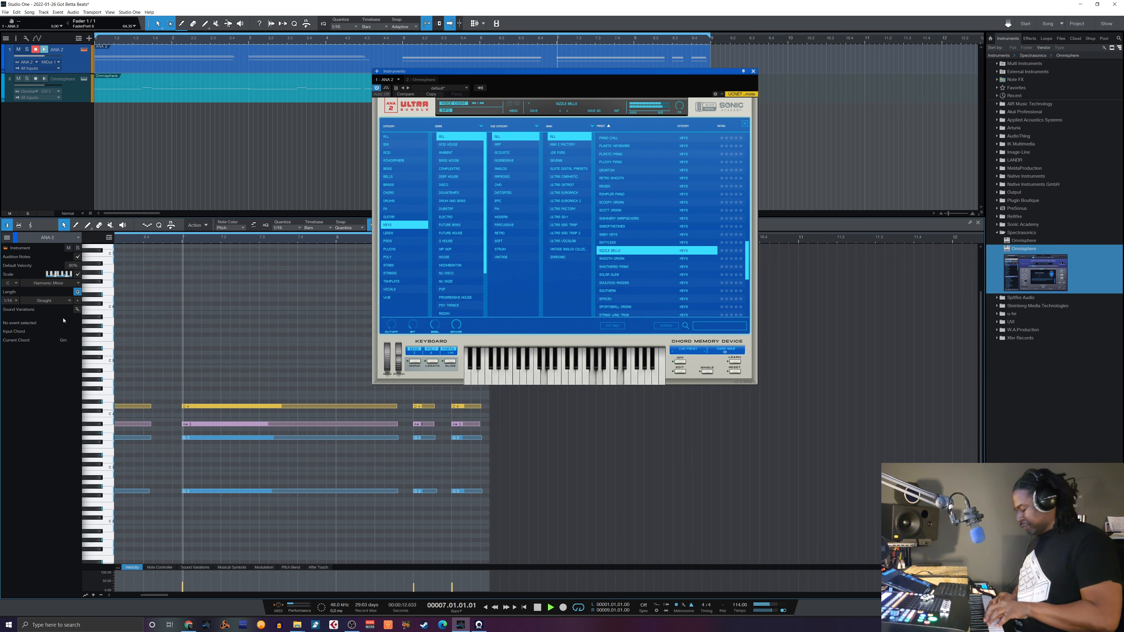
{"action": "key", "text": "space"}
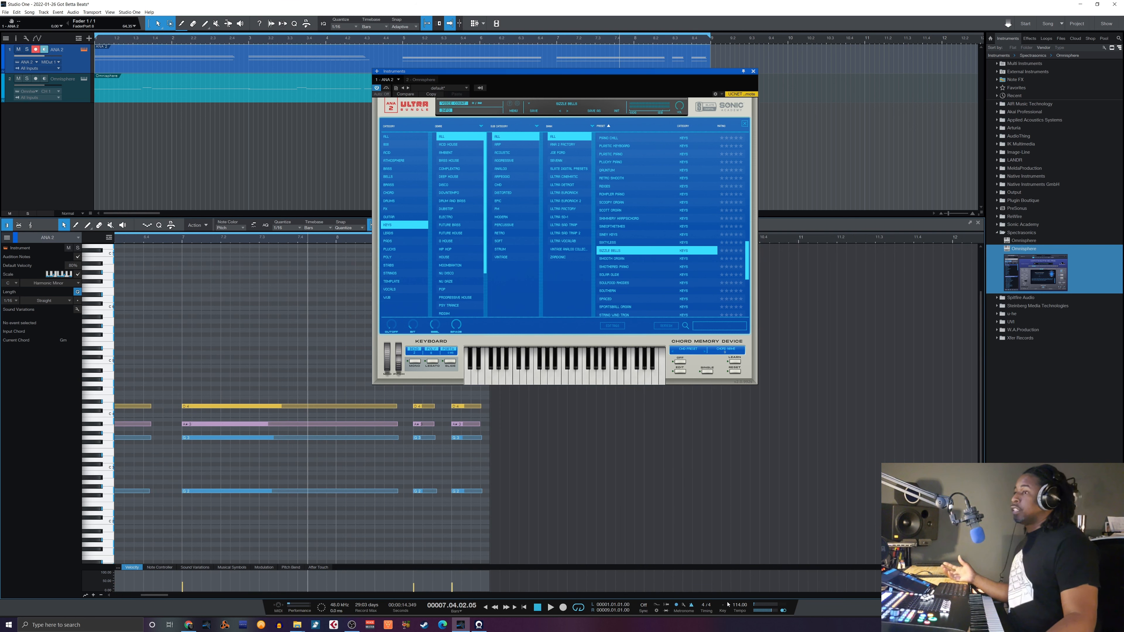
{"action": "left_click_drag", "start_coordinate": [738, 608], "coordinate": [737, 602]}
{"action": "key", "text": "comma"}
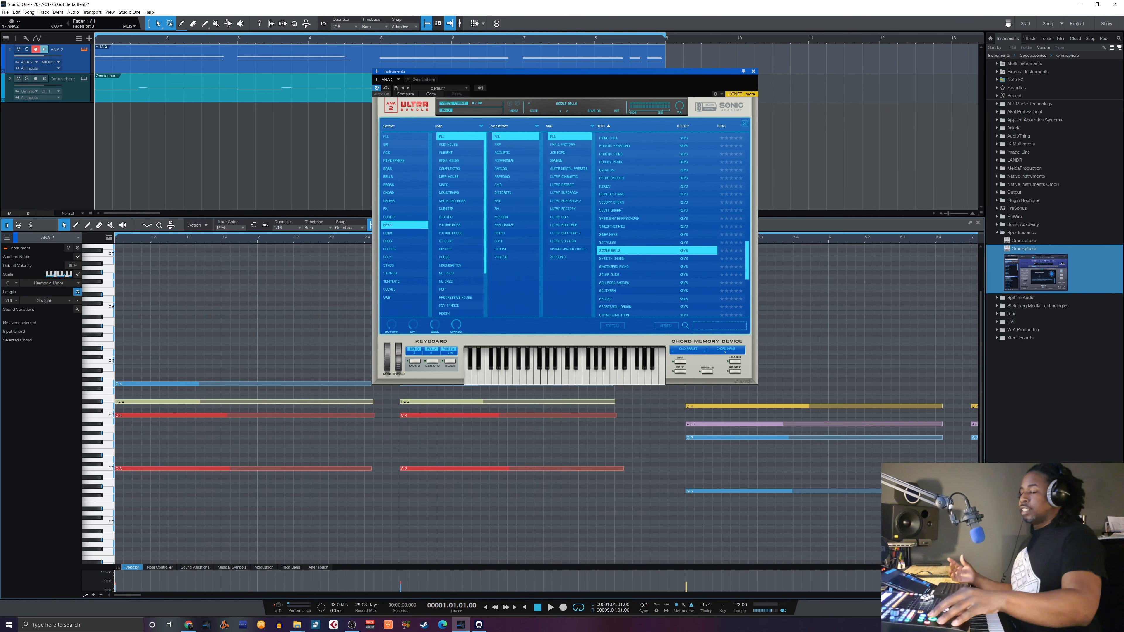
{"action": "key", "text": "space"}
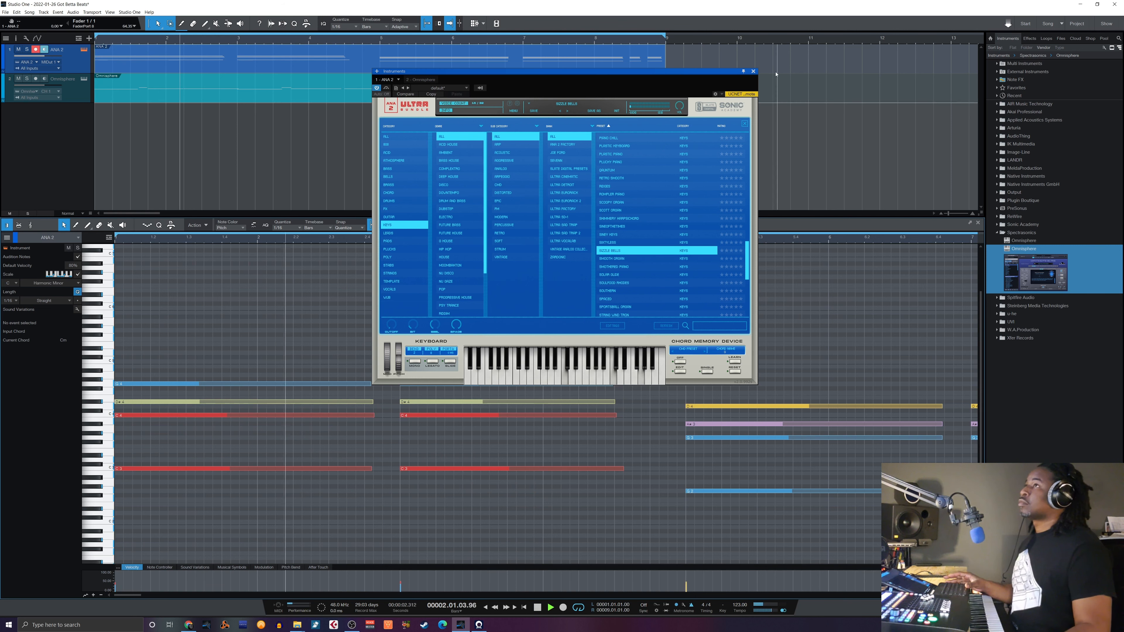
Close the ANA 2 window, add AIR Music Technology's Xpand!2 on a new track, and rehearse with its Natural Grand Piano preset.
{"action": "left_click", "coordinate": [754, 71]}
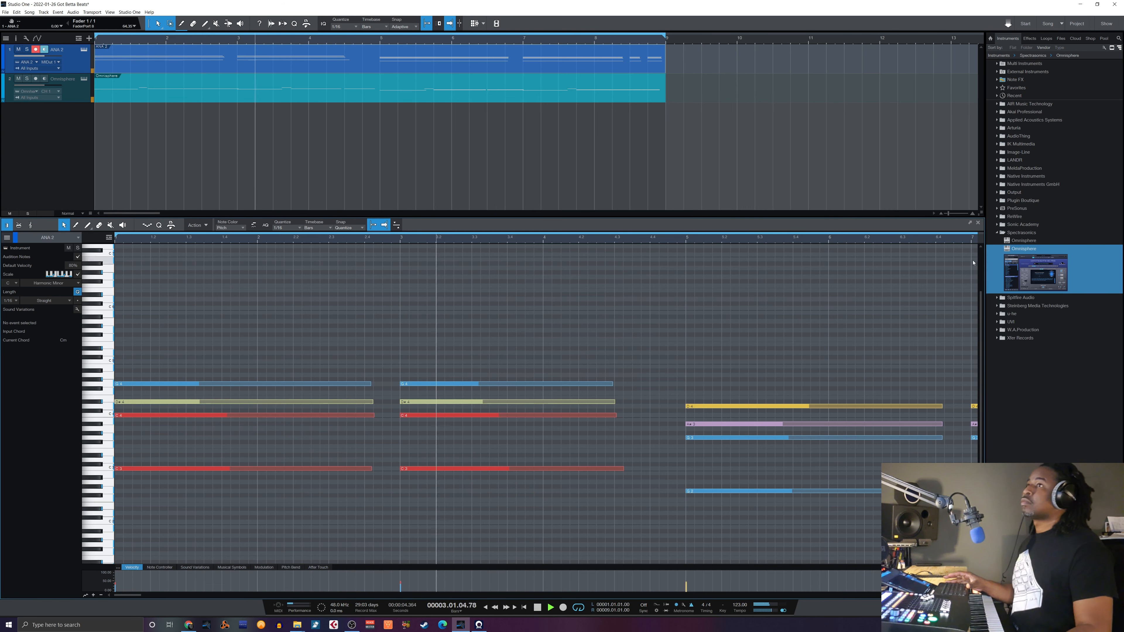
{"action": "left_click", "coordinate": [997, 233]}
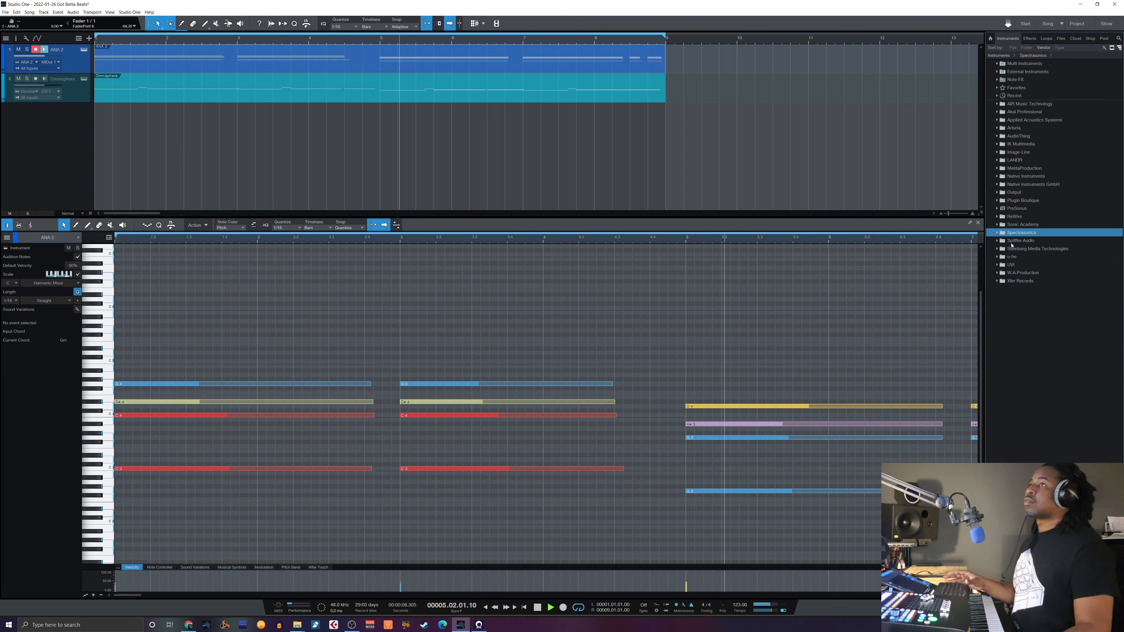
{"action": "left_click", "coordinate": [1013, 241]}
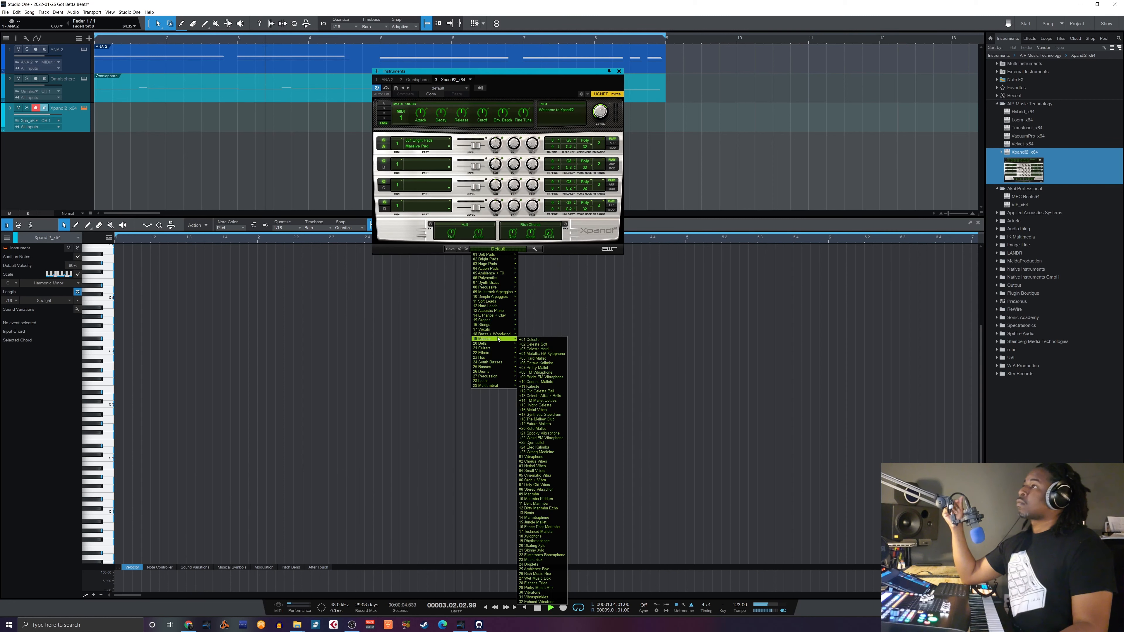
{"action": "mouse_move", "coordinate": [504, 317]}
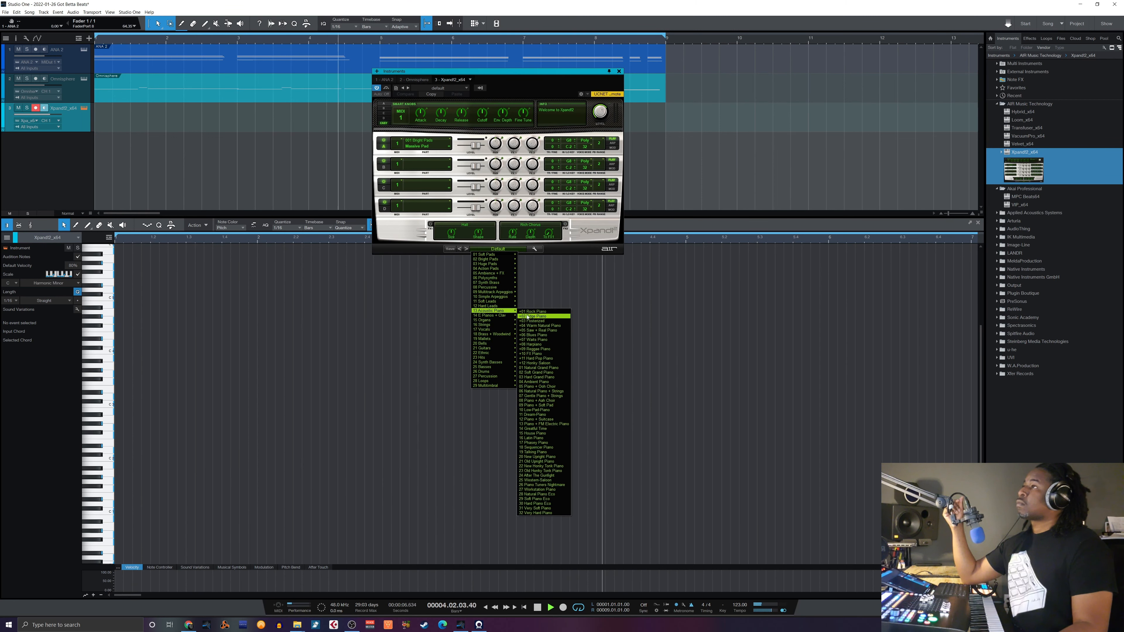
{"action": "left_click", "coordinate": [547, 368]}
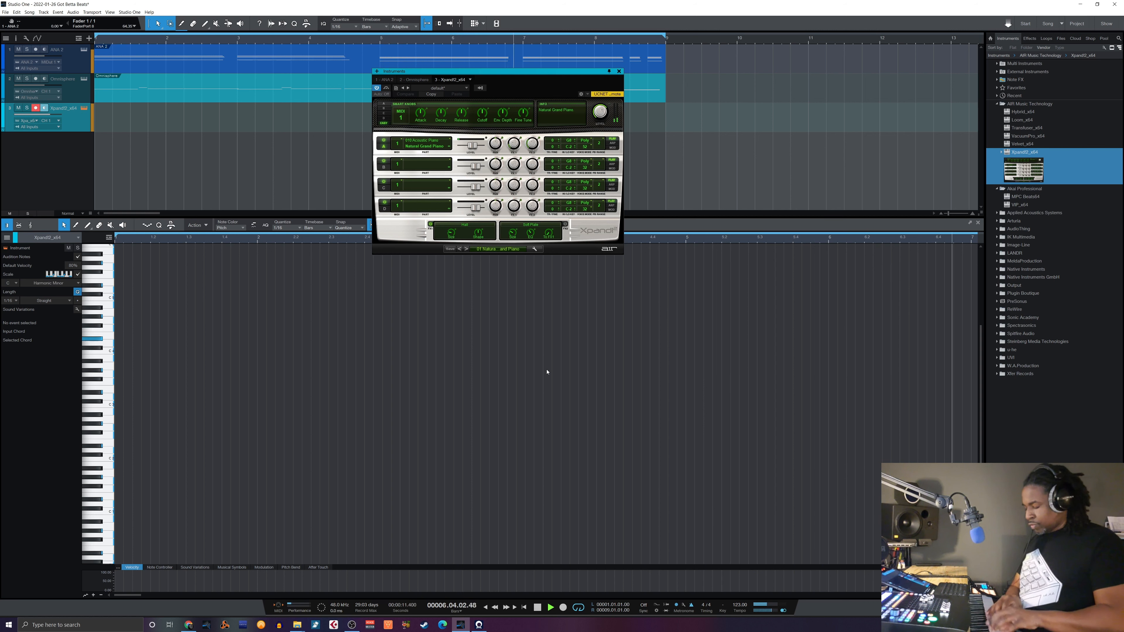
{"action": "key", "text": "space"}
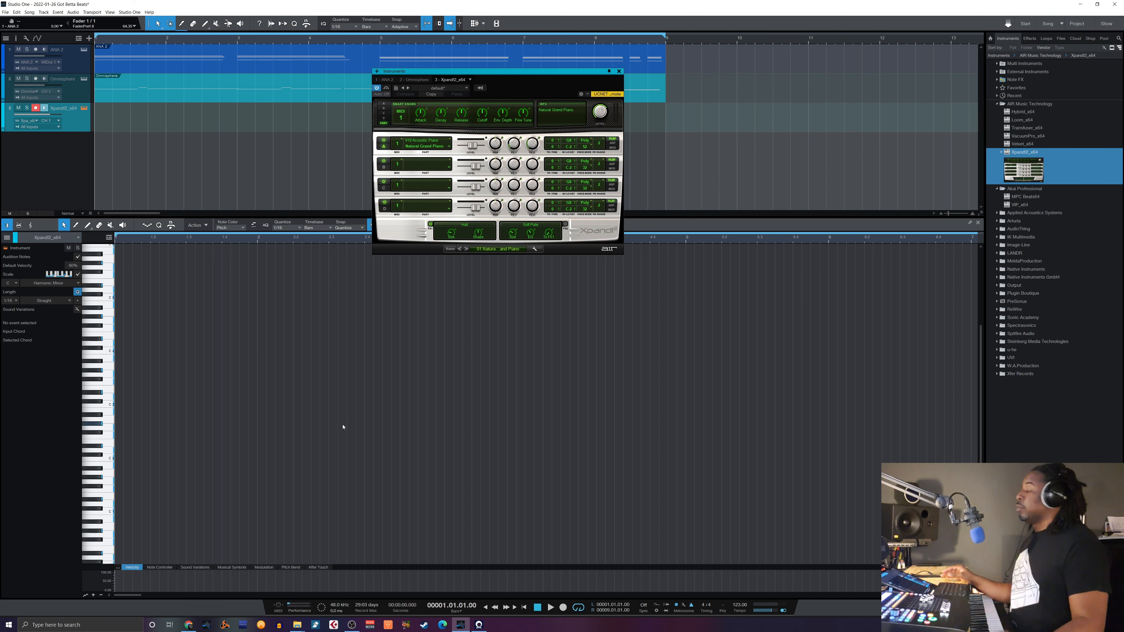
Show the mixer and insert MCompressor on the Xpand!2 channel.
{"action": "key", "text": "F3"}
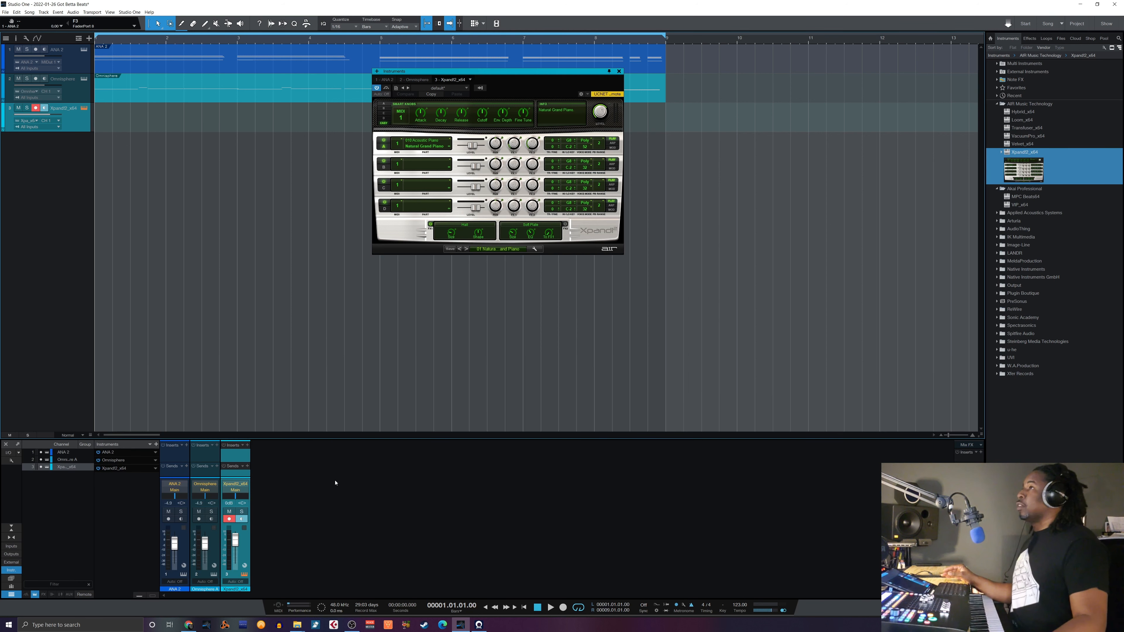
{"action": "left_click", "coordinate": [247, 446]}
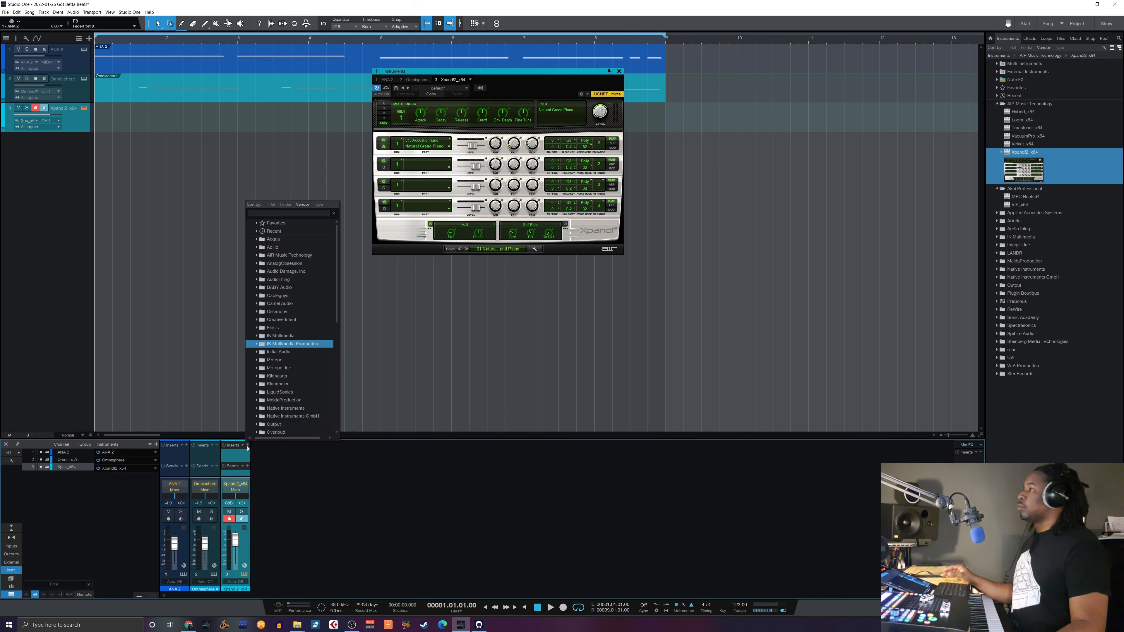
{"action": "type", "text": "comp"}
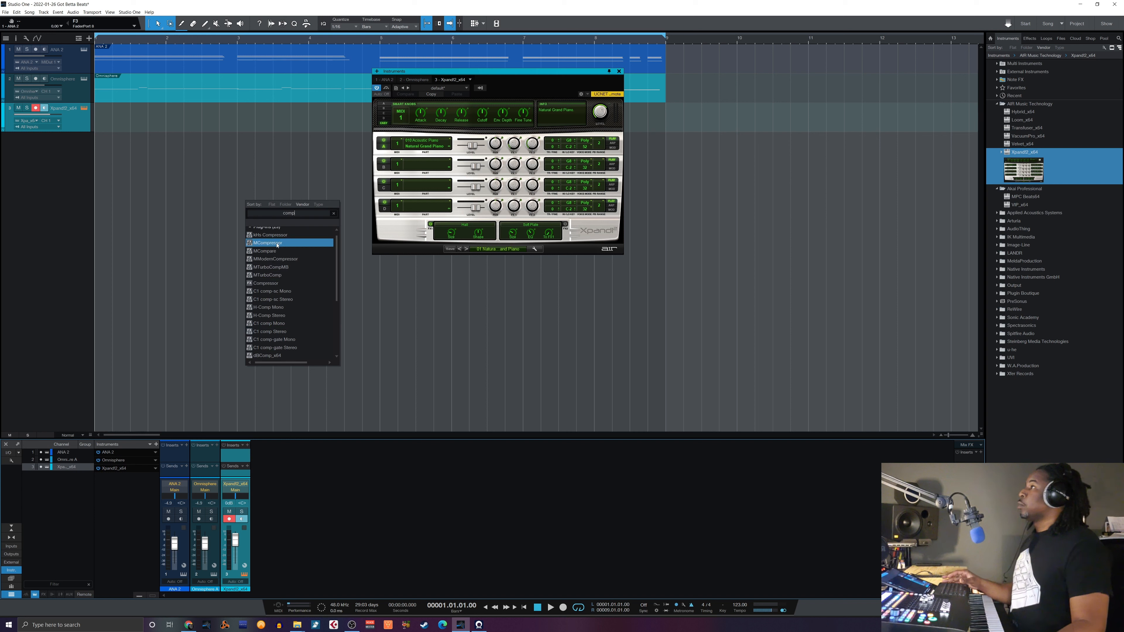
{"action": "left_click", "coordinate": [278, 245]}
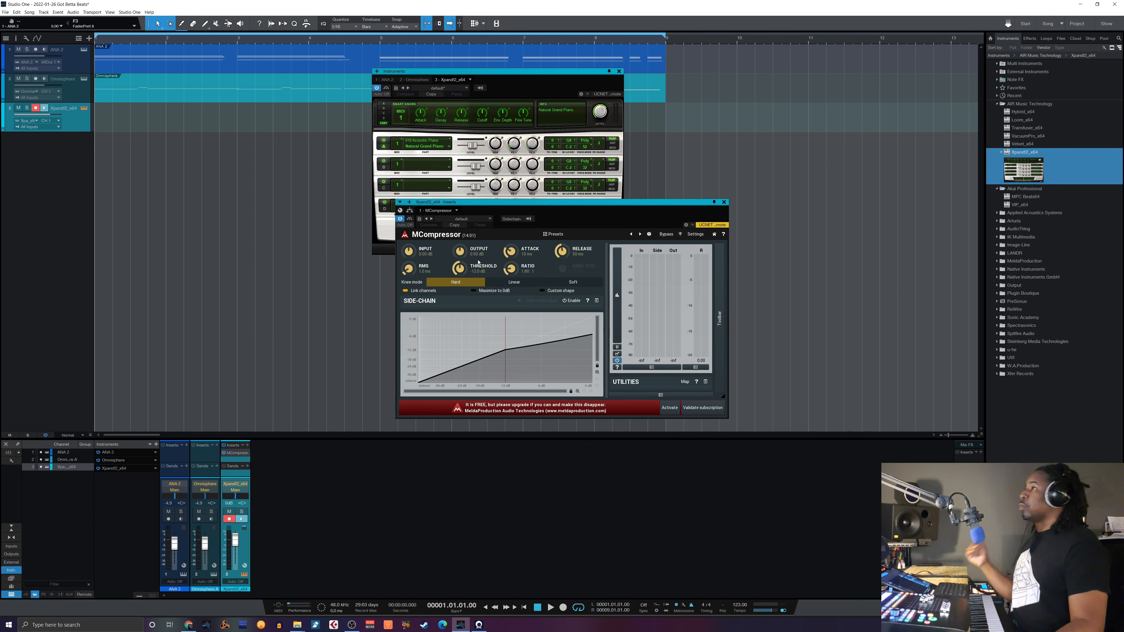
Turn on Maximize to 0dB in MCompressor on the Xpand!2 channel and close the compressor window.
{"action": "left_click", "coordinate": [474, 291]}
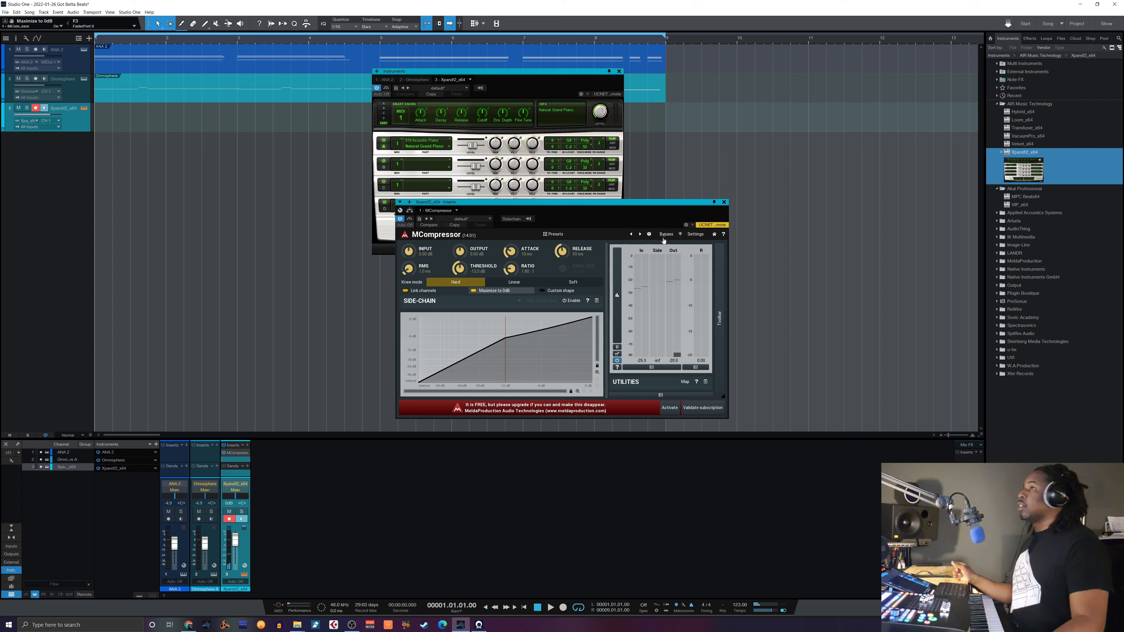
{"action": "left_click", "coordinate": [725, 202]}
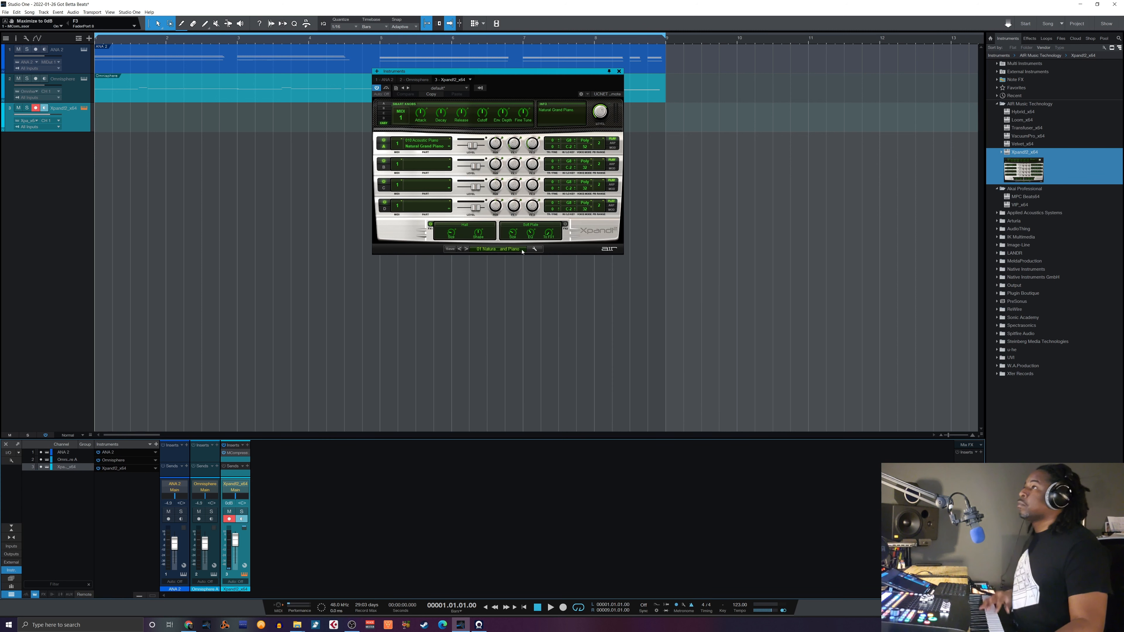
Raise the FX1 time and Part A's FX1 send on the Xpand!2 piano and close the instrument window.
{"action": "left_click_drag", "start_coordinate": [452, 235], "coordinate": [451, 221]}
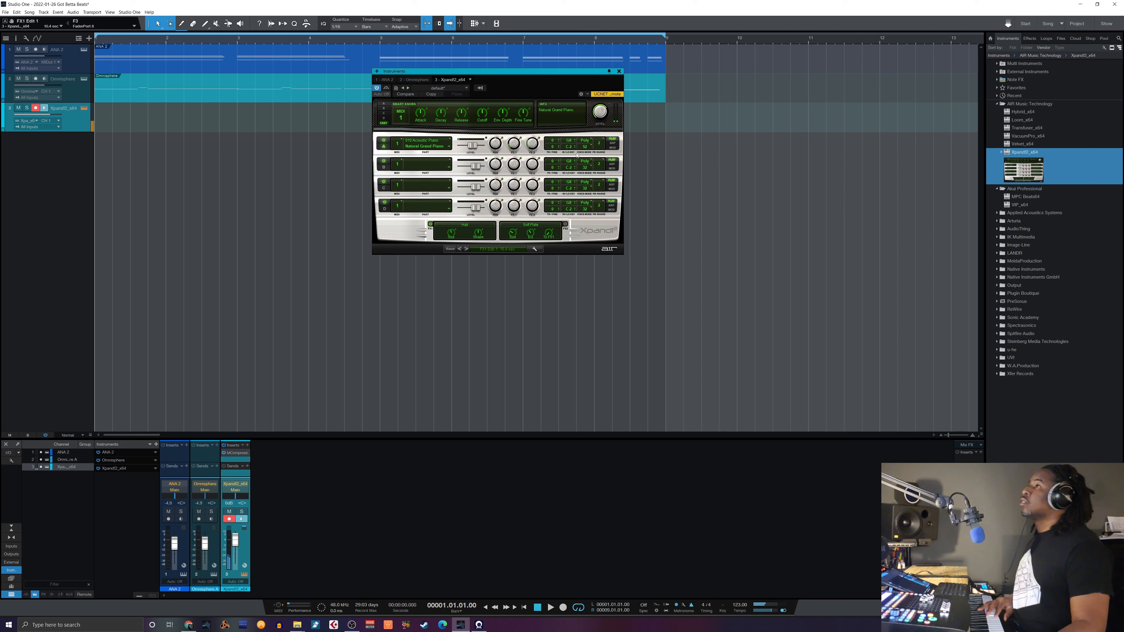
{"action": "left_click_drag", "start_coordinate": [513, 145], "coordinate": [510, 130]}
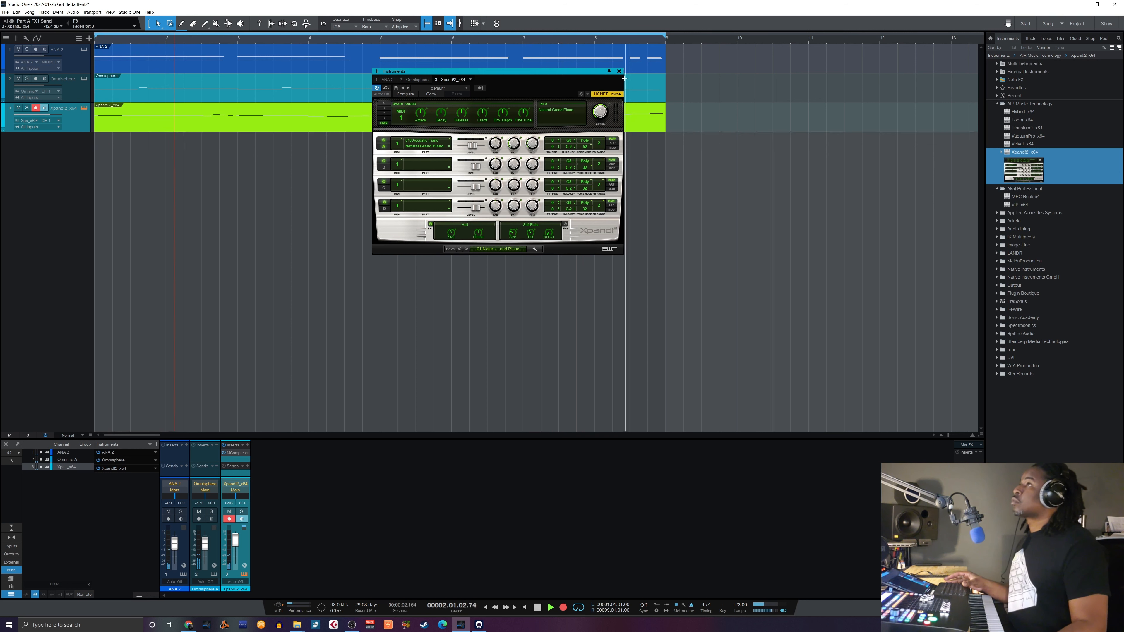
{"action": "left_click", "coordinate": [619, 71]}
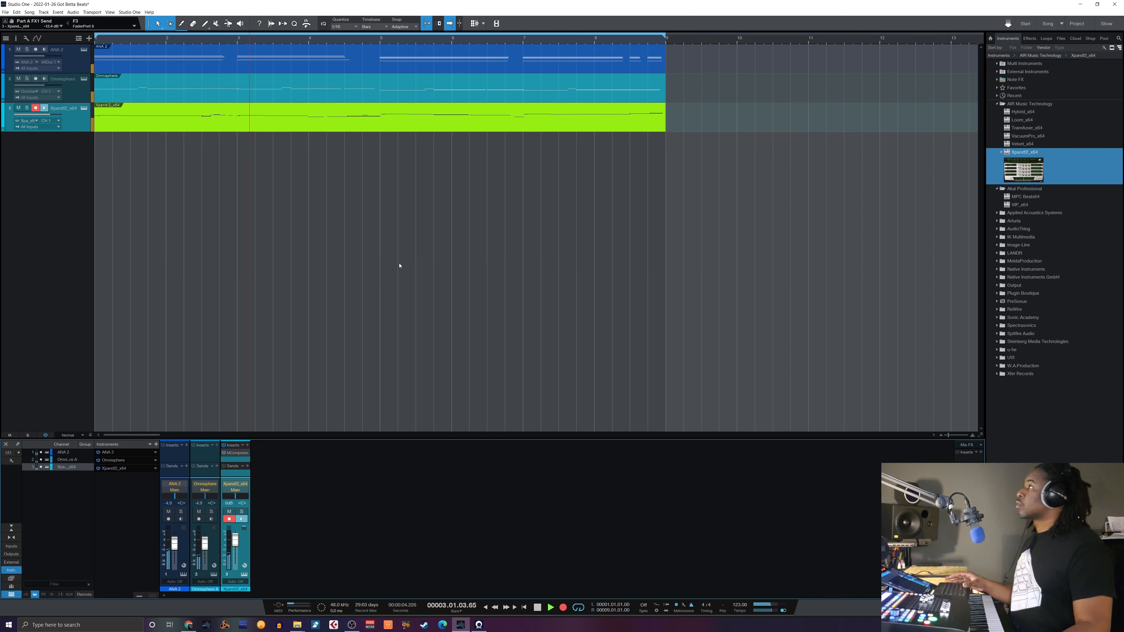
End the piano melody take and overdub sustained chords from the song start with the Xpand!2 part open in the note editor.
{"action": "key", "text": "space"}
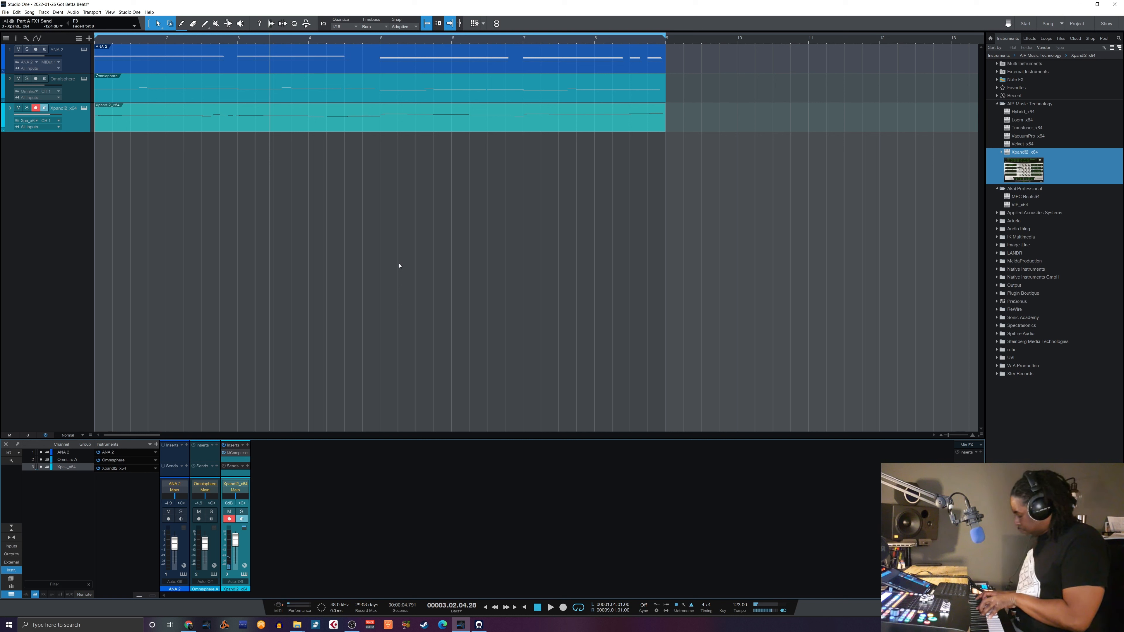
{"action": "key", "text": "comma"}
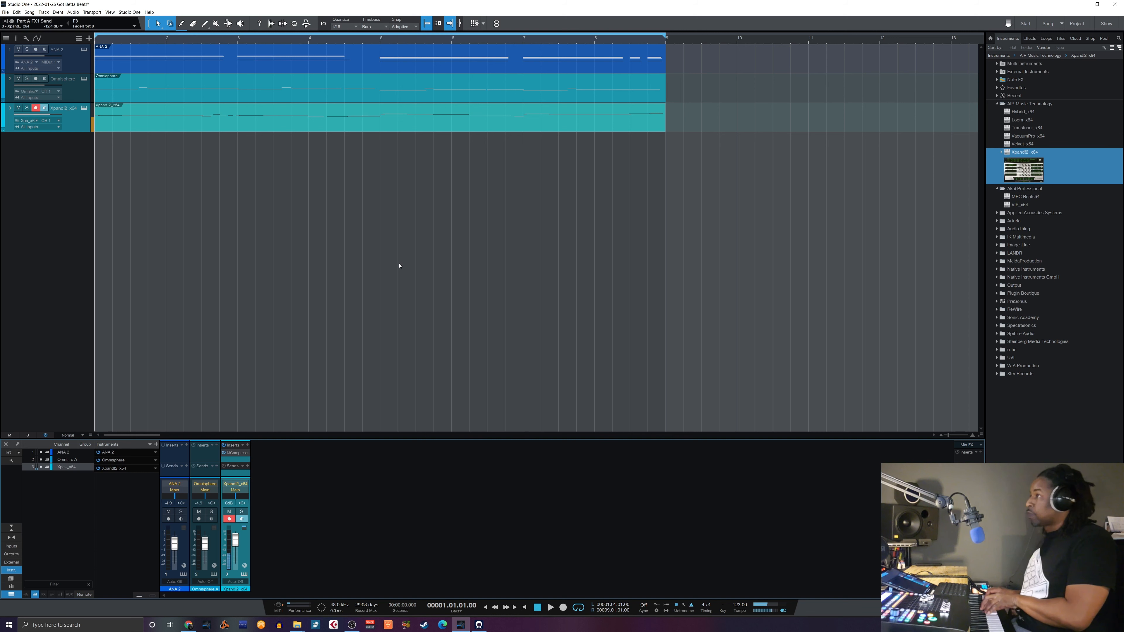
{"action": "double_click", "coordinate": [267, 128]}
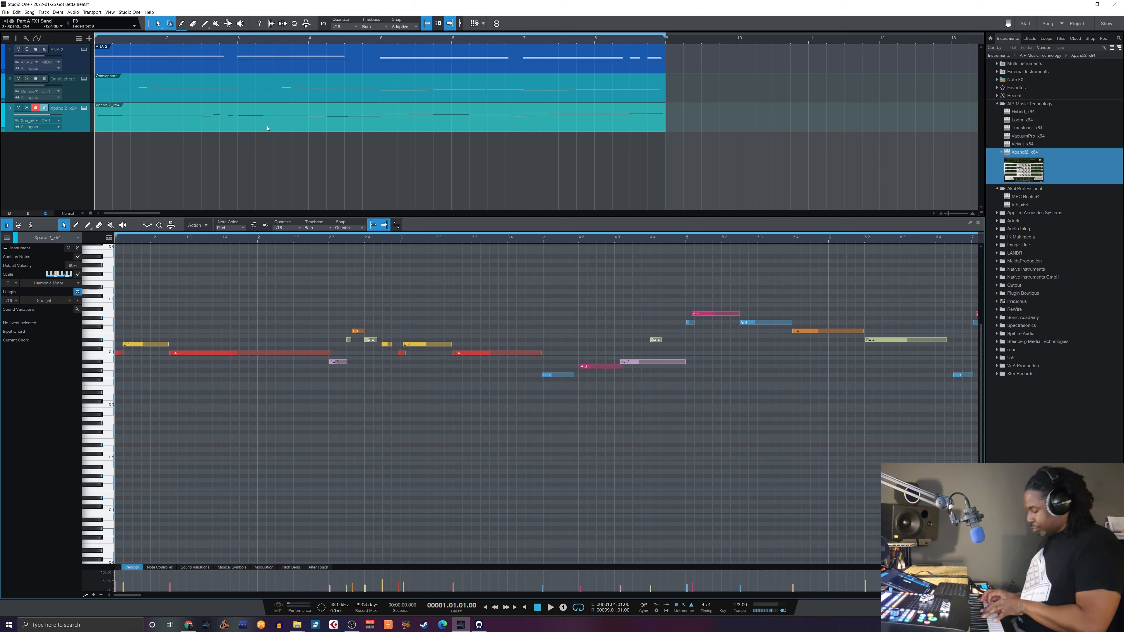
{"action": "key", "text": "KP_Multiply"}
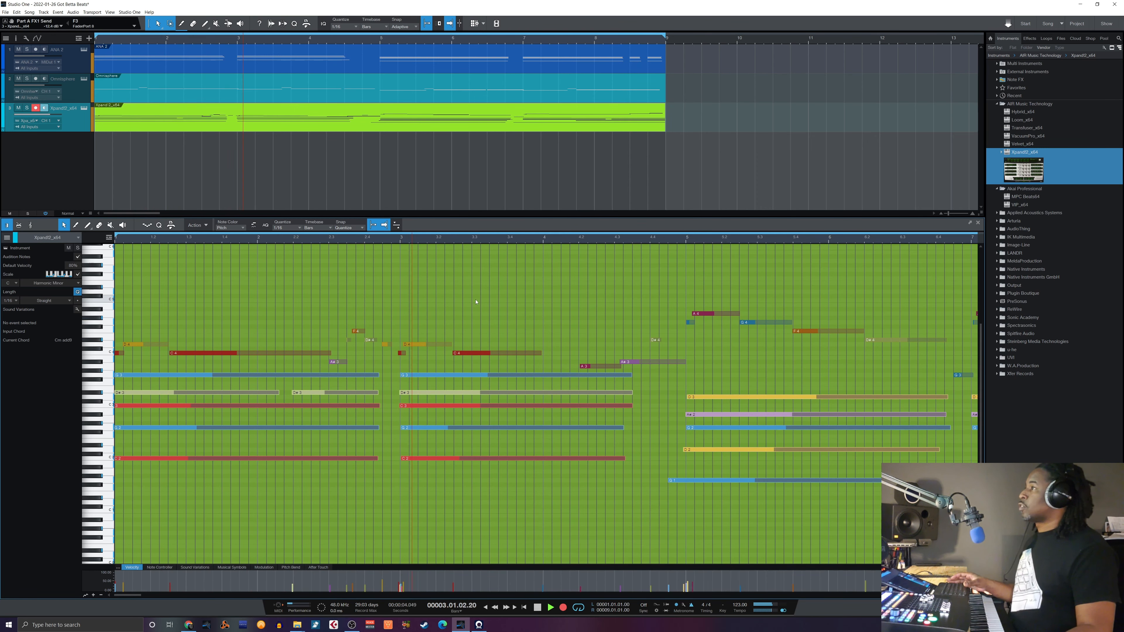
{"action": "key", "text": "space"}
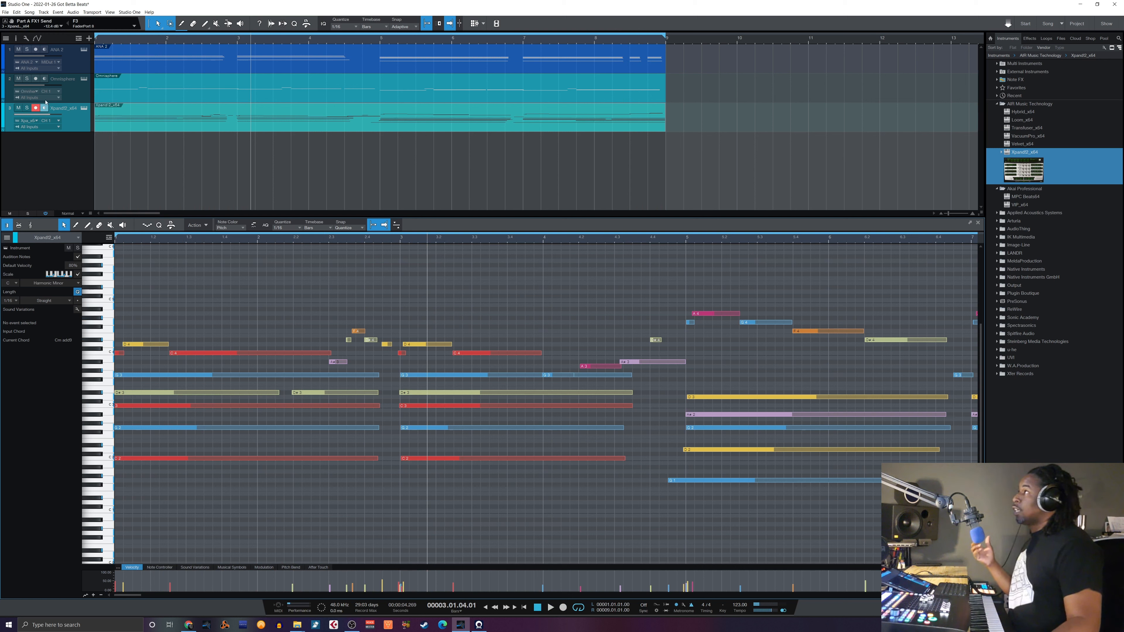
Solo the Xpand!2 piano with quantize at 1/32, play it back, and try moving the last long note of bar 4.
{"action": "left_click", "coordinate": [26, 107]}
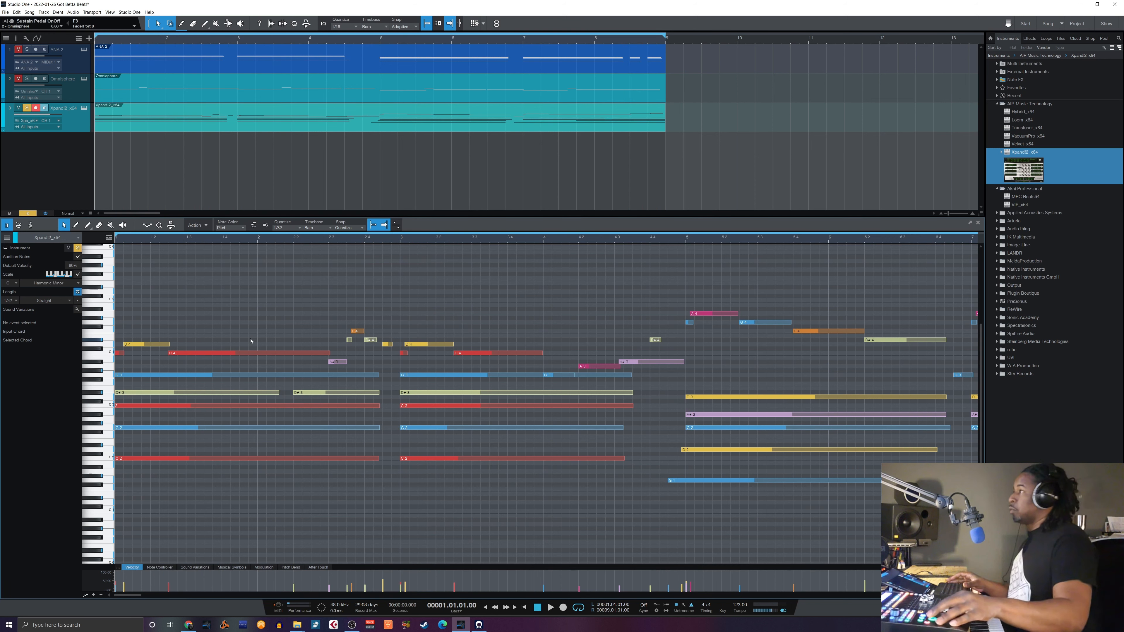
{"action": "key", "text": "space"}
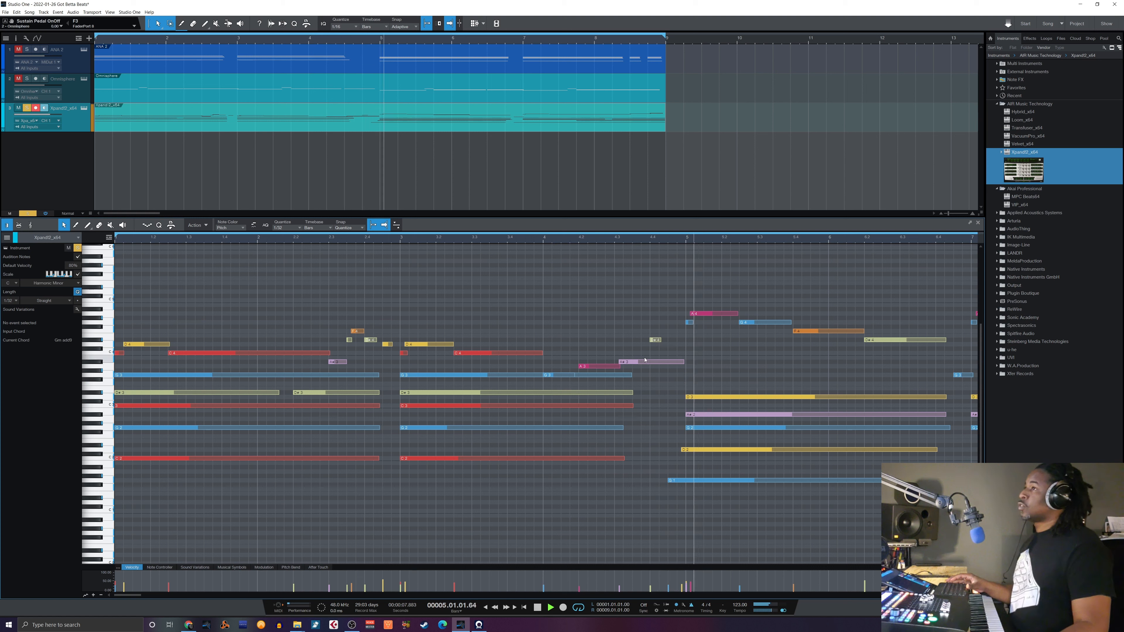
{"action": "left_click_drag", "start_coordinate": [636, 363], "coordinate": [634, 364]}
{"action": "key", "text": "space"}
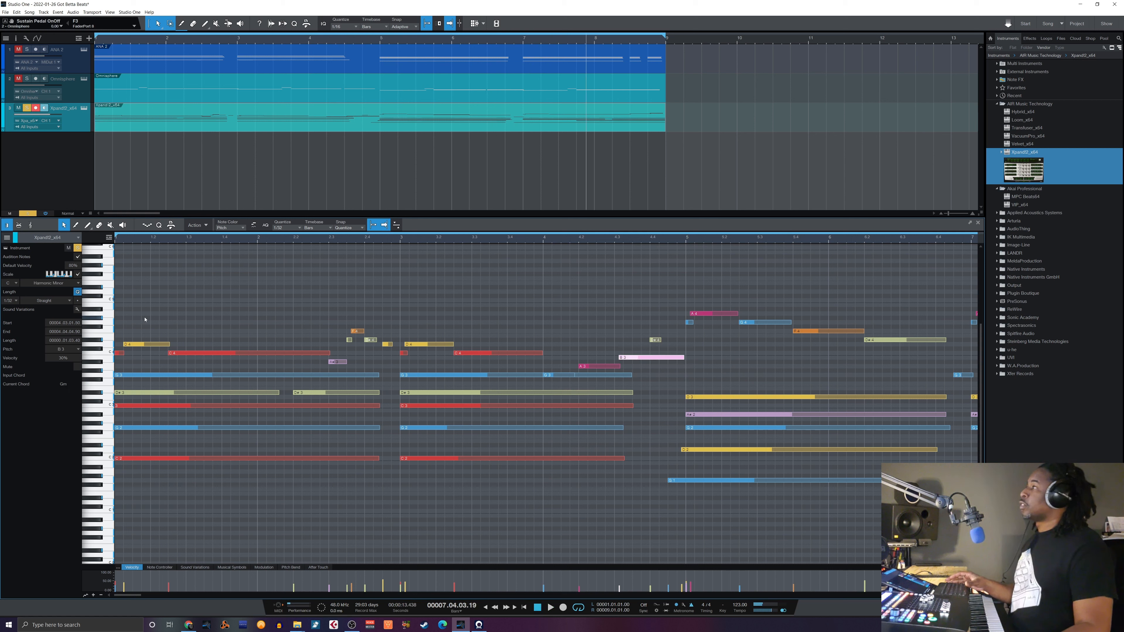
Switch off the scale lock to move bar 4's last long note down to A#3 and slightly earlier, and set the scale to Natural Minor.
{"action": "left_click", "coordinate": [78, 274]}
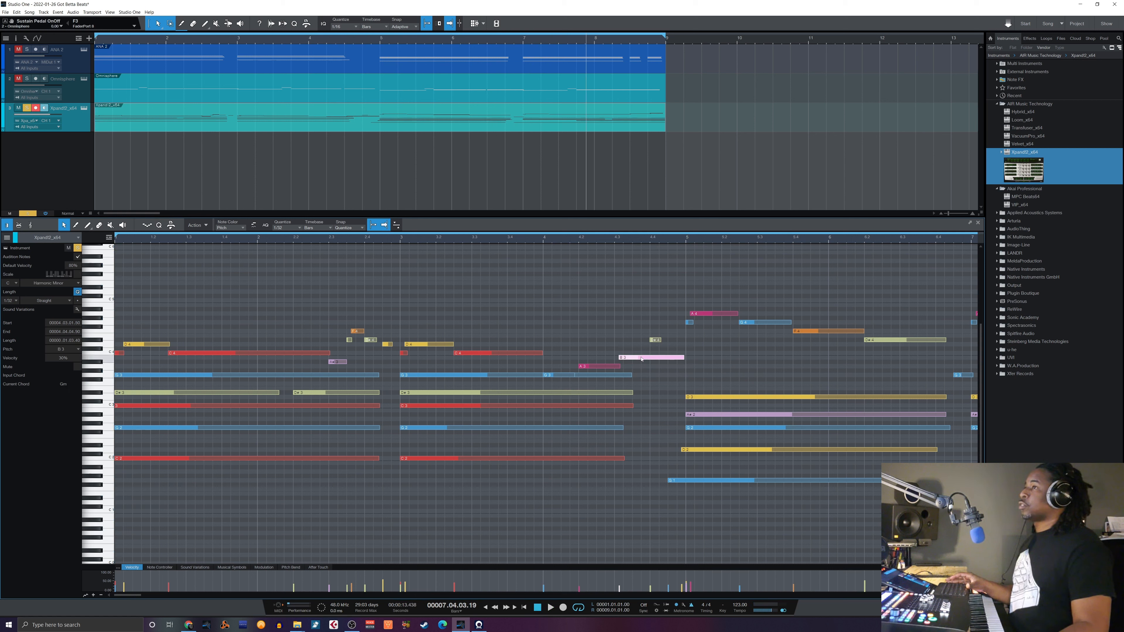
{"action": "left_click_drag", "start_coordinate": [642, 359], "coordinate": [639, 362]}
{"action": "left_click", "coordinate": [633, 347]}
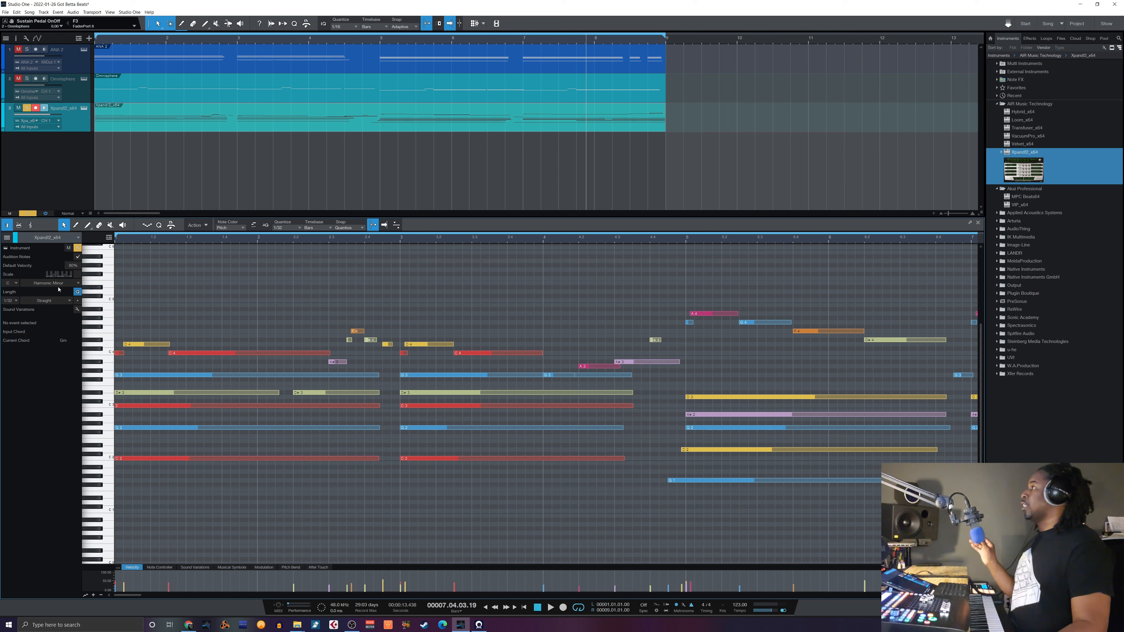
{"action": "left_click", "coordinate": [56, 283]}
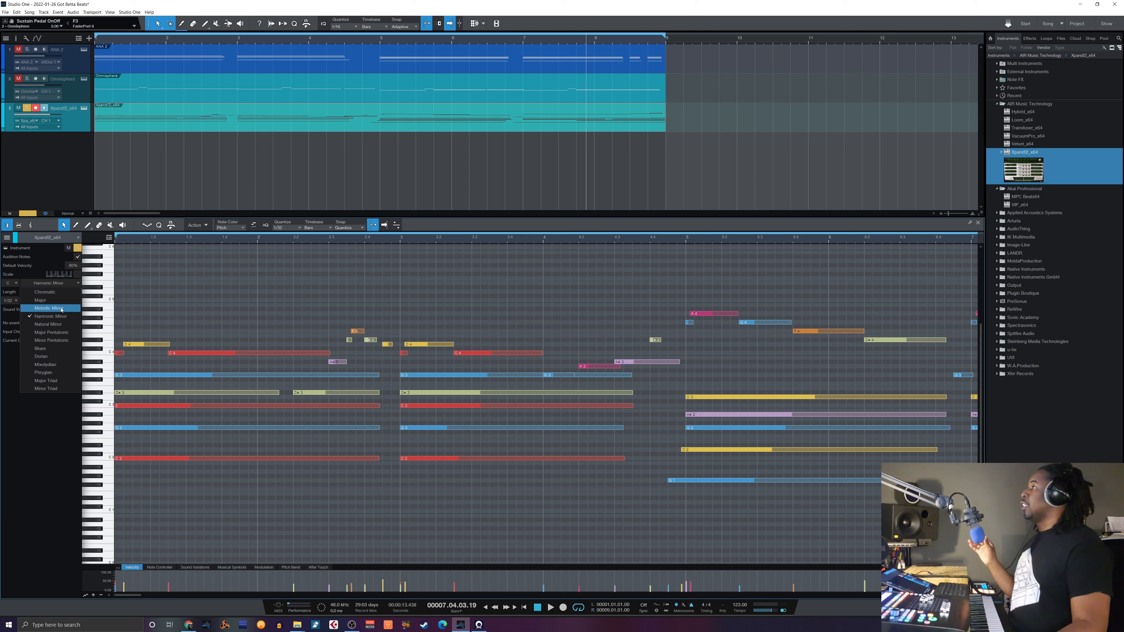
{"action": "left_click", "coordinate": [60, 326]}
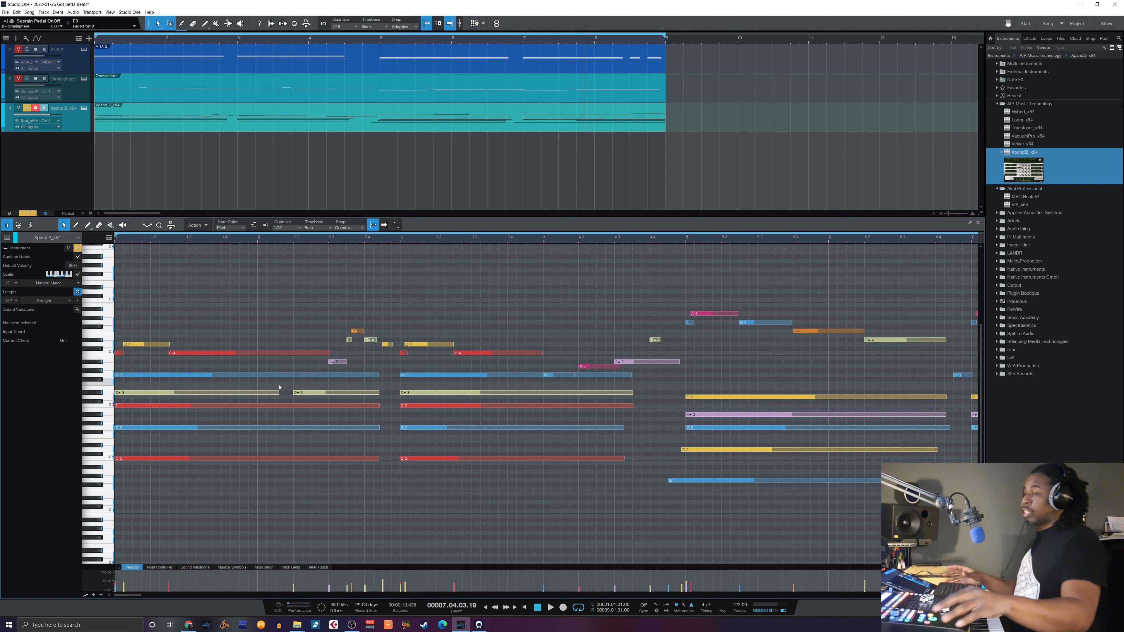
Play the piano part from the start and move its final C5 note slightly earlier.
{"action": "key", "text": "comma"}
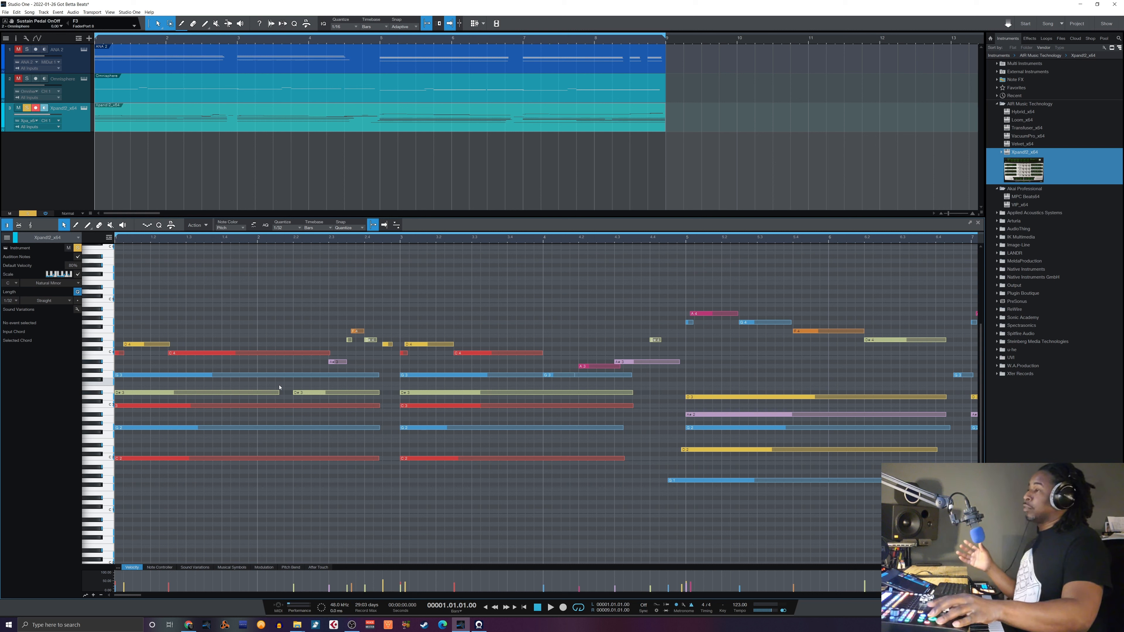
{"action": "key", "text": "space"}
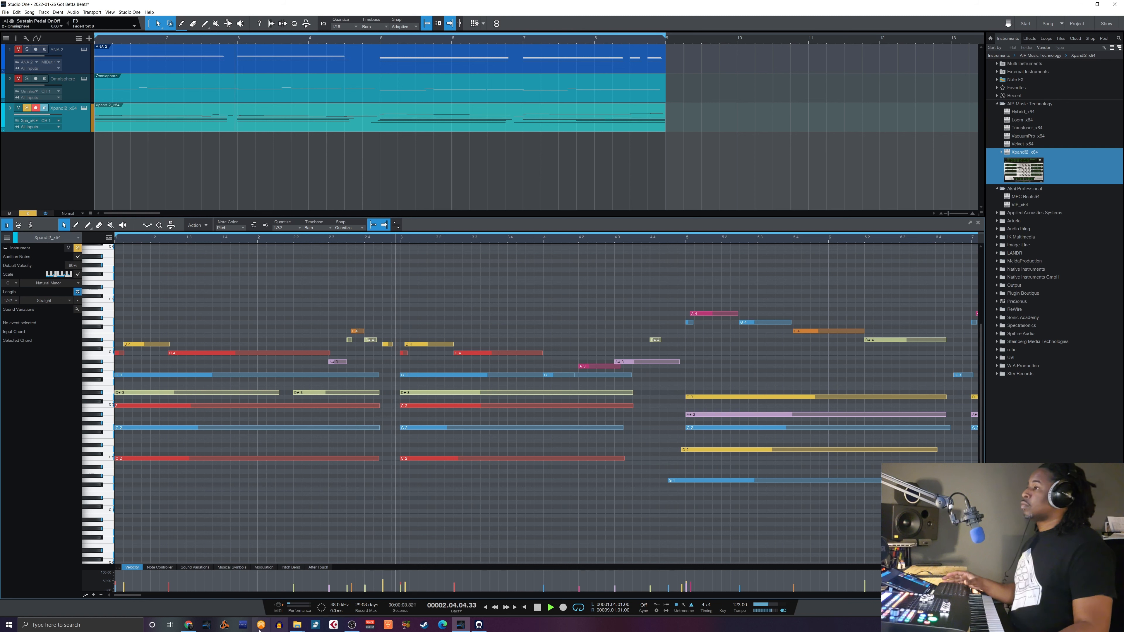
{"action": "left_click_drag", "start_coordinate": [134, 596], "coordinate": [149, 599]}
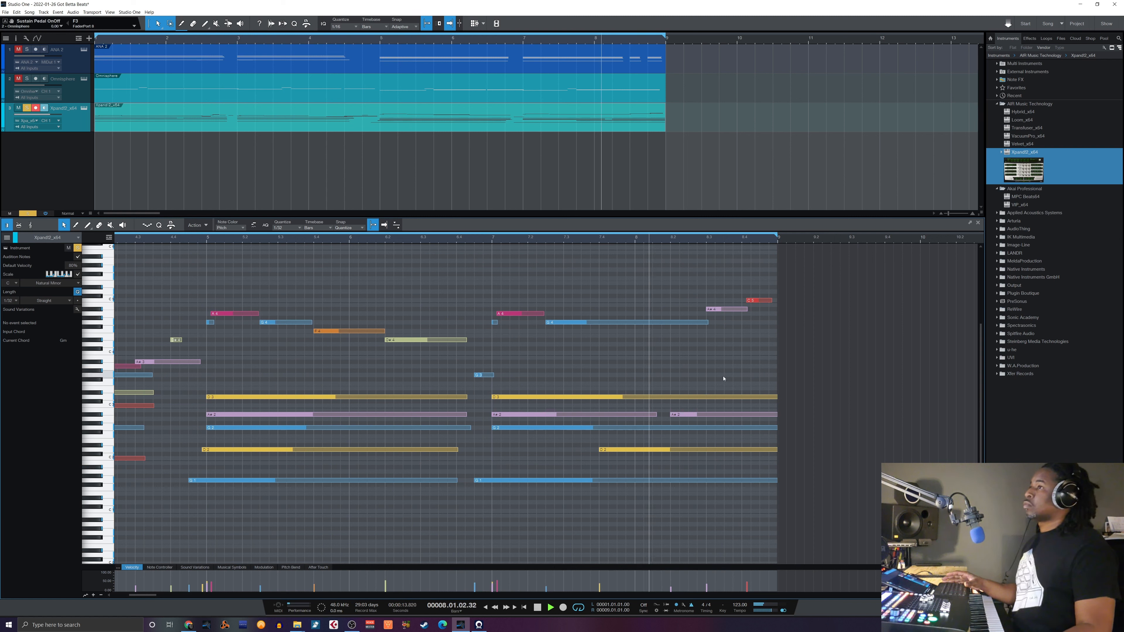
{"action": "key", "text": "space"}
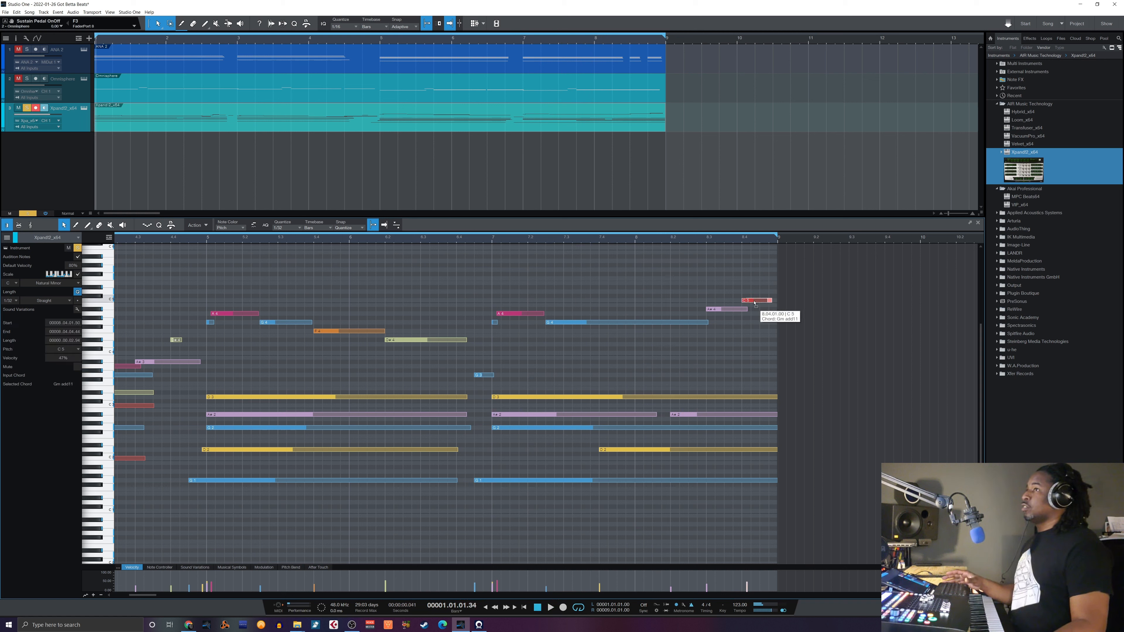
{"action": "left_click_drag", "start_coordinate": [758, 304], "coordinate": [753, 303]}
{"action": "scroll", "coordinate": [600, 343], "scroll_direction": "down", "scroll_amount": 2}
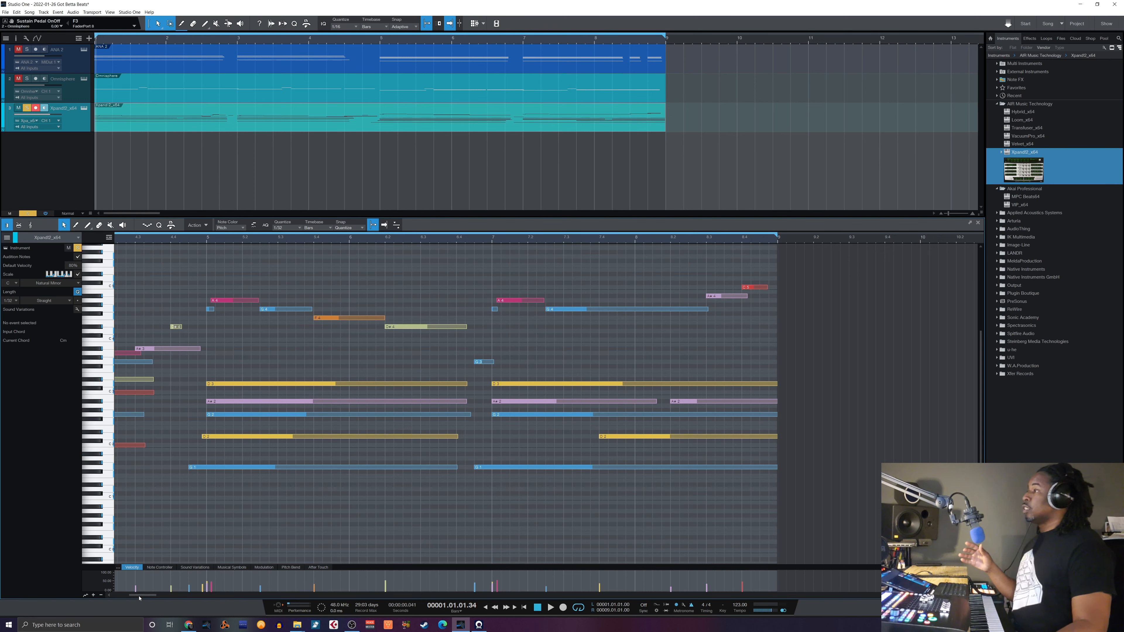
Transpose the lowest bass notes of the piano part, the C2 and G1 notes, down an octave and play it back.
{"action": "left_click_drag", "start_coordinate": [141, 596], "coordinate": [99, 596]}
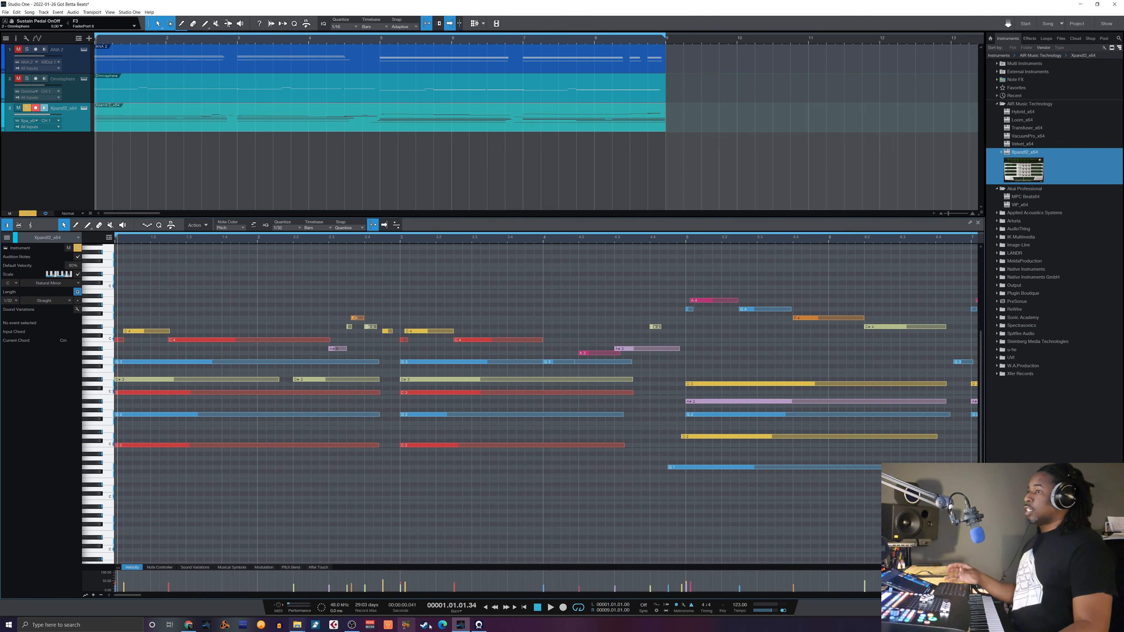
{"action": "key", "text": "w"}
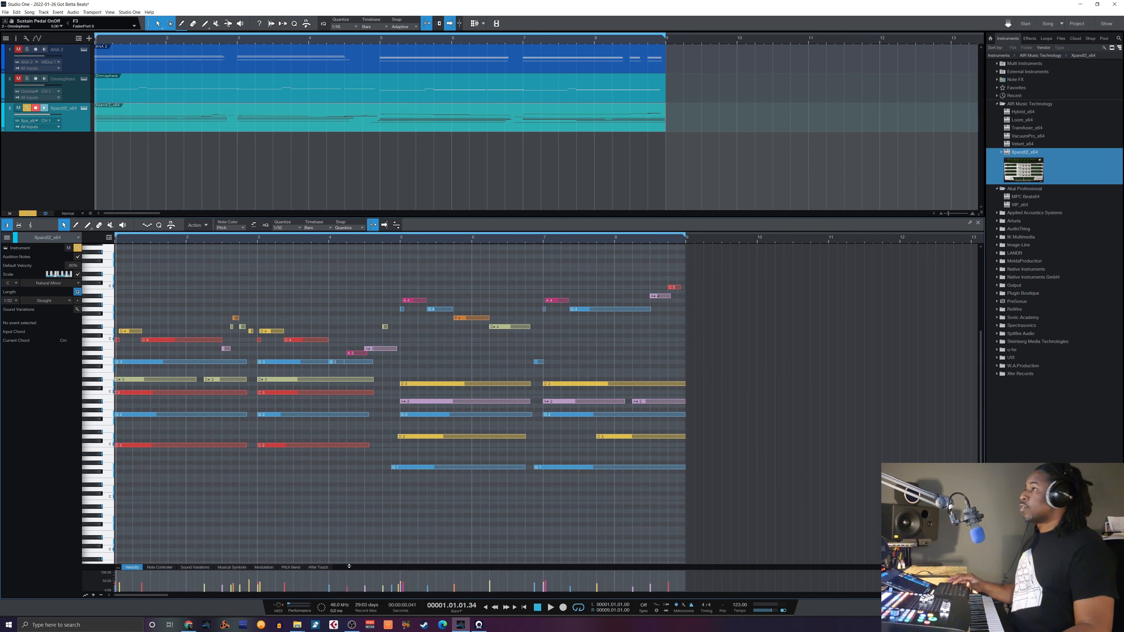
{"action": "left_click_drag", "start_coordinate": [576, 506], "coordinate": [168, 444]}
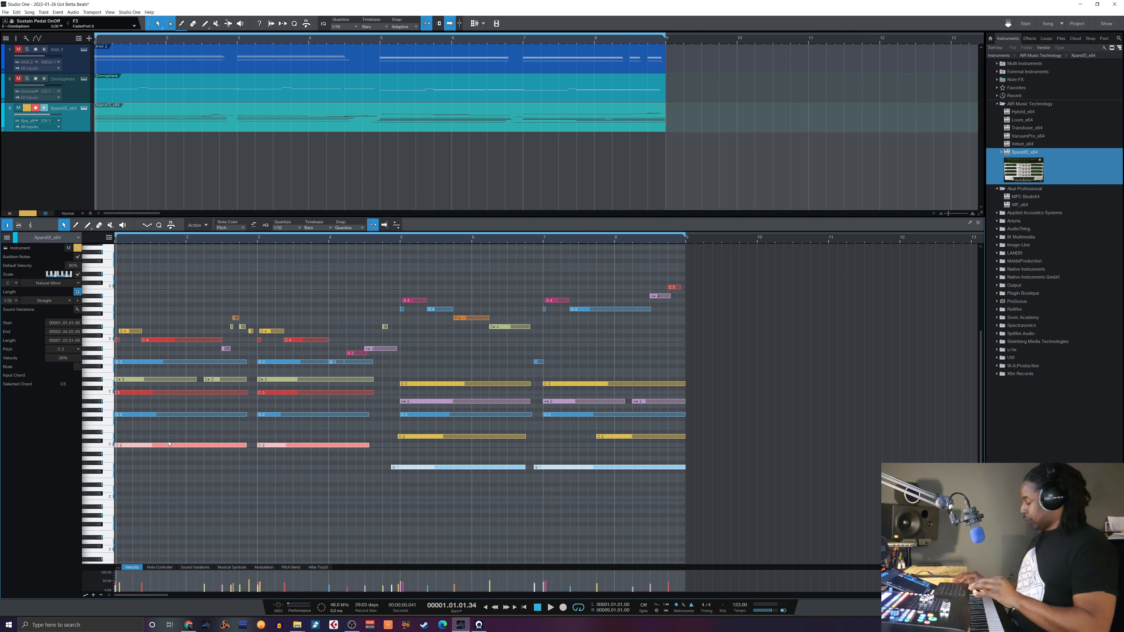
{"action": "key", "text": "shift+Down"}
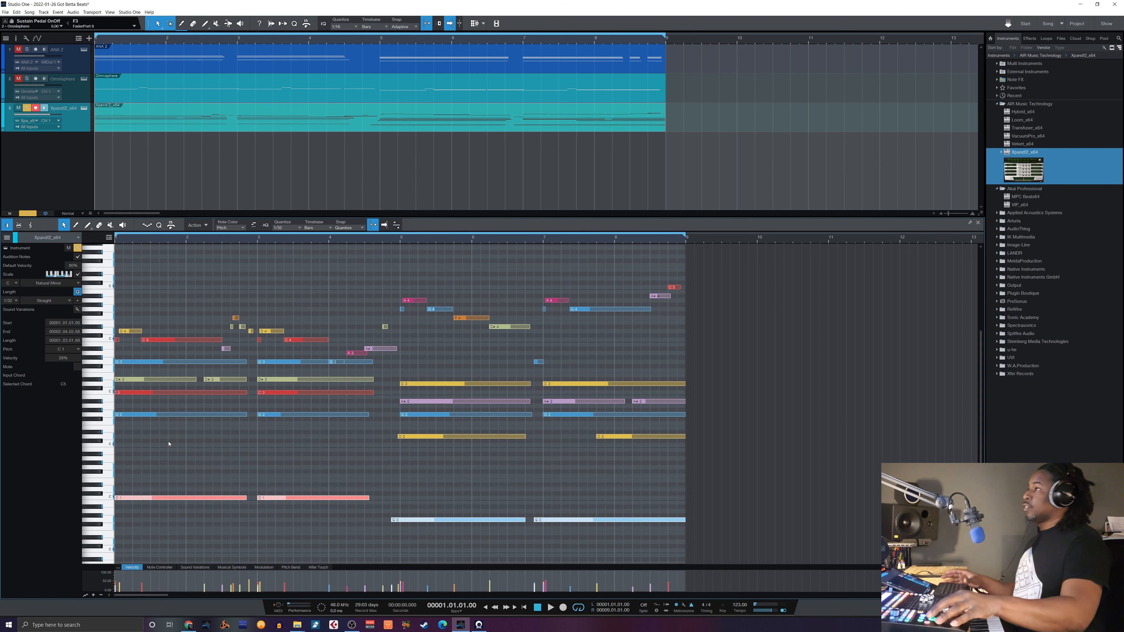
{"action": "key", "text": "space"}
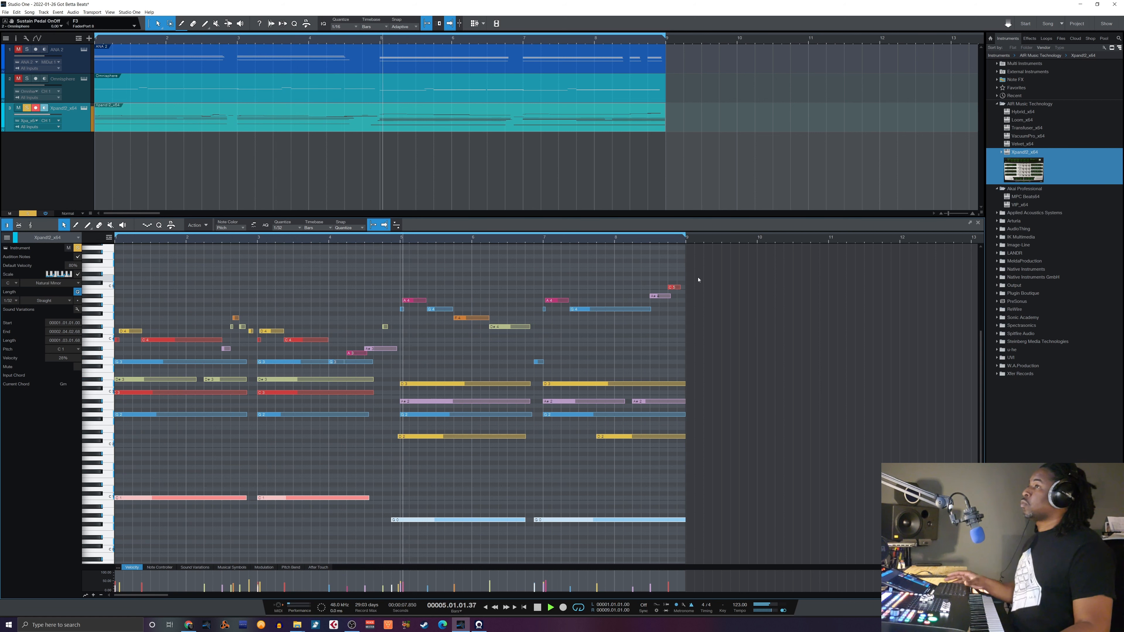
Transpose all melody notes above the chords up an octave and replay the piano part from the start.
{"action": "left_click_drag", "start_coordinate": [690, 271], "coordinate": [110, 356]}
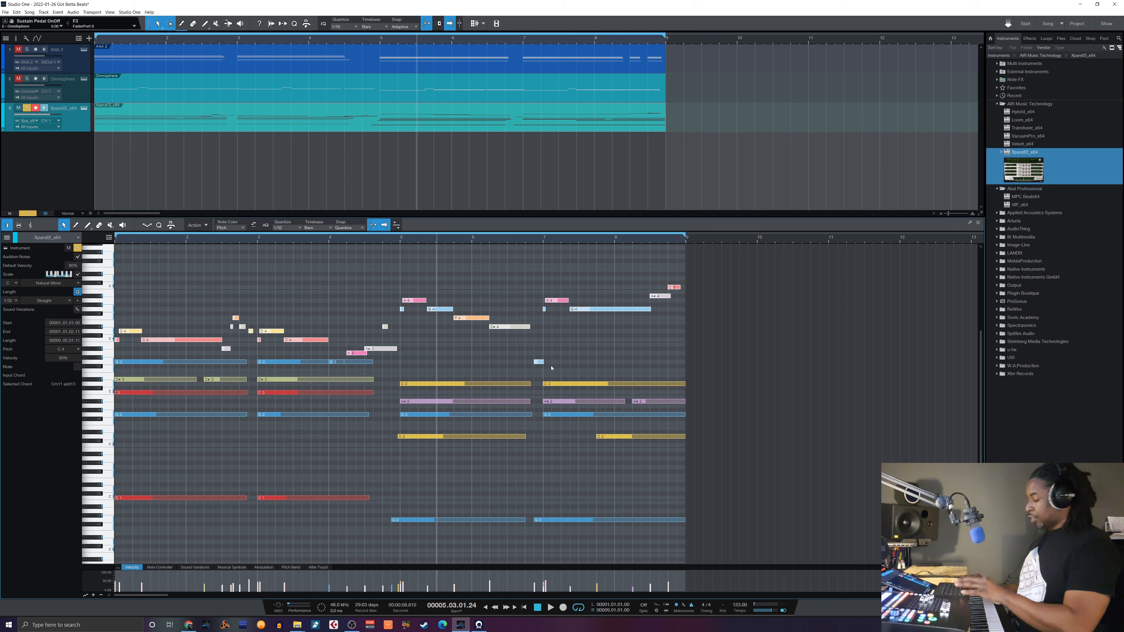
{"action": "key", "text": "shift+Up"}
{"action": "key", "text": "comma"}
{"action": "key", "text": "space"}
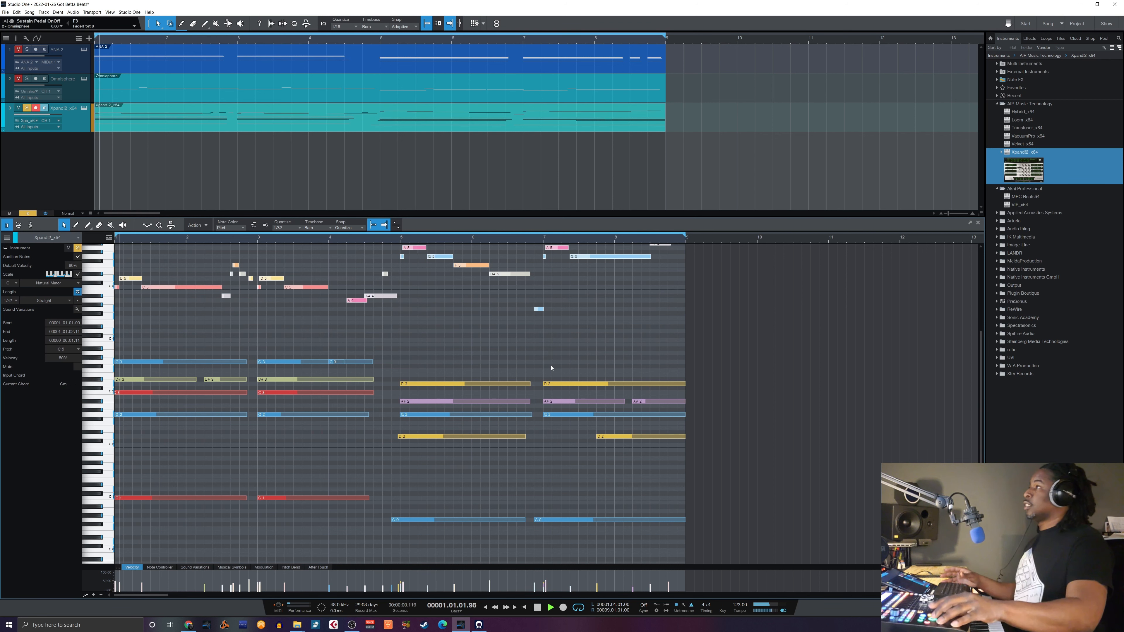
{"action": "scroll", "coordinate": [480, 365], "scroll_direction": "down", "scroll_amount": 1}
{"action": "left_click", "coordinate": [480, 365]}
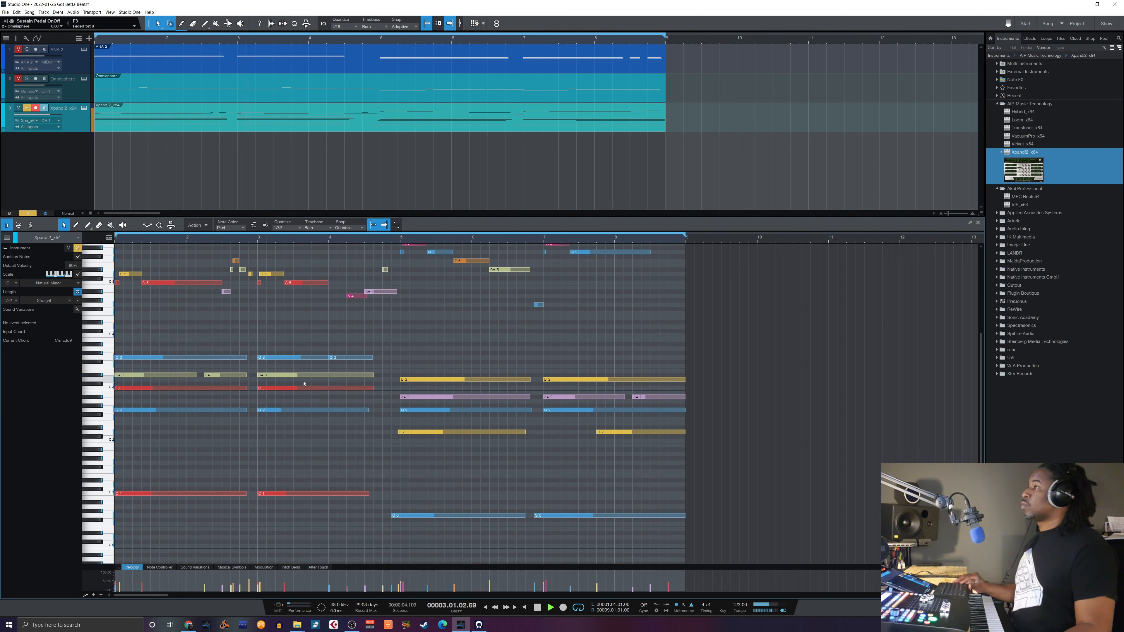
Transpose the two long C3 notes and the G2 chord notes at bars 5 and 7 up an octave.
{"action": "left_click", "coordinate": [183, 390]}
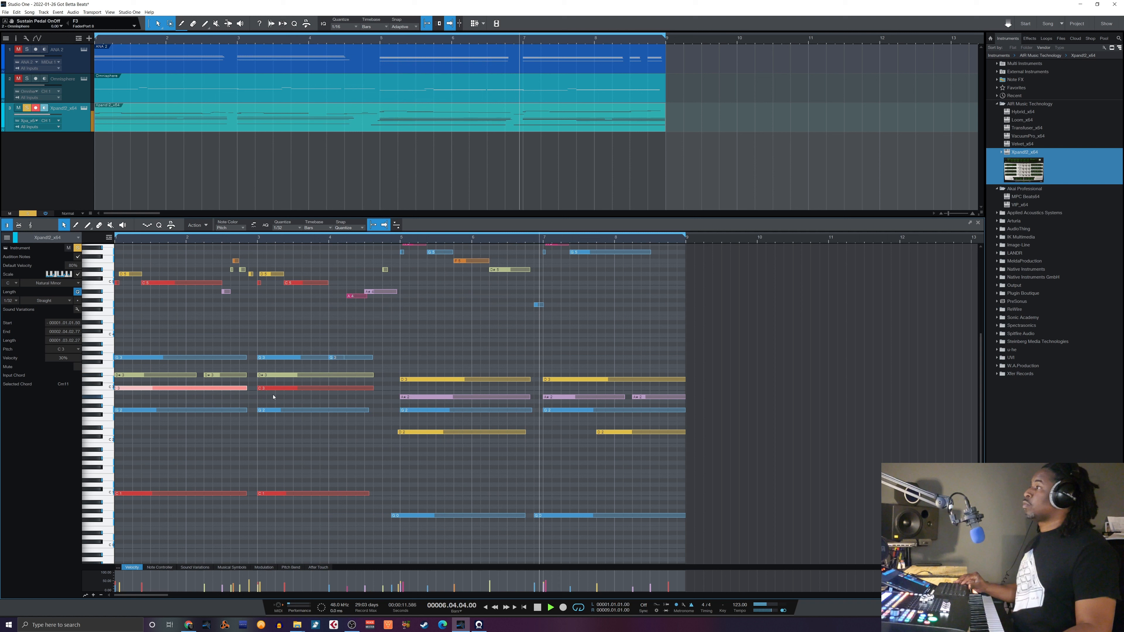
{"action": "left_click", "coordinate": [289, 390], "text": "shift"}
{"action": "left_click", "coordinate": [426, 411]}
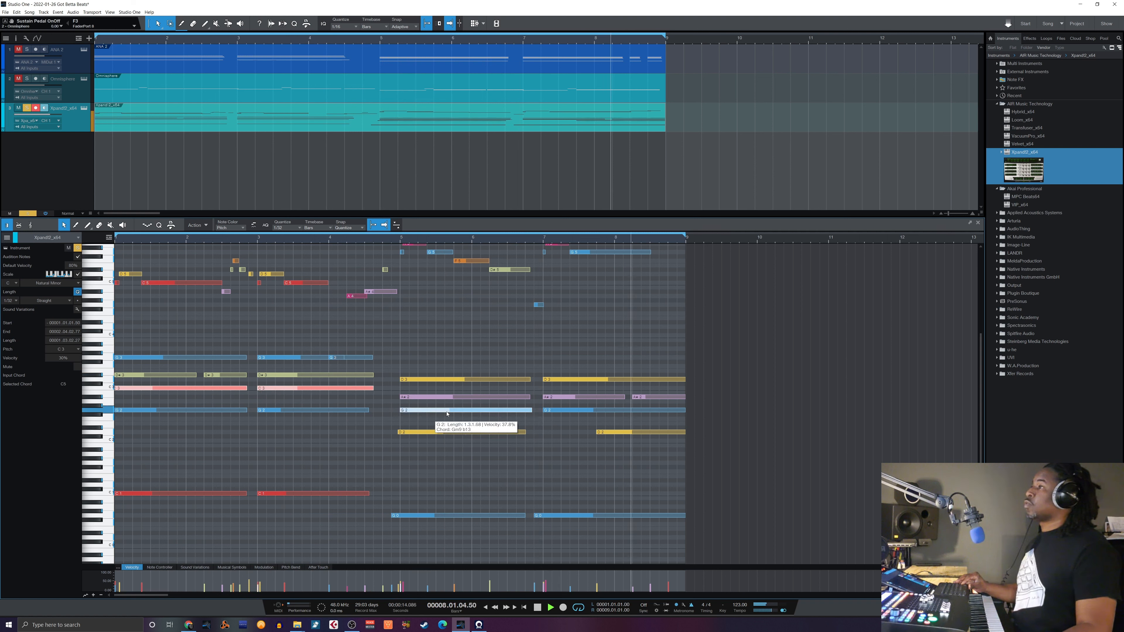
{"action": "left_click", "coordinate": [560, 411], "text": "shift"}
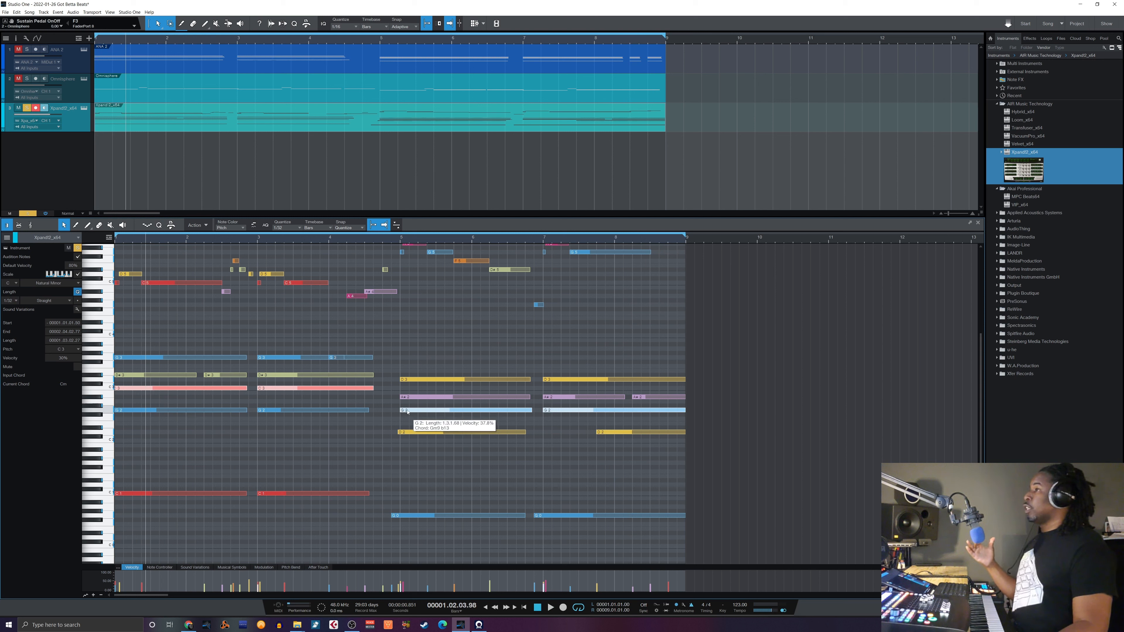
{"action": "key", "text": "shift+Up"}
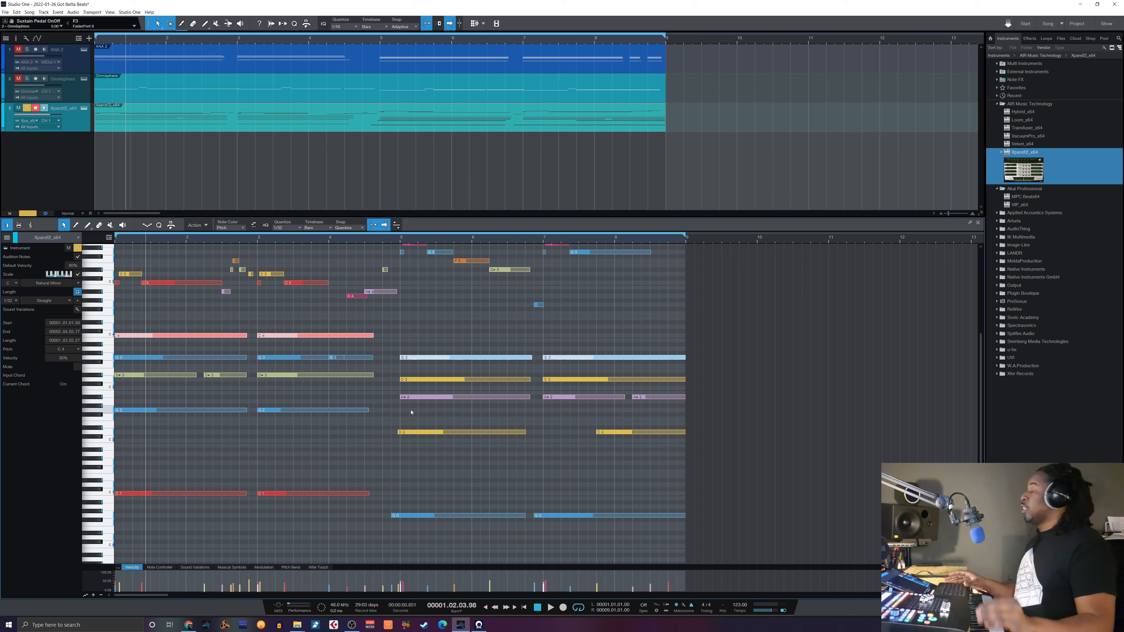
{"action": "key", "text": "space"}
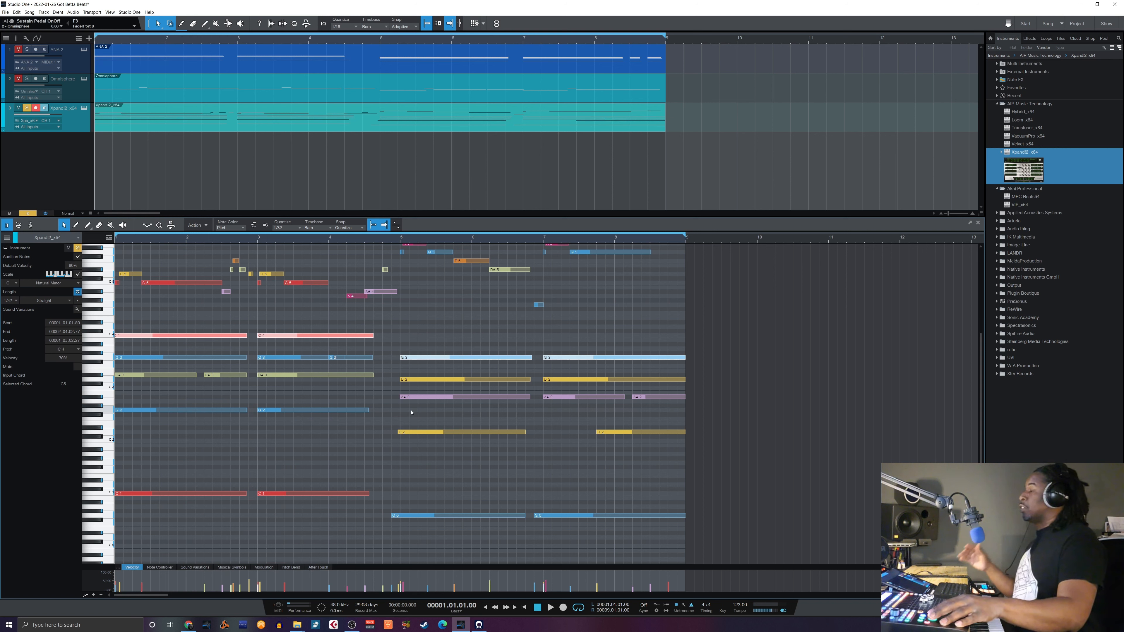
Play the piano part from the start, both soloed and together with the other tracks.
{"action": "key", "text": "space"}
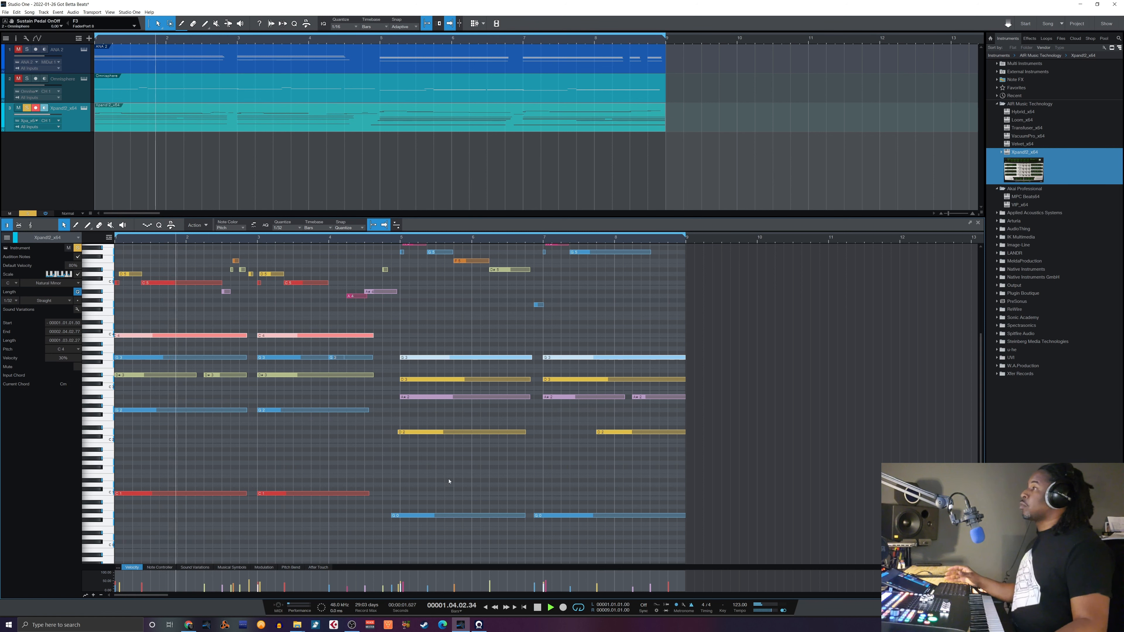
{"action": "left_click", "coordinate": [439, 487]}
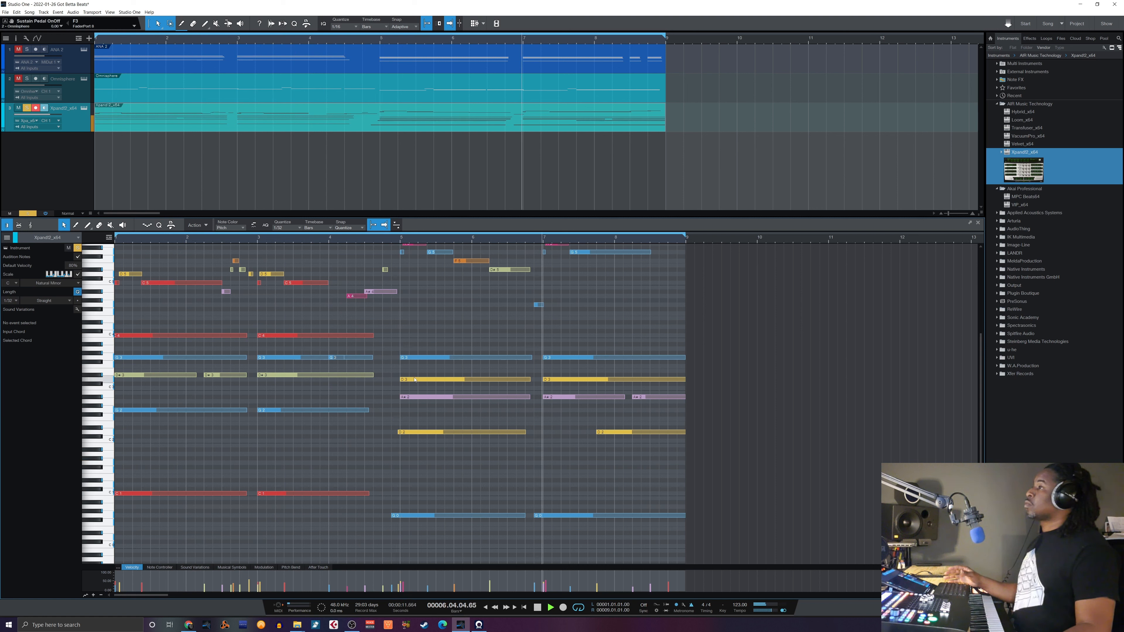
{"action": "left_click", "coordinate": [27, 108]}
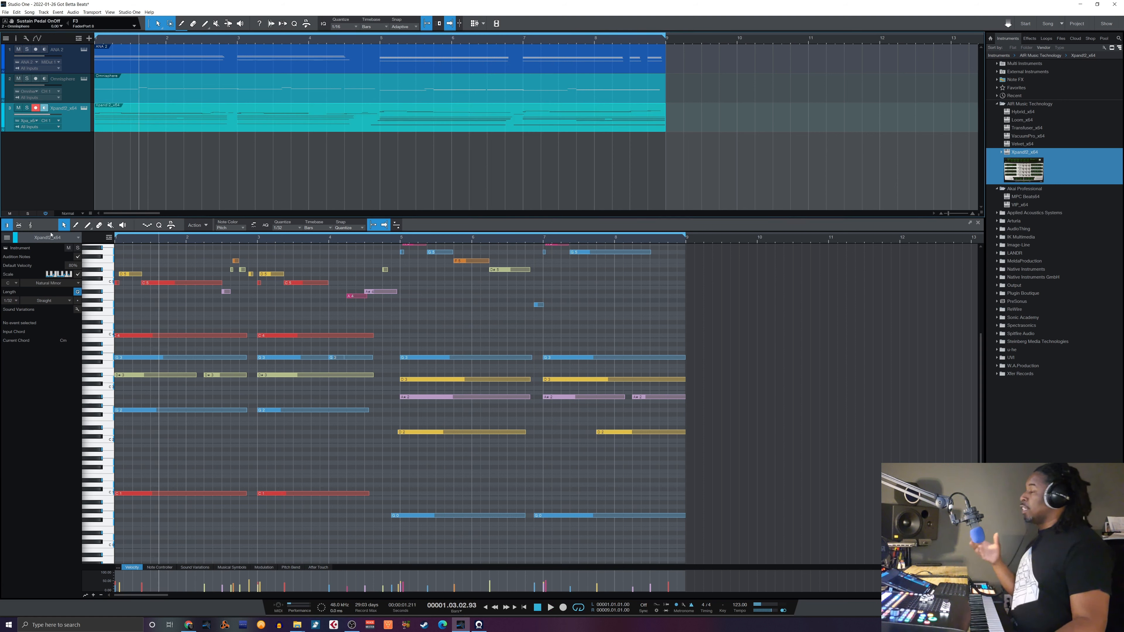
{"action": "key", "text": "space"}
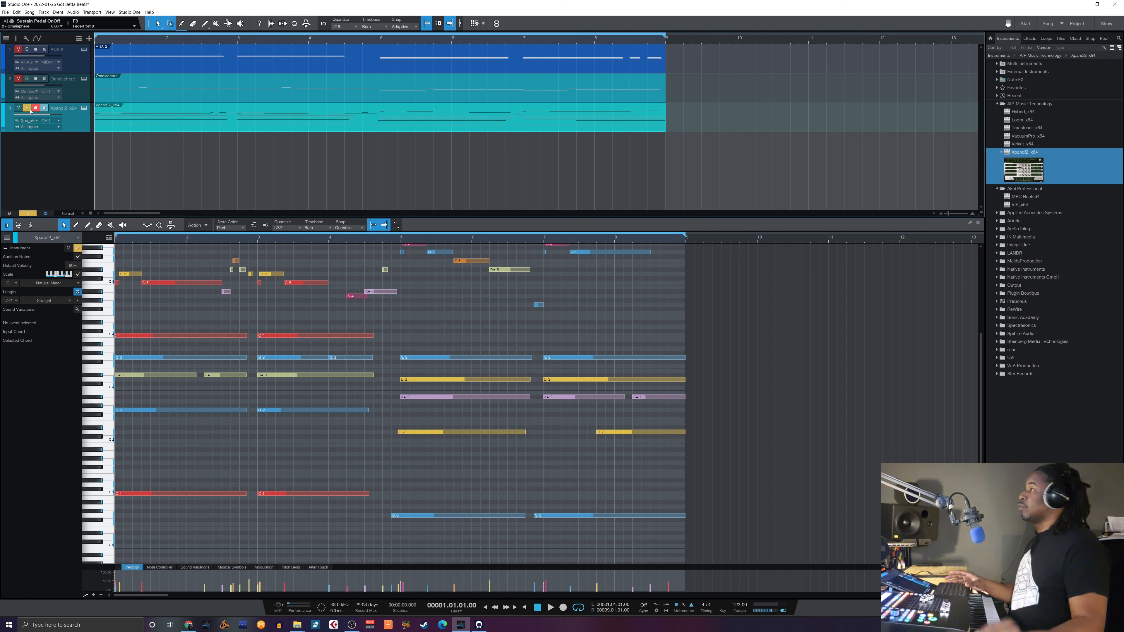
{"action": "key", "text": "space"}
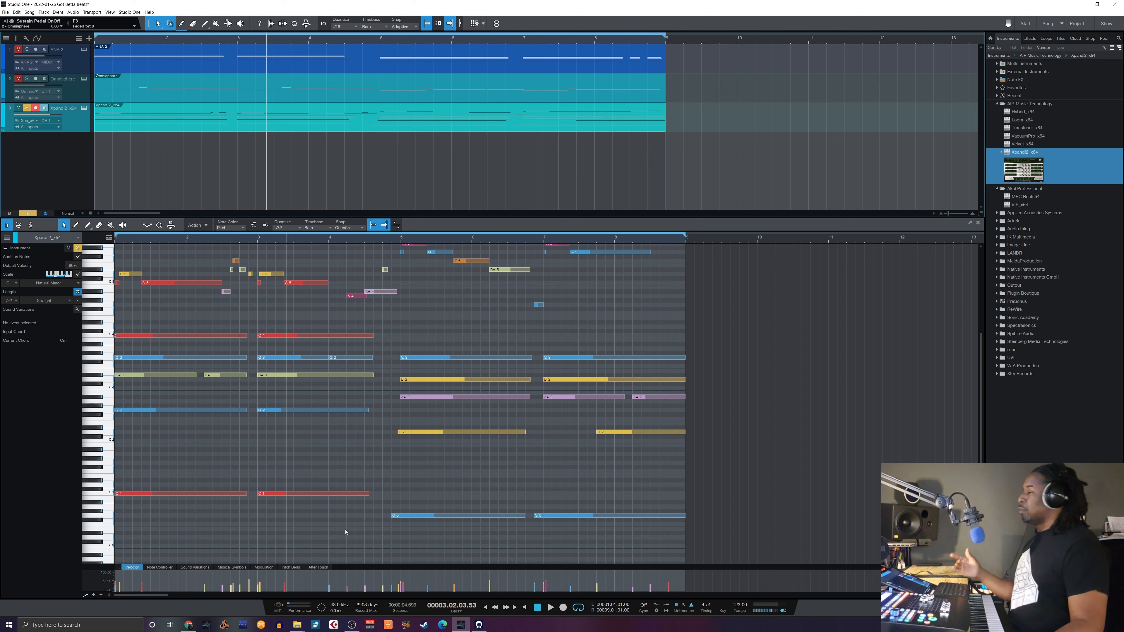
{"action": "key", "text": "space"}
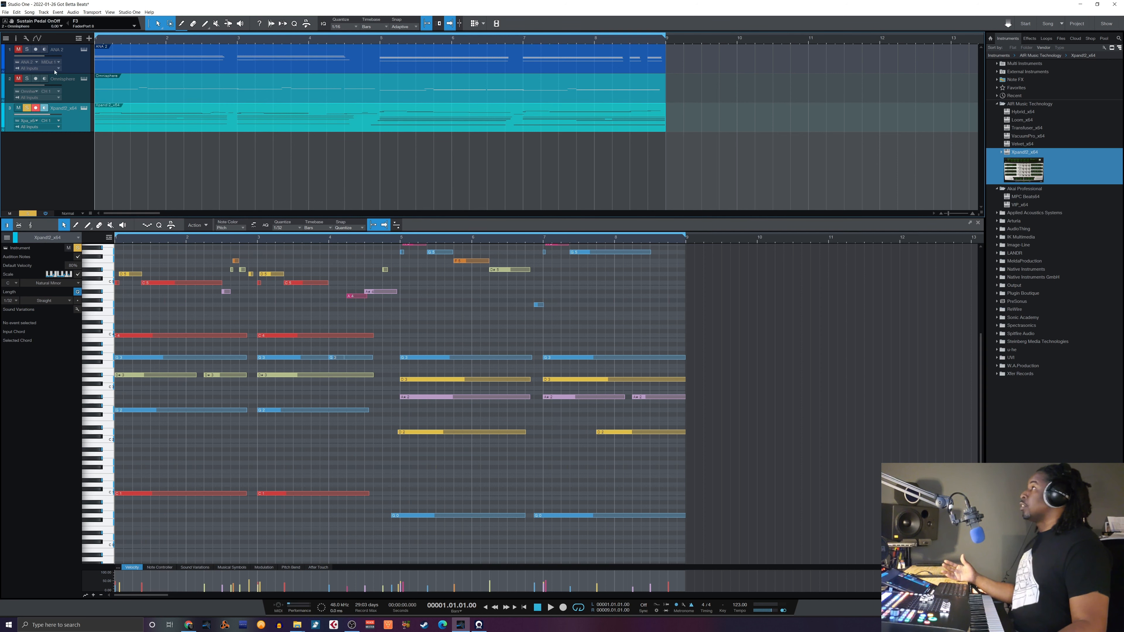
Solo the Omnisphere track, play it, and return playback to the start.
{"action": "left_click", "coordinate": [78, 95]}
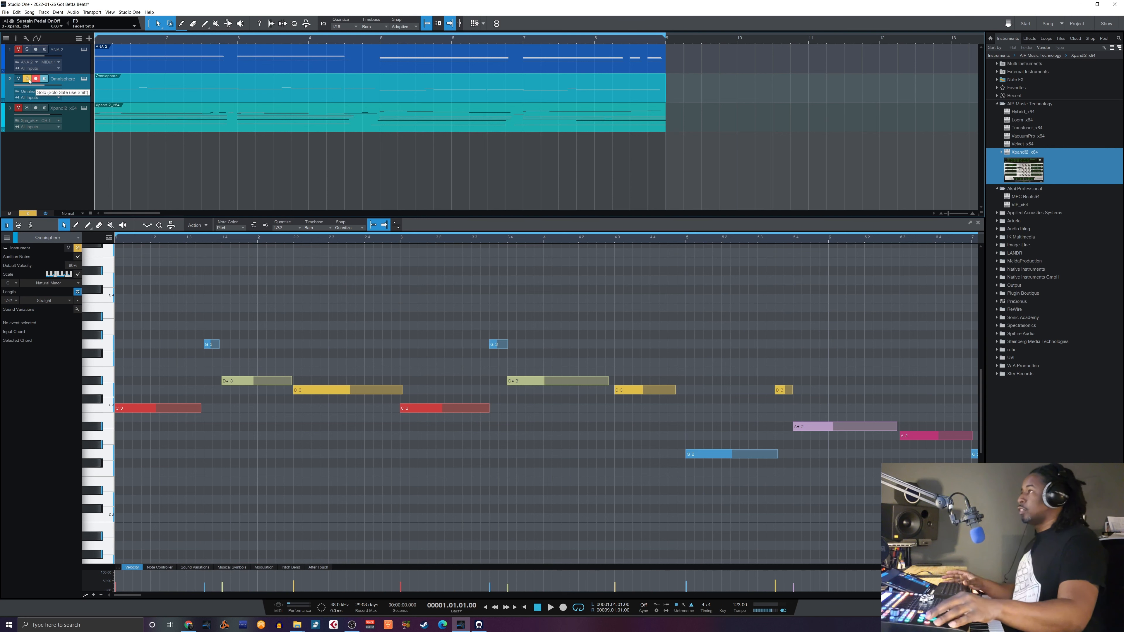
{"action": "key", "text": "space"}
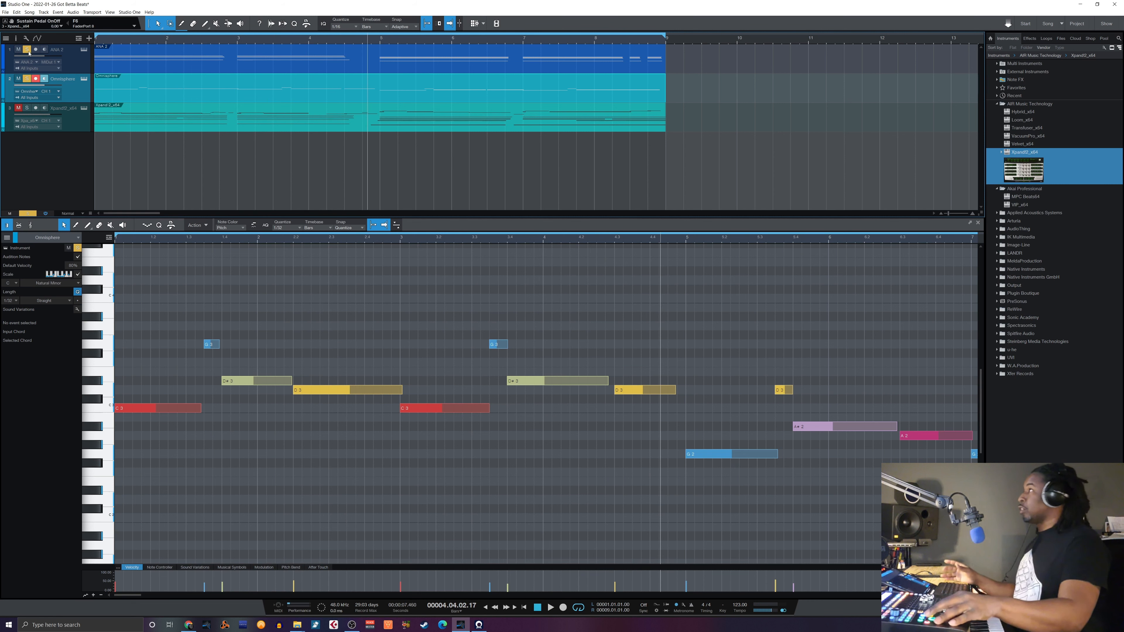
{"action": "key", "text": "comma"}
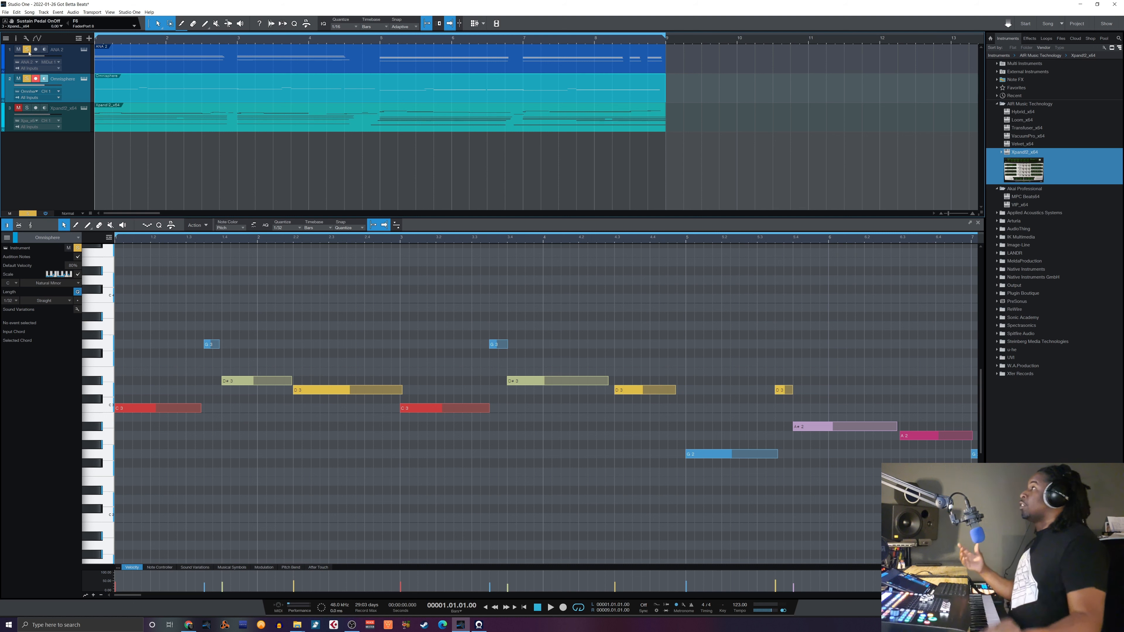
Open the ANA 2 part, solo it together with Omnisphere, and play both from the start with all eight bars in view.
{"action": "left_click", "coordinate": [132, 69]}
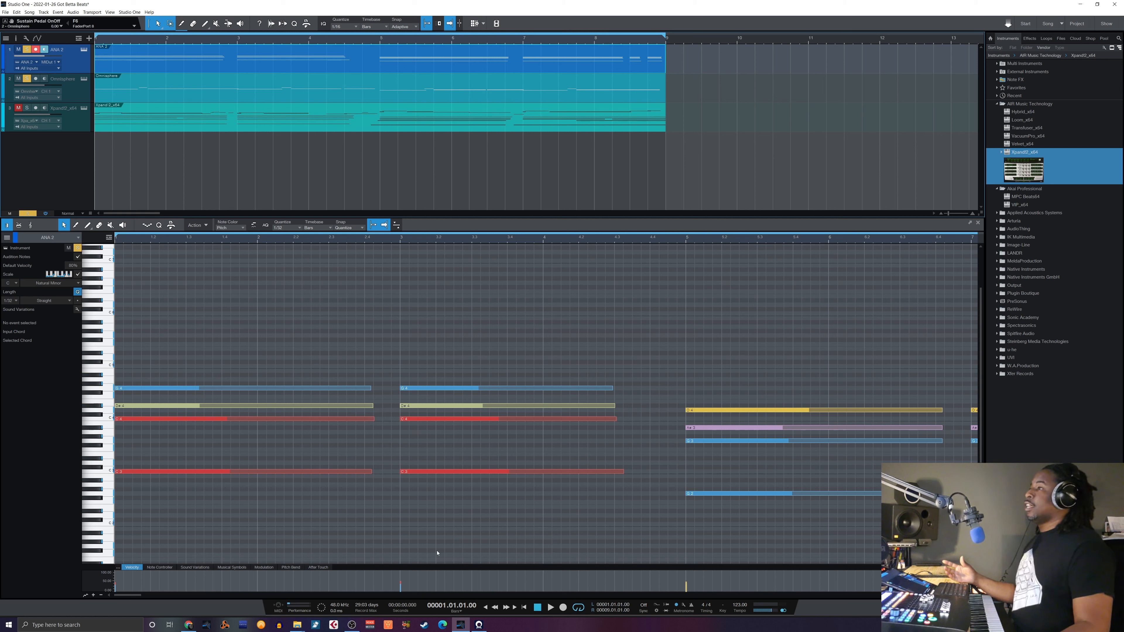
{"action": "key", "text": "w"}
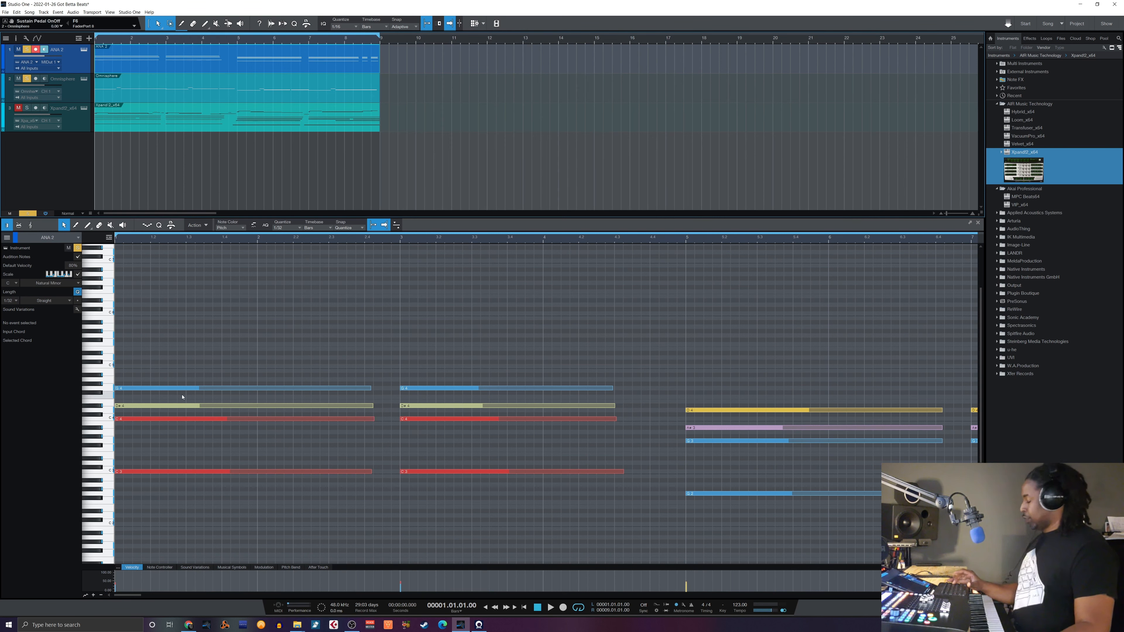
{"action": "key", "text": "e"}
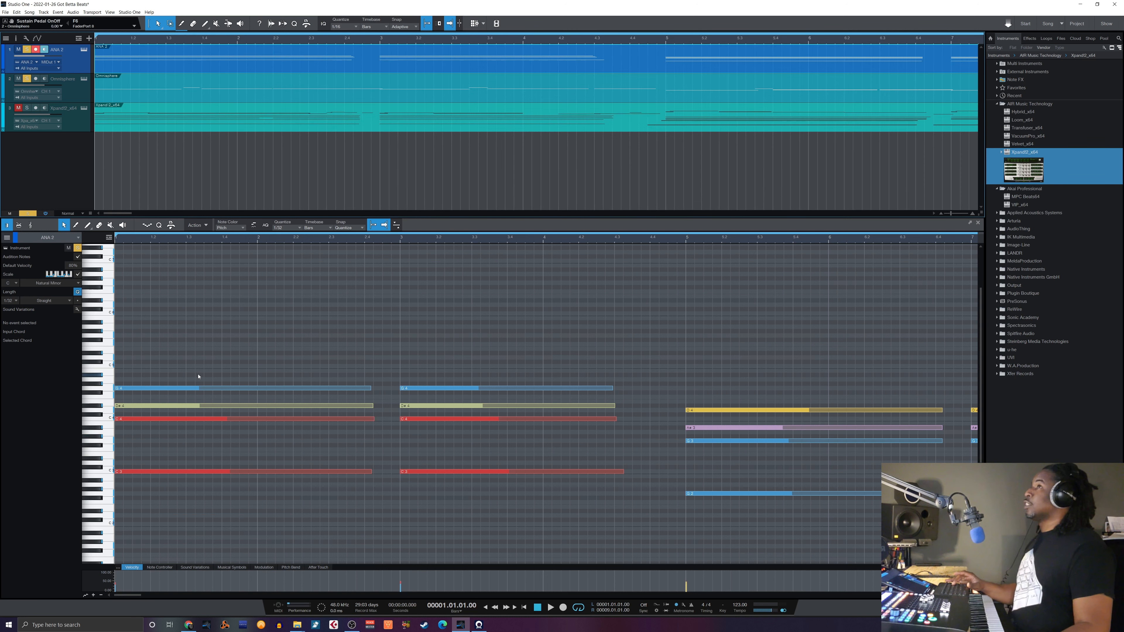
{"action": "key", "text": "w"}
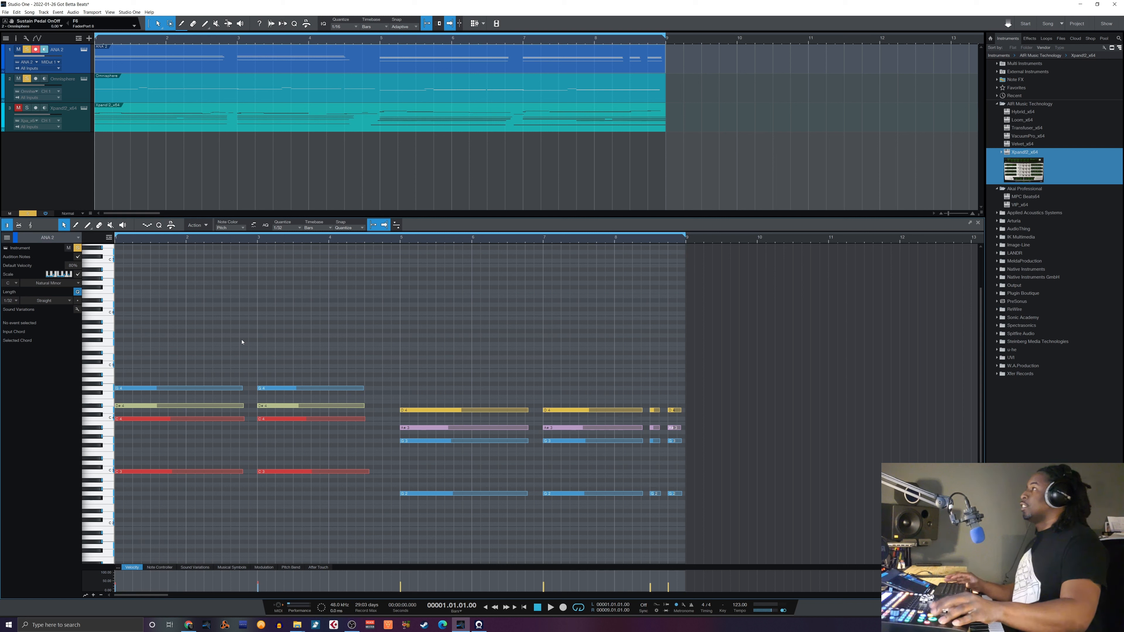
{"action": "key", "text": "space"}
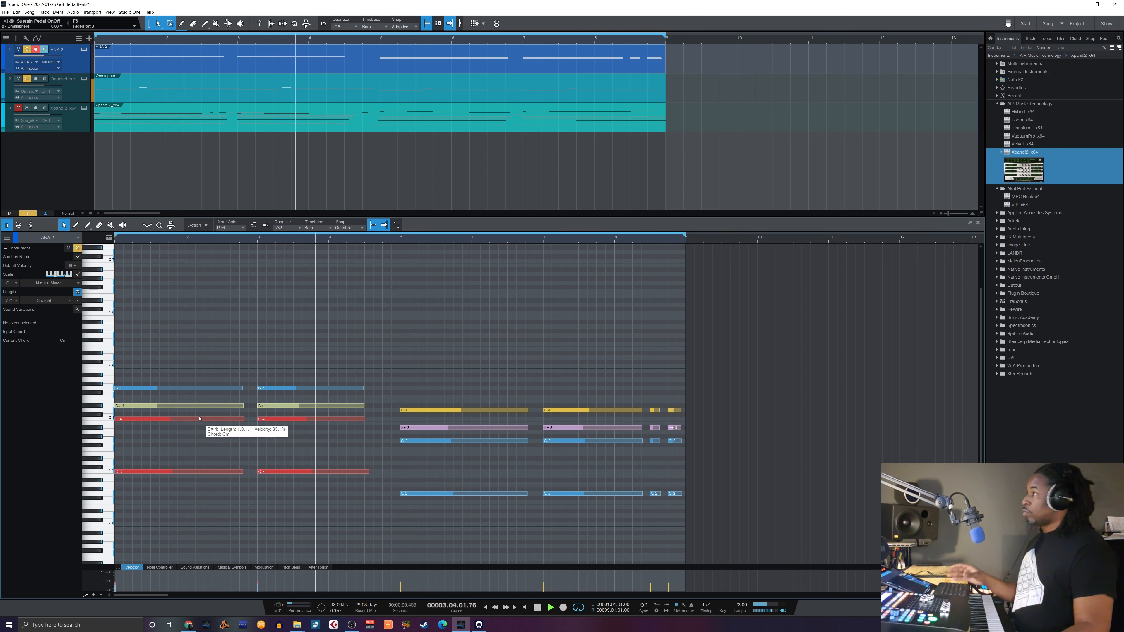
{"action": "key", "text": "space"}
Try the D#4 and A#3 notes of the ANA 2 chords an octave higher, audition them, and move them back down.
{"action": "left_click", "coordinate": [184, 408]}
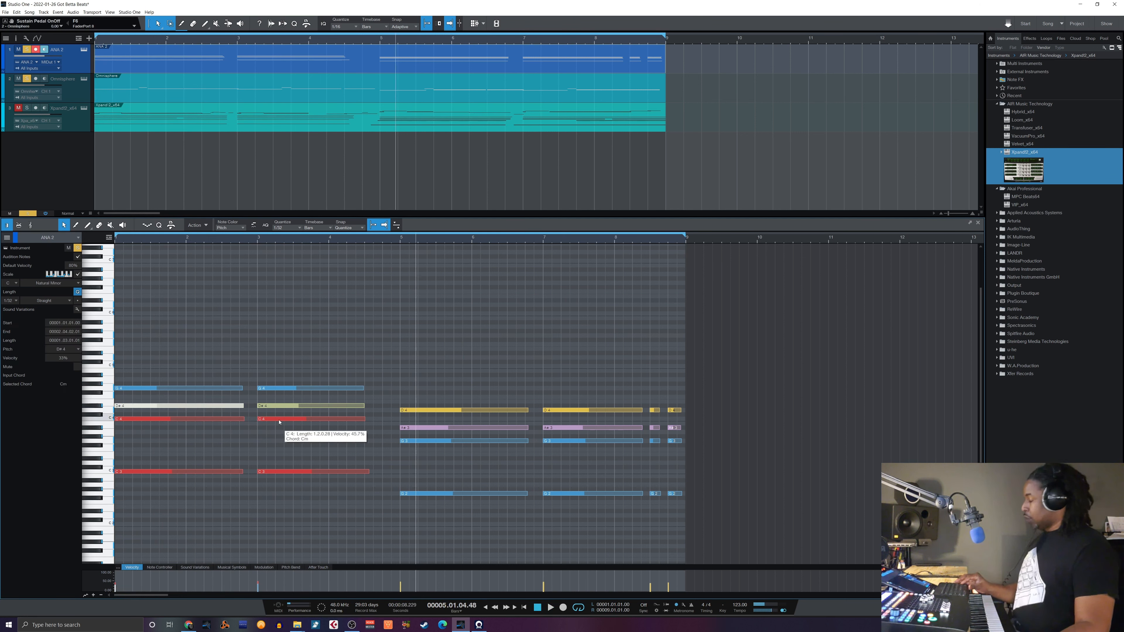
{"action": "left_click", "coordinate": [440, 428], "text": "shift"}
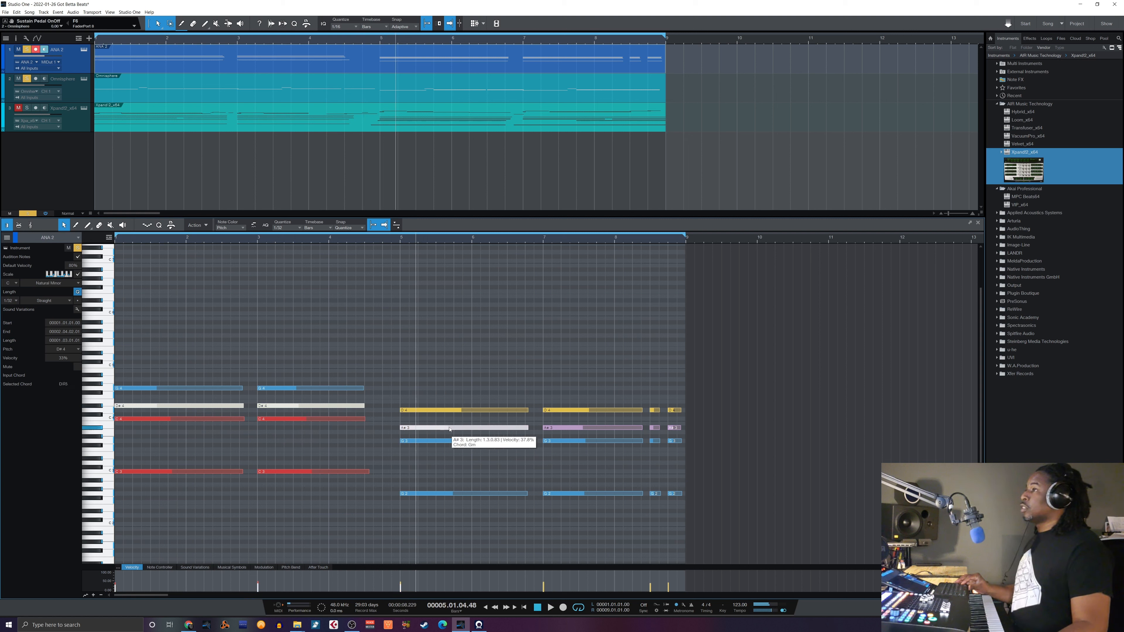
{"action": "left_click", "coordinate": [554, 429], "text": "shift"}
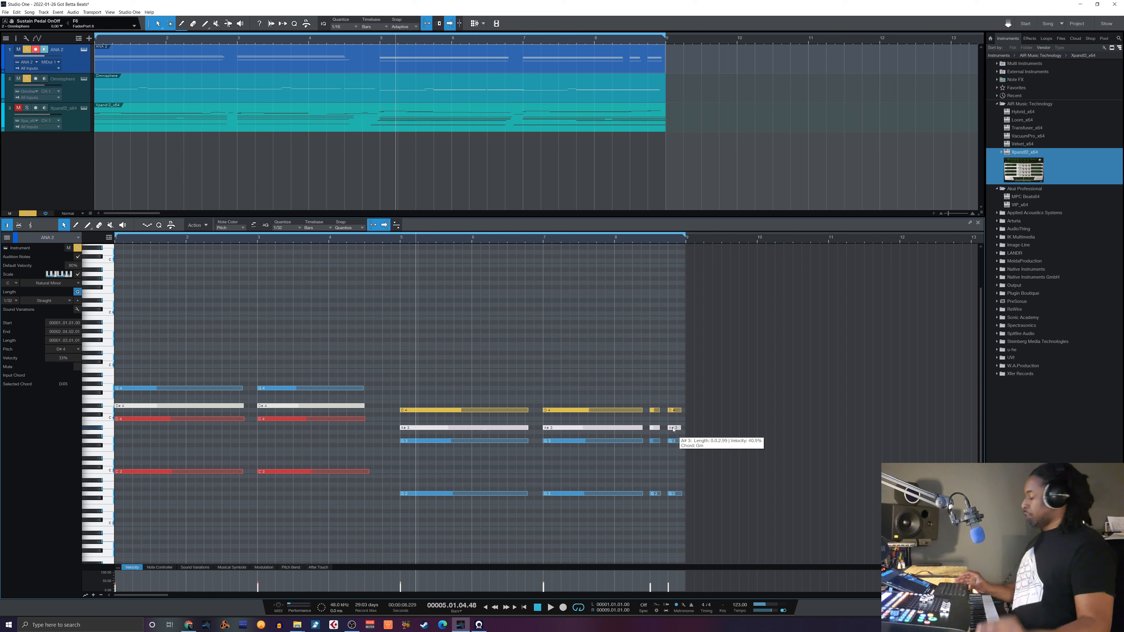
{"action": "key", "text": "shift+Up"}
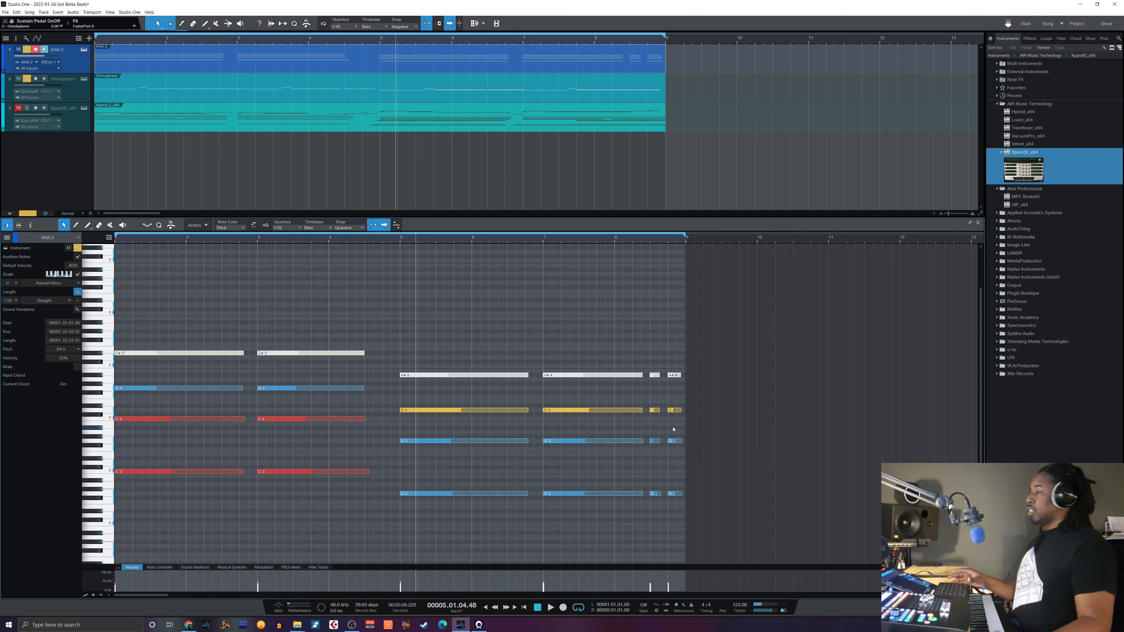
{"action": "key", "text": "comma"}
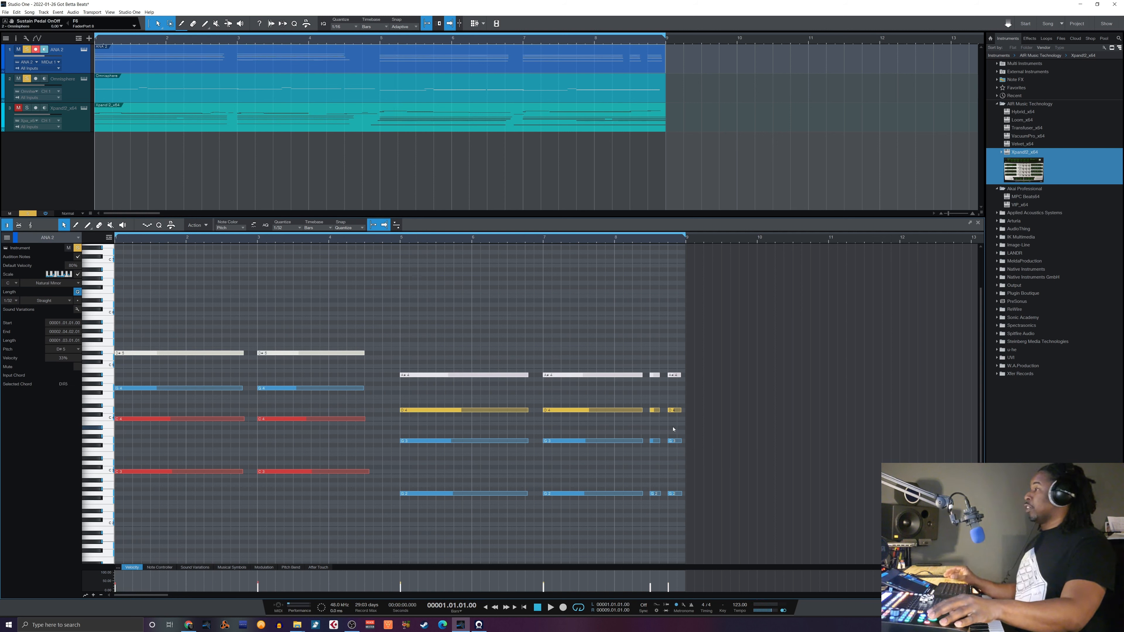
{"action": "key", "text": "space"}
{"action": "key", "text": "space"}
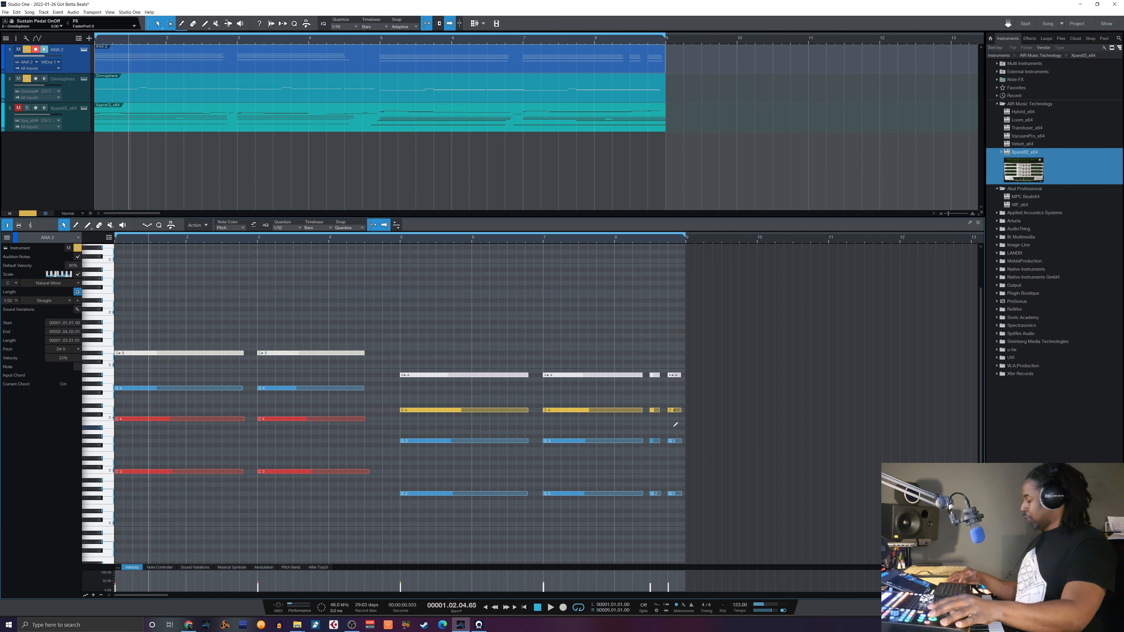
{"action": "key", "text": "shift+Down"}
{"action": "key", "text": "space"}
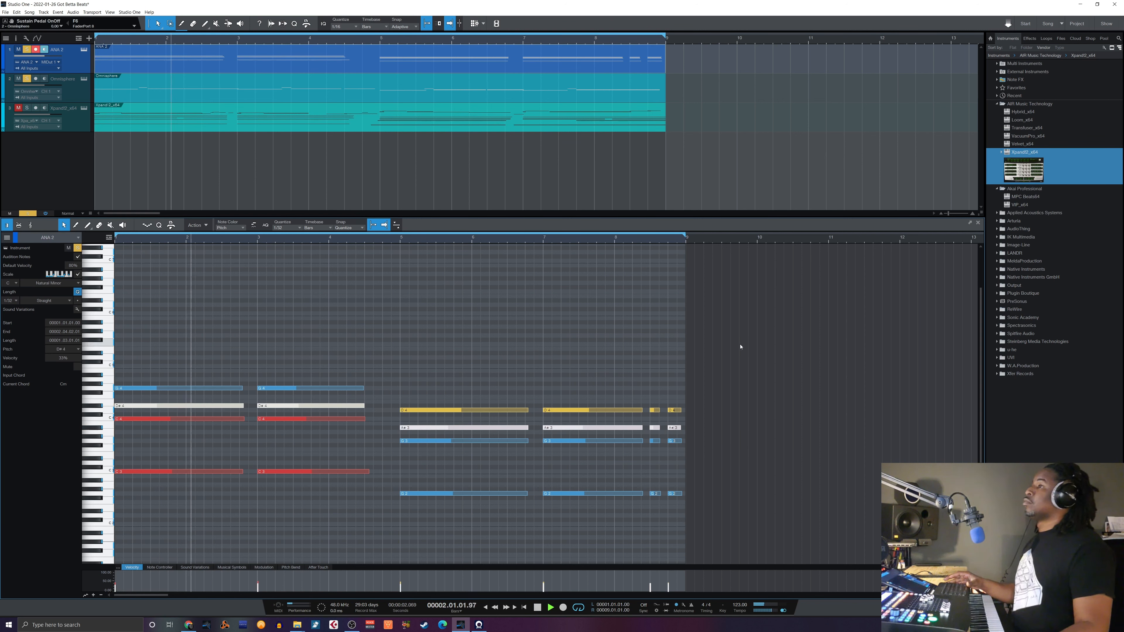
Transpose the two top G4 notes of the ANA 2 chords at bars 1 and 3 down an octave and replay them.
{"action": "left_click", "coordinate": [740, 347]}
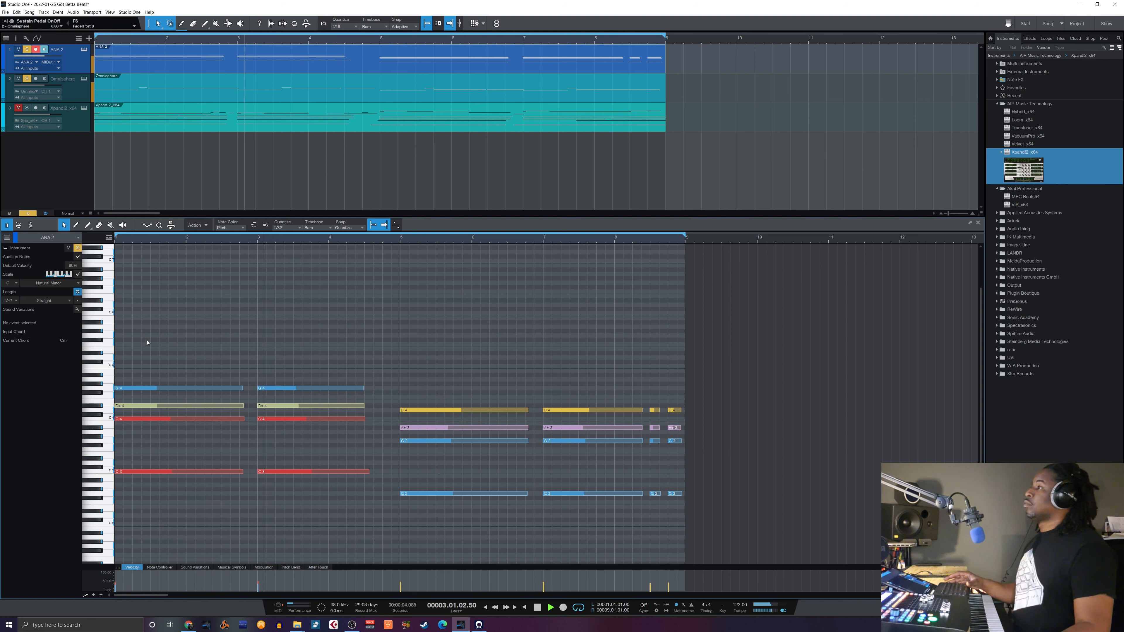
{"action": "left_click_drag", "start_coordinate": [148, 342], "coordinate": [324, 394]}
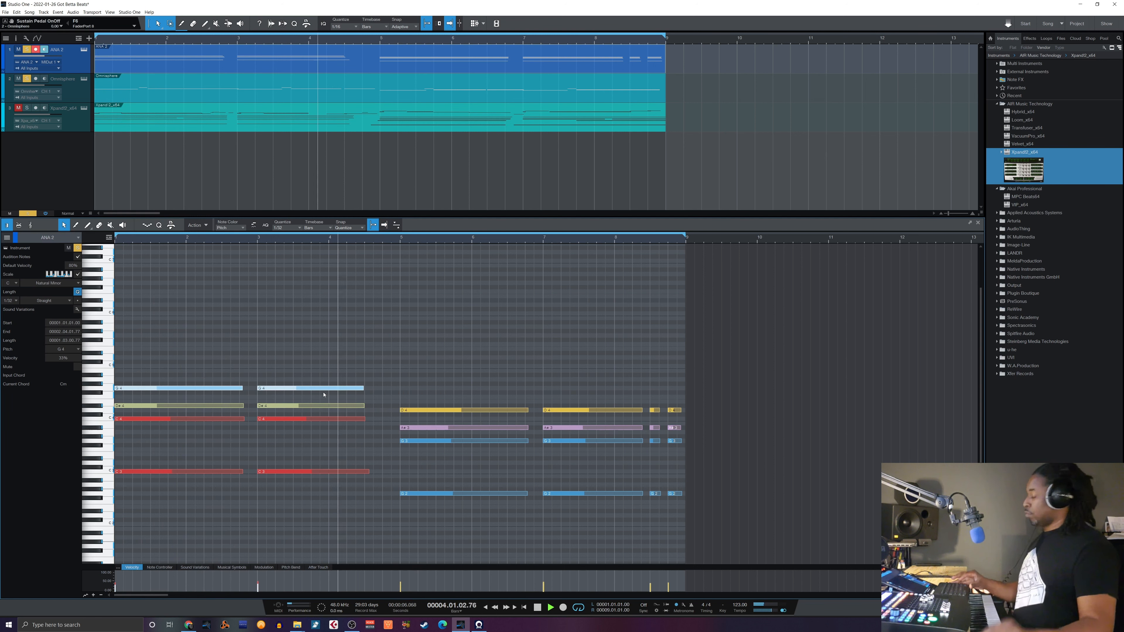
{"action": "key", "text": "shift+Down"}
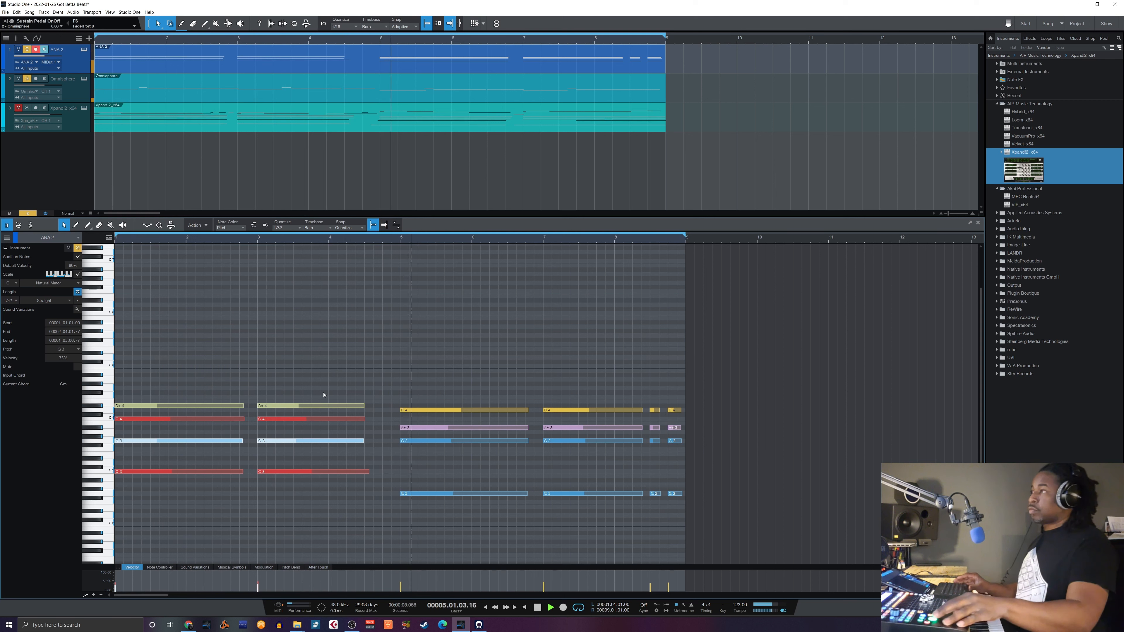
{"action": "key", "text": "space"}
{"action": "key", "text": "space"}
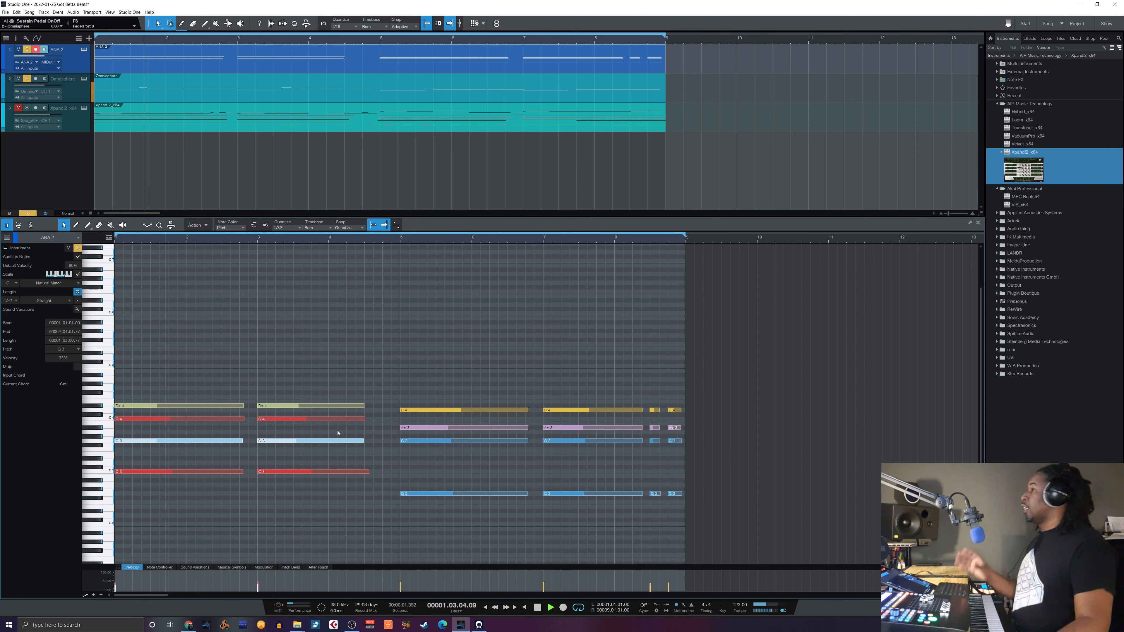
Transpose all top D4 notes of the ANA 2 chords from bar 5 onward down an octave and play from the start.
{"action": "left_click_drag", "start_coordinate": [403, 394], "coordinate": [685, 415]}
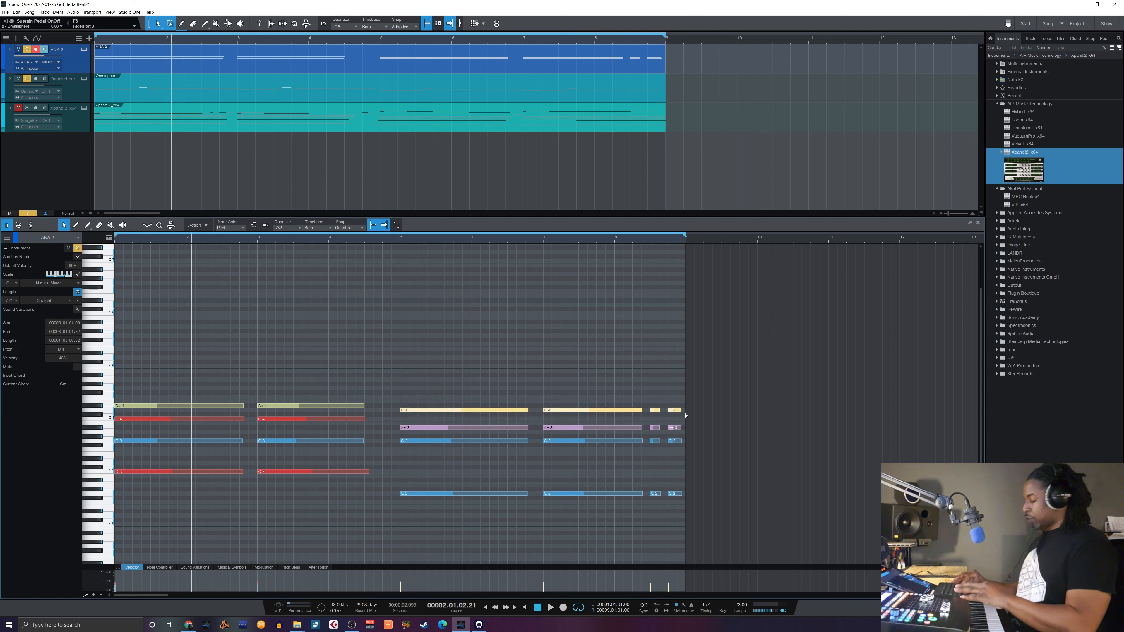
{"action": "key", "text": "shift+Down"}
{"action": "key", "text": "comma"}
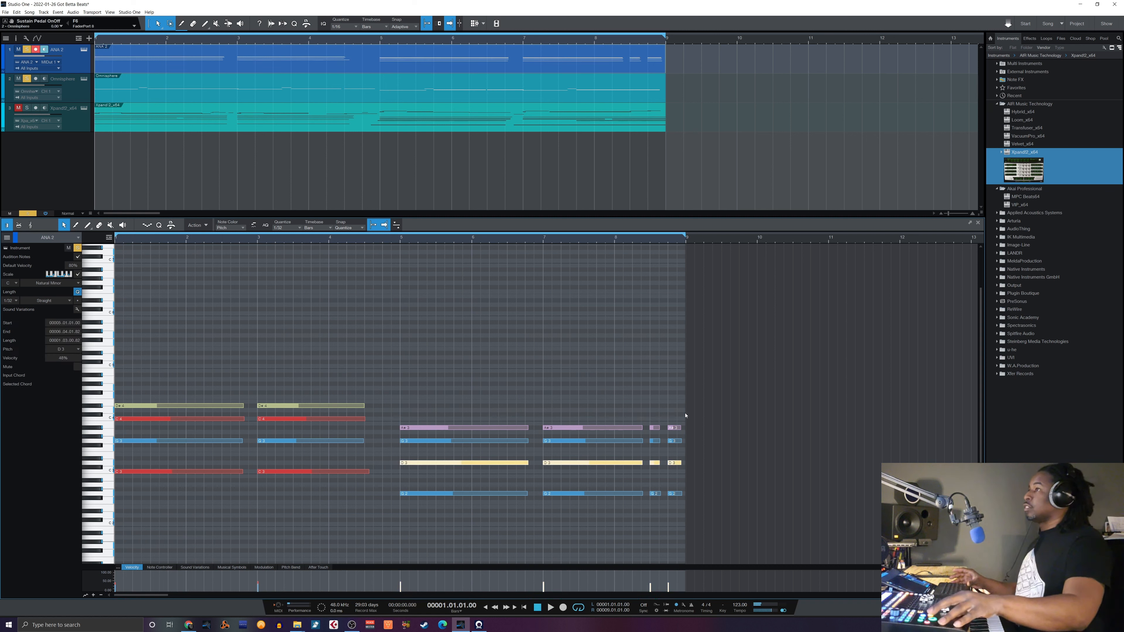
{"action": "key", "text": "space"}
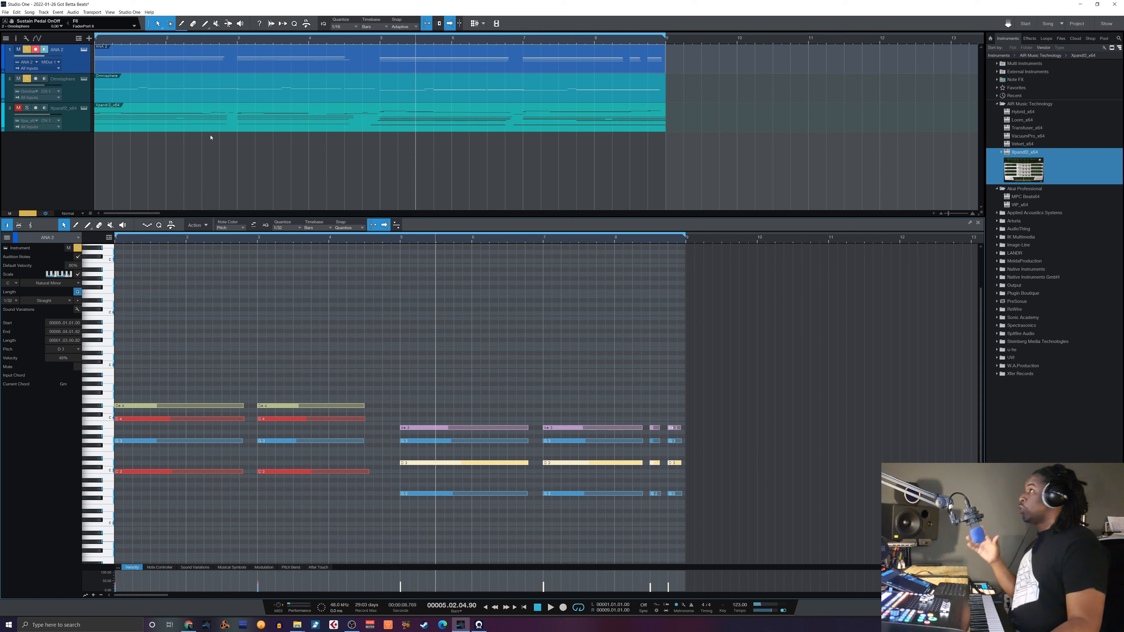
Open the soloed Xpand!2 piano part, return playback to the start, and bring its chord and melody notes into view.
{"action": "left_click", "coordinate": [213, 127]}
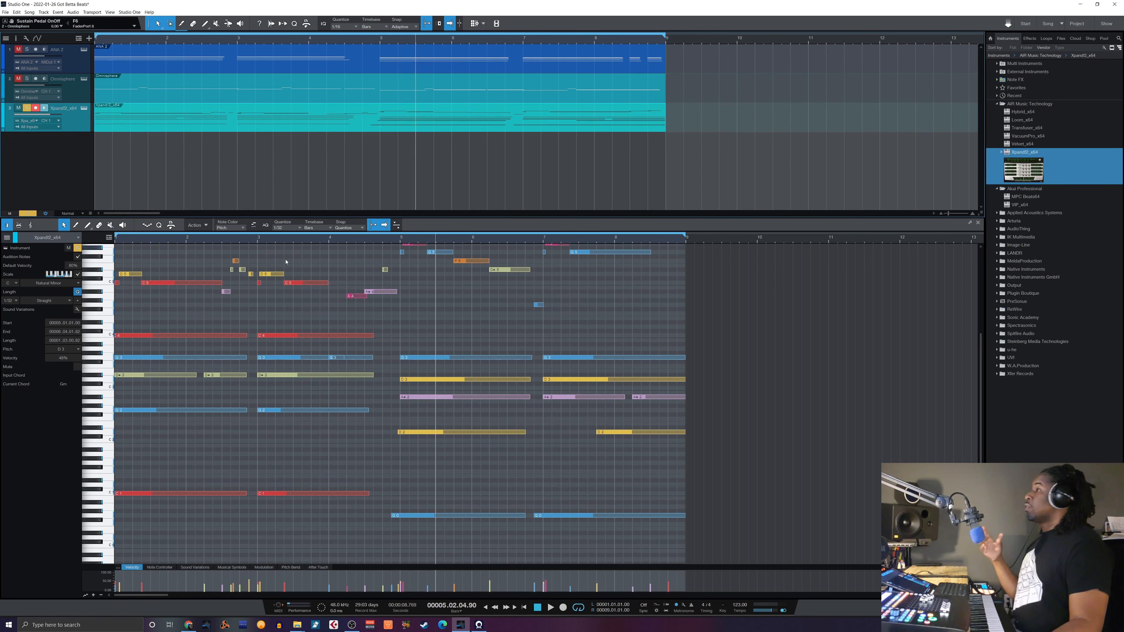
{"action": "scroll", "coordinate": [290, 268], "scroll_direction": "up", "scroll_amount": 1}
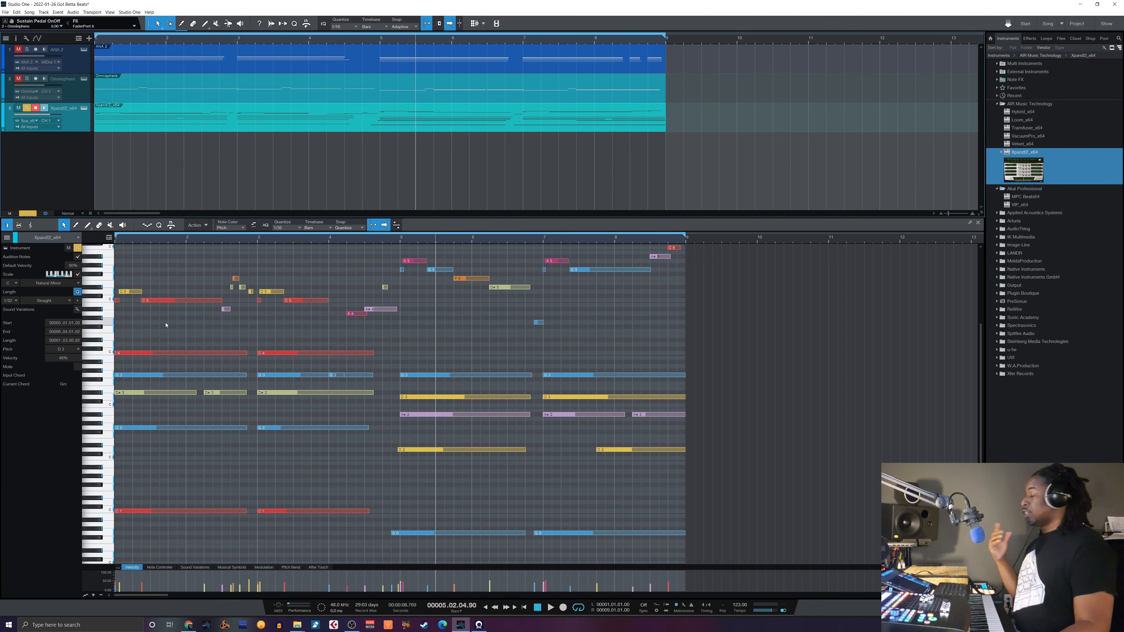
{"action": "key", "text": "space"}
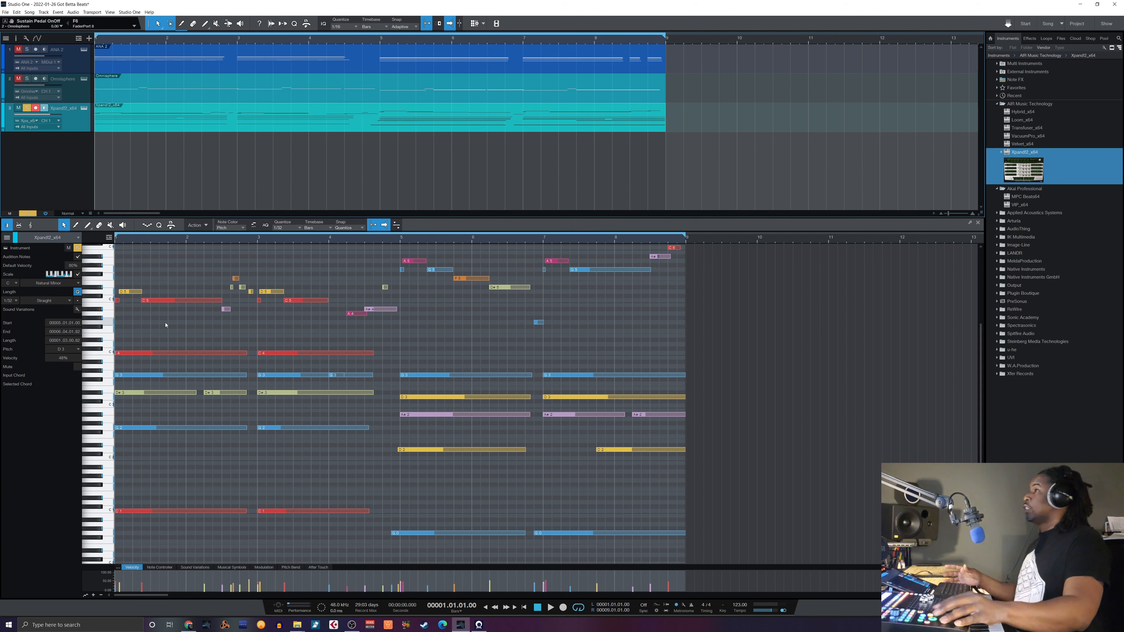
{"action": "scroll", "coordinate": [177, 346], "scroll_direction": "down", "scroll_amount": 1}
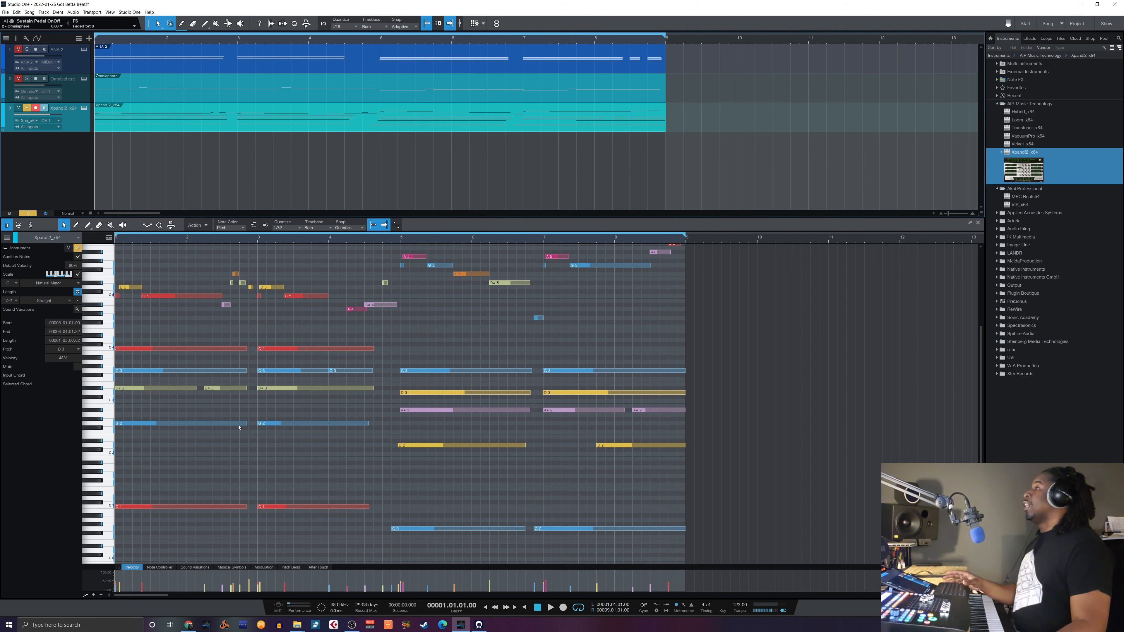